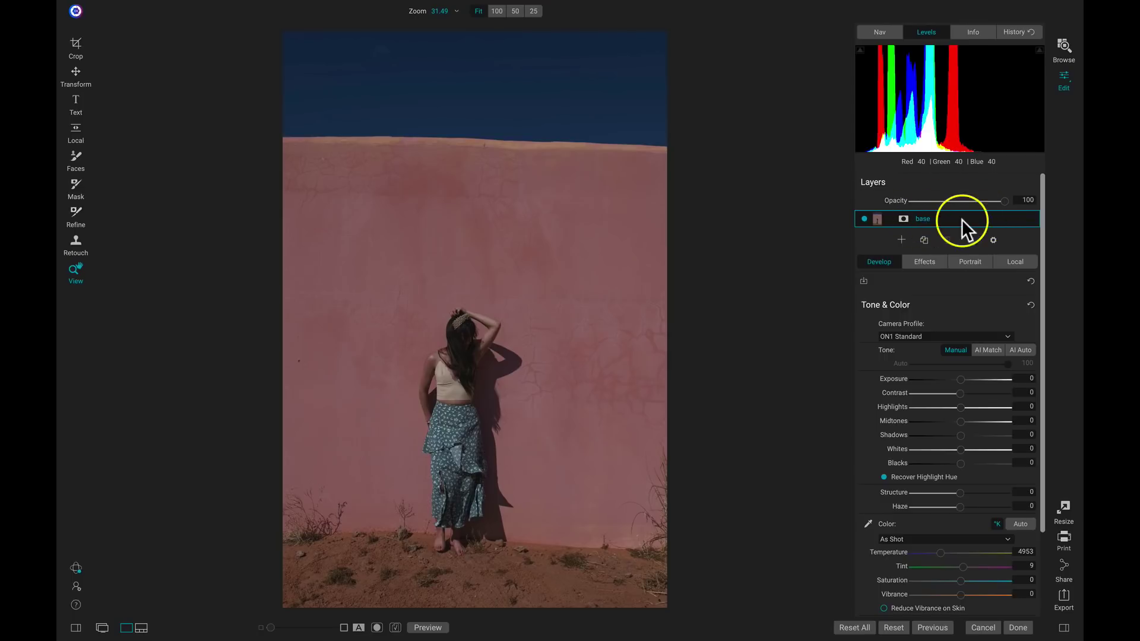
Step: Duplicate the base layer, turning off the layered-photo message for the future, and name the copy Wall
left_click(925, 241)
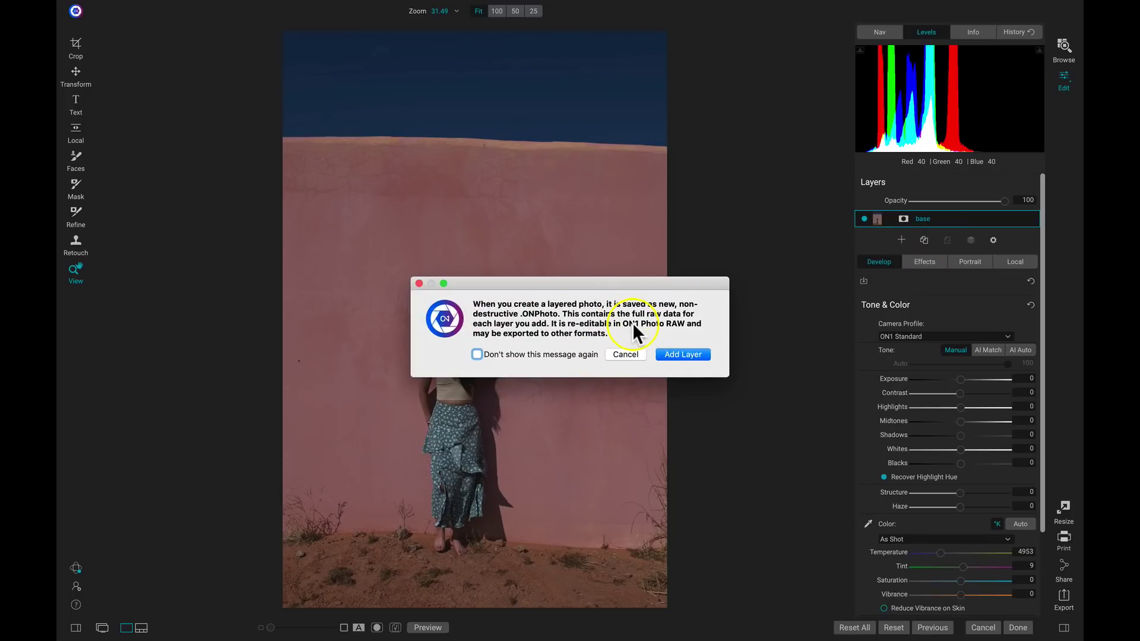
left_click(477, 354)
left_click(683, 355)
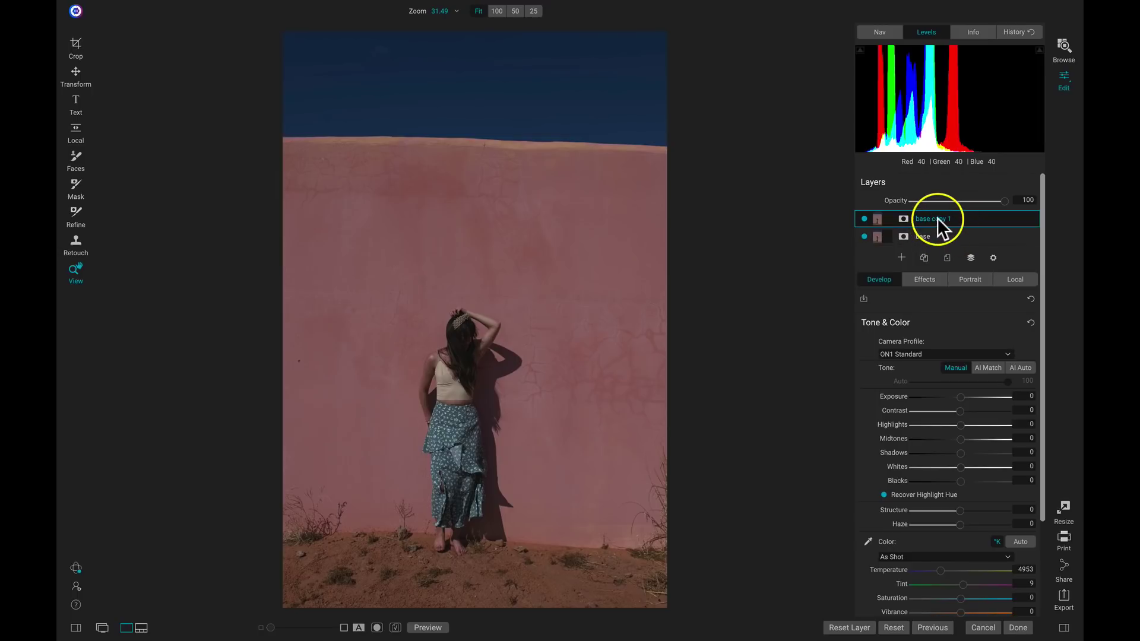
double_click(937, 217)
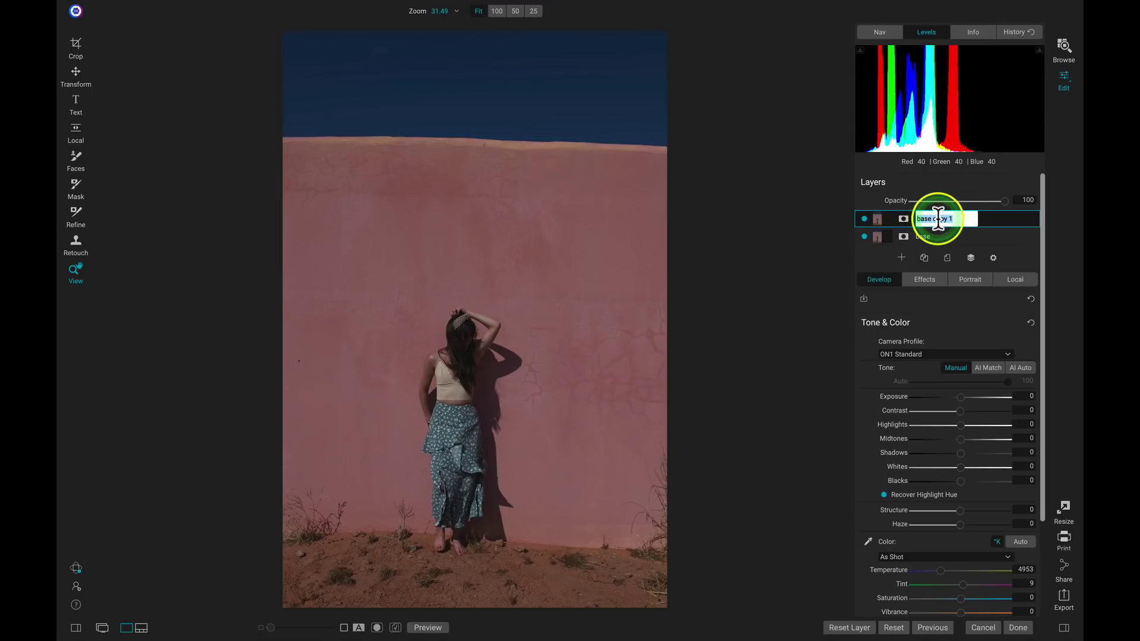
type("Wall")
key("Return")
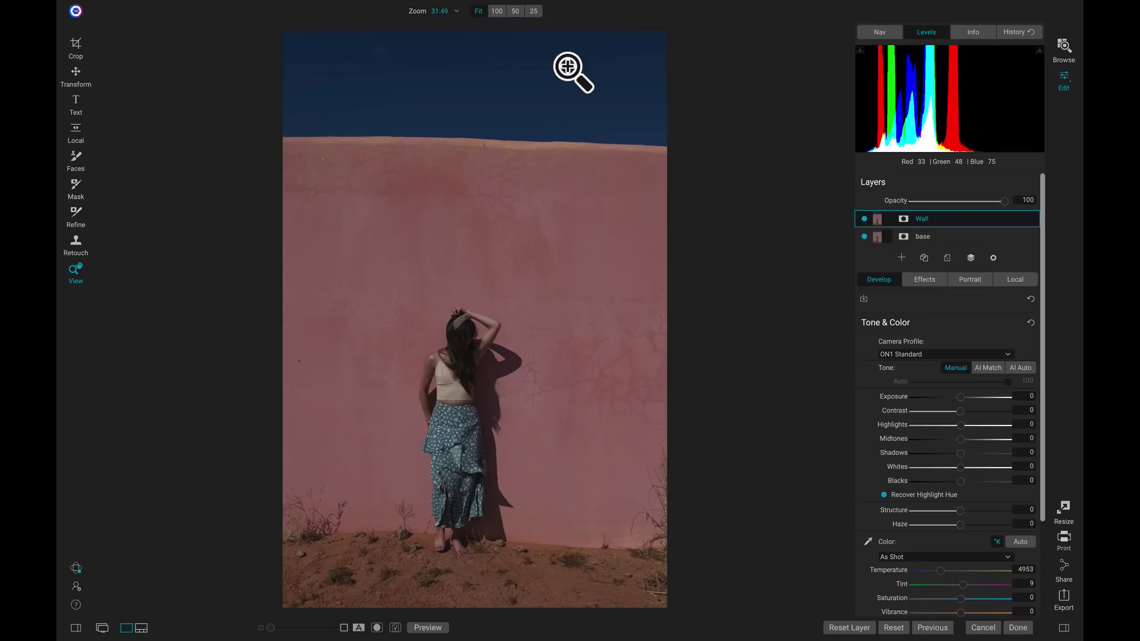
Step: Transform the Wall layer by moving it straight up until its pink wall covers the whole sky
key("v")
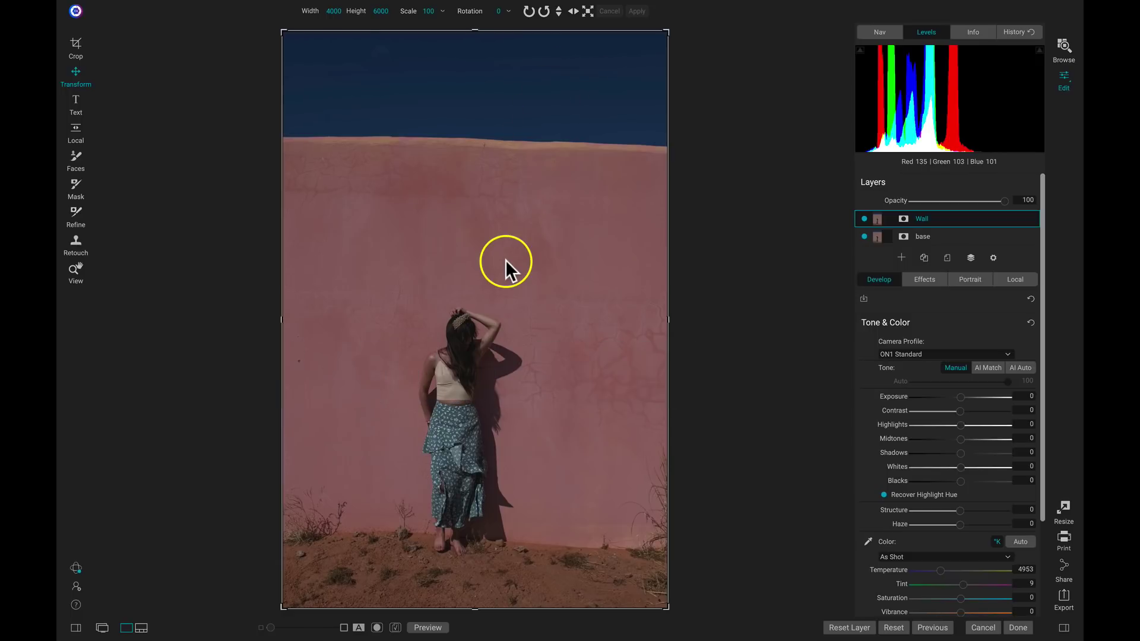
left_click_drag(505, 259, 505, 123)
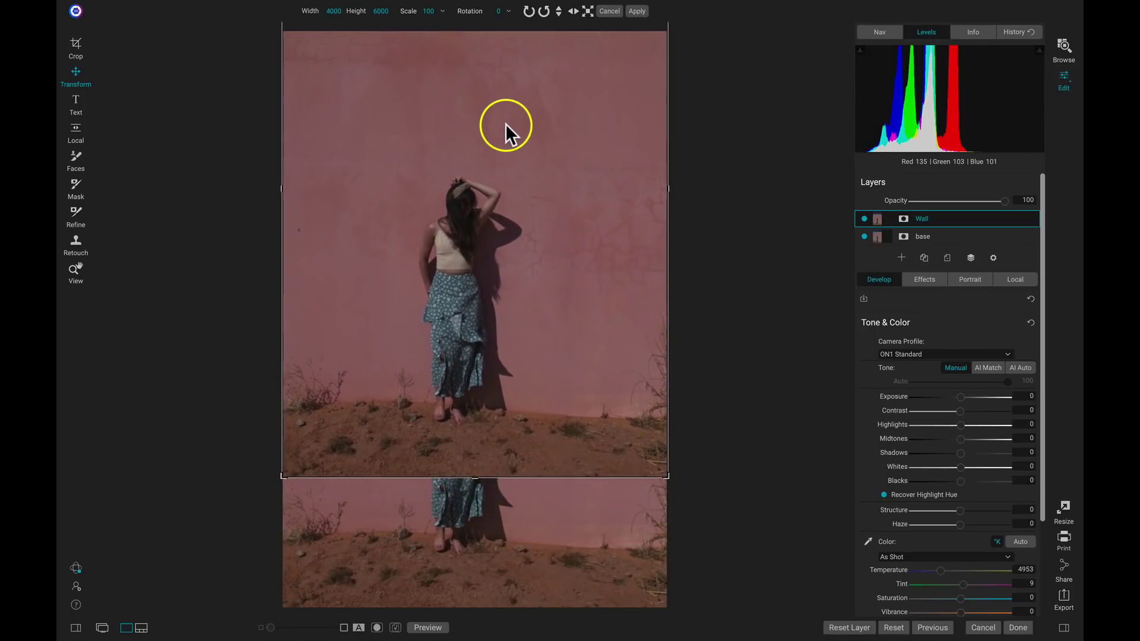
key("Return")
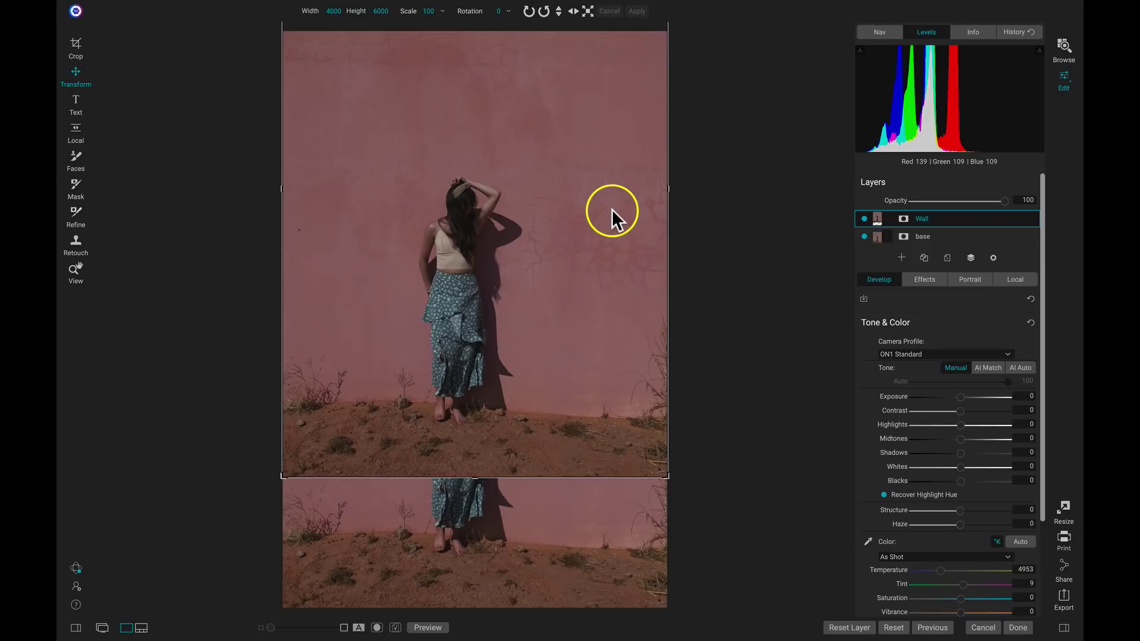
Step: Mask out the lower part of the Wall layer with a large Paint Out masking brush, revealing the original woman and ground
key("b")
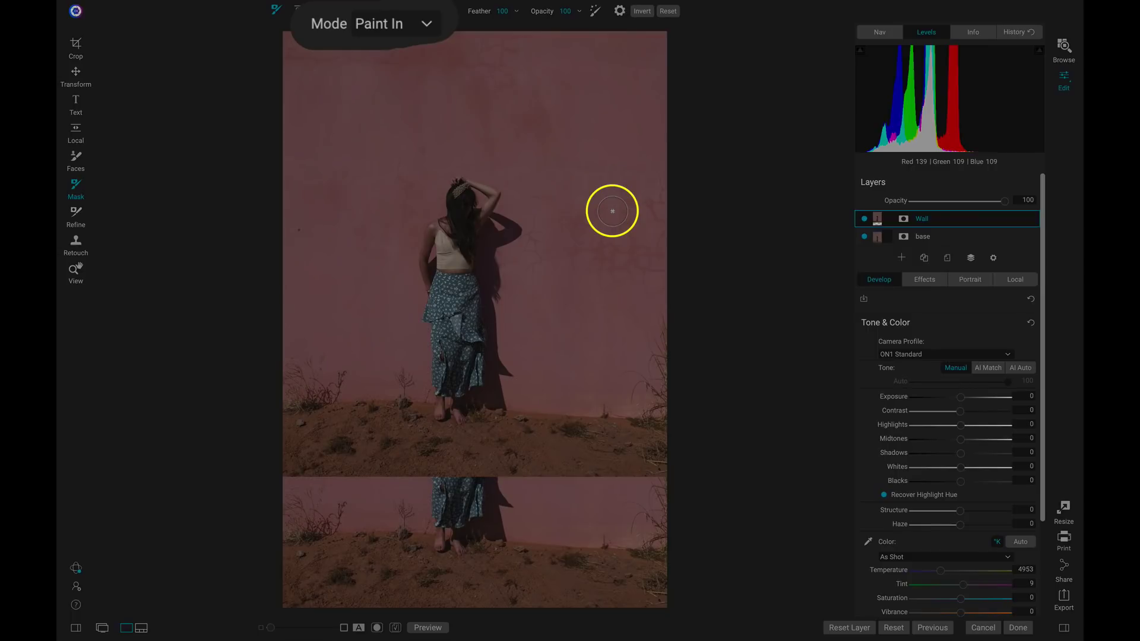
key("shift+x")
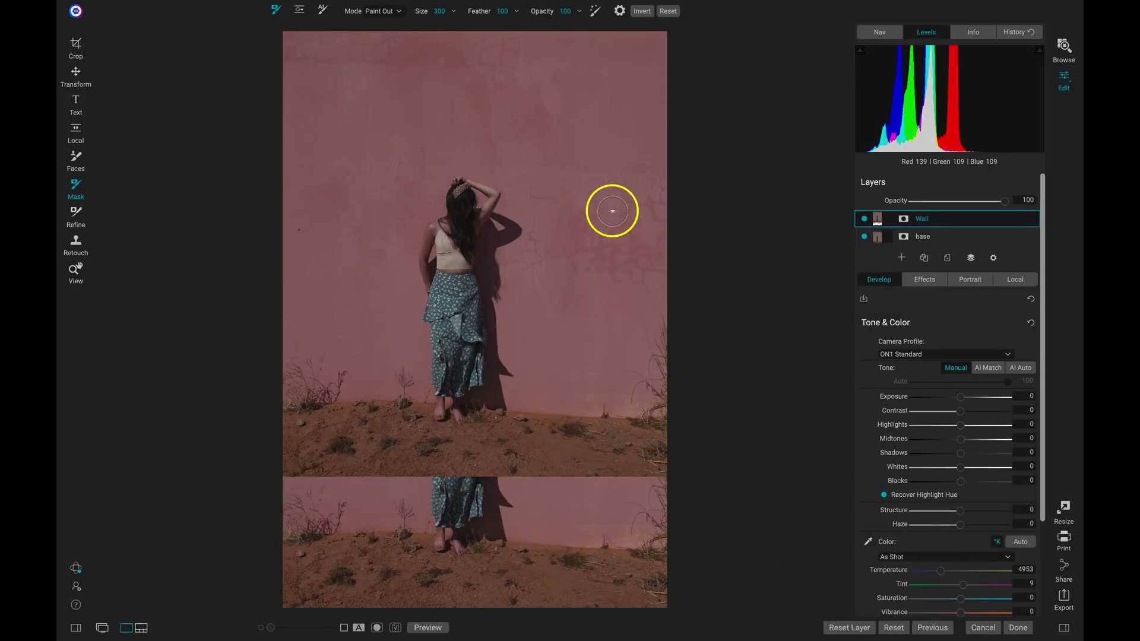
scroll(612, 211, "up", 10)
scroll(612, 211, "up", 1)
mouse_move(613, 210)
left_mouse_down()
mouse_move(619, 418)
mouse_move(656, 424)
mouse_move(654, 479)
mouse_move(667, 324)
mouse_move(639, 467)
mouse_move(528, 454)
mouse_move(522, 426)
mouse_move(531, 465)
mouse_move(470, 415)
mouse_move(430, 444)
mouse_move(470, 405)
mouse_move(473, 307)
mouse_move(468, 332)
mouse_move(351, 368)
mouse_move(304, 466)
mouse_move(449, 478)
mouse_move(364, 468)
mouse_move(413, 406)
mouse_move(284, 451)
mouse_move(372, 385)
mouse_move(484, 383)
mouse_move(454, 358)
mouse_move(540, 346)
left_mouse_up()
Step: Paint out the duplicated woman above the original on the Wall layer's mask, reducing the brush size to 1300 and down to 175
key("bracketleft")
key("bracketleft")
key("bracketleft")
key("bracketleft")
key("bracketleft")
key("bracketleft")
key("bracketleft")
key("bracketleft")
key("bracketleft")
key("bracketleft")
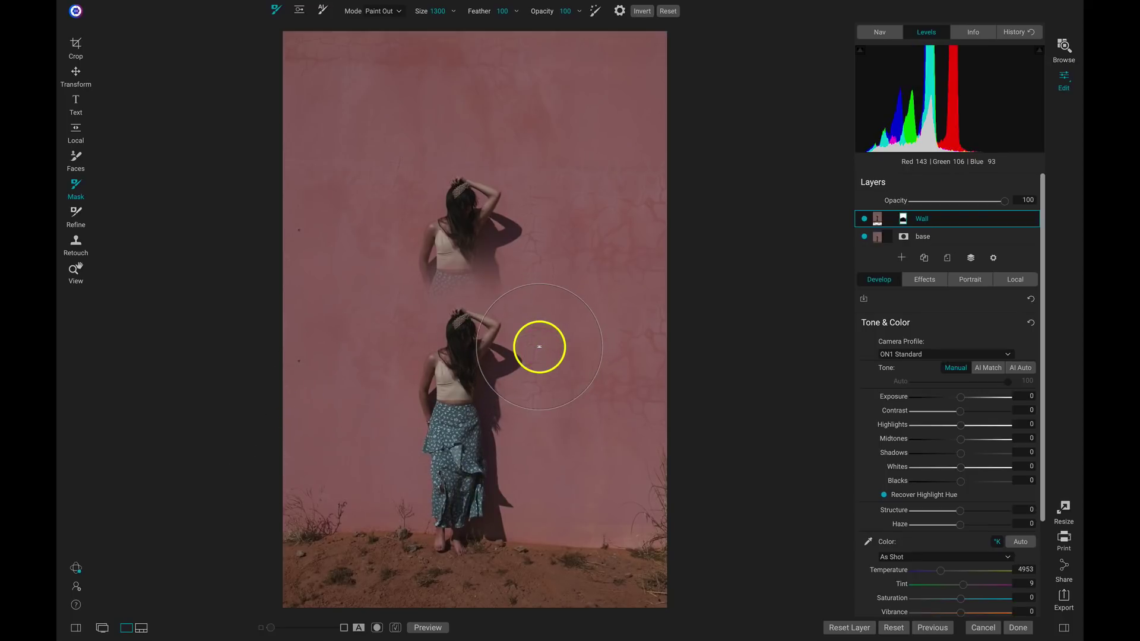
mouse_move(539, 347)
left_mouse_down()
mouse_move(442, 256)
mouse_move(434, 274)
mouse_move(429, 249)
mouse_move(452, 201)
mouse_move(465, 199)
mouse_move(489, 208)
mouse_move(482, 303)
mouse_move(458, 236)
mouse_move(421, 309)
mouse_move(443, 253)
mouse_move(525, 235)
mouse_move(496, 223)
mouse_move(512, 227)
mouse_move(485, 240)
left_mouse_up()
key("bracketleft")
key("bracketleft")
key("bracketleft")
key("bracketleft")
key("bracketleft")
key("bracketleft")
key("bracketleft")
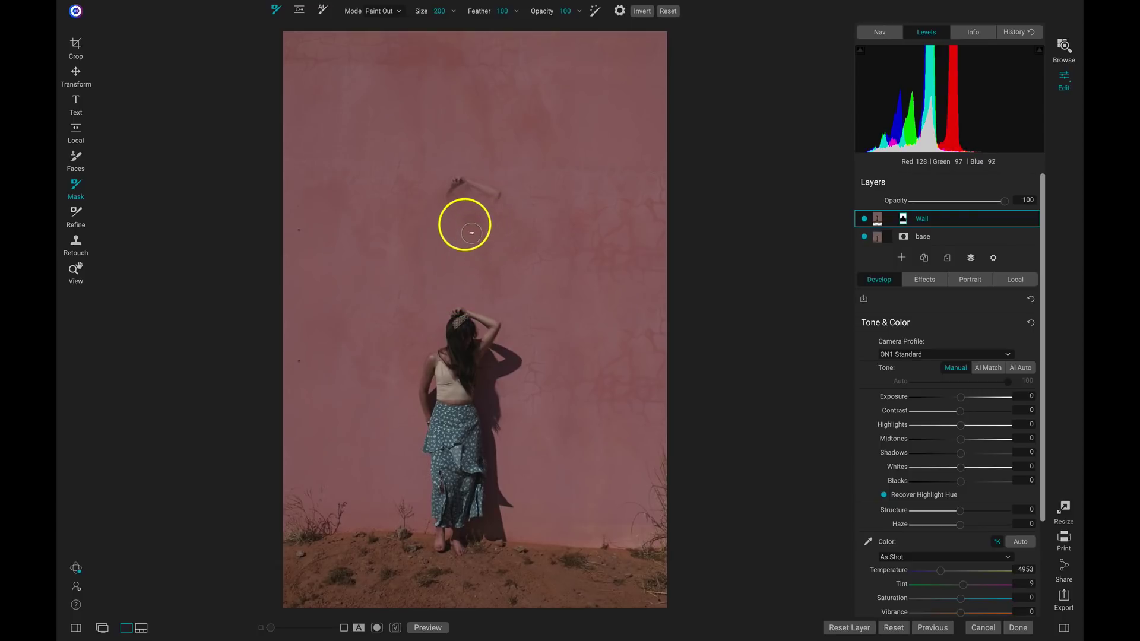
mouse_move(452, 189)
left_mouse_down()
mouse_move(503, 193)
mouse_move(483, 207)
mouse_move(480, 189)
mouse_move(441, 183)
mouse_move(423, 205)
mouse_move(494, 216)
mouse_move(499, 242)
mouse_move(470, 218)
mouse_move(506, 199)
mouse_move(514, 244)
mouse_move(519, 190)
mouse_move(502, 178)
mouse_move(543, 192)
mouse_move(552, 216)
mouse_move(507, 185)
mouse_move(364, 216)
mouse_move(352, 206)
mouse_move(366, 193)
mouse_move(433, 194)
left_mouse_up()
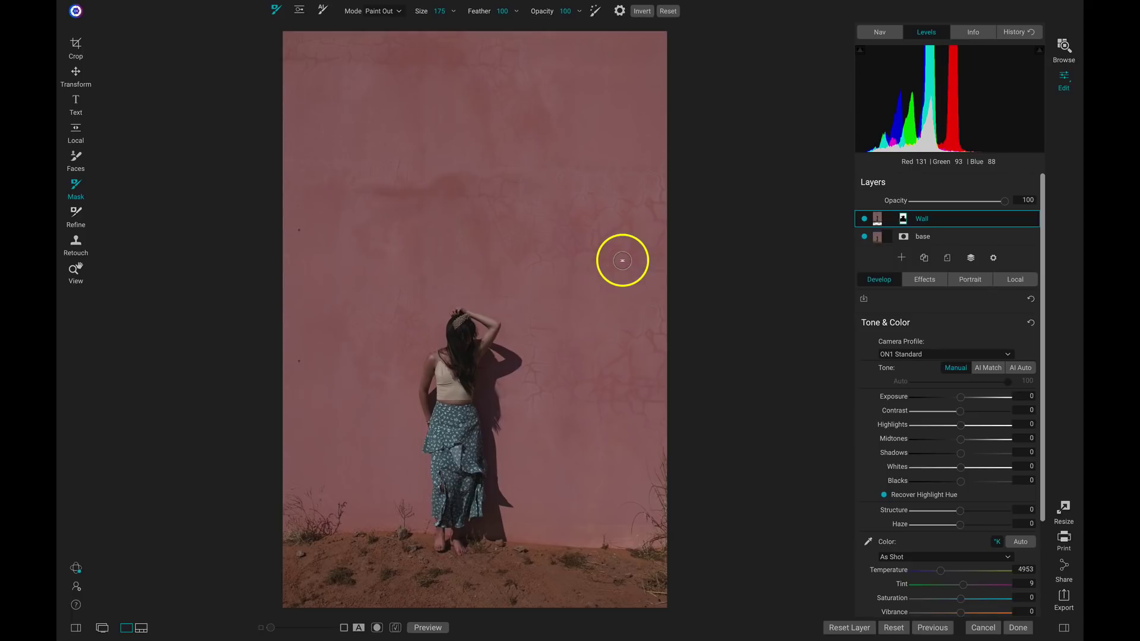
mouse_move(623, 260)
left_mouse_down()
mouse_move(622, 198)
mouse_move(594, 124)
mouse_move(552, 83)
mouse_move(517, 82)
mouse_move(476, 119)
mouse_move(462, 152)
mouse_move(484, 110)
mouse_move(576, 70)
mouse_move(501, 169)
mouse_move(597, 92)
mouse_move(541, 116)
mouse_move(615, 110)
mouse_move(598, 95)
mouse_move(514, 91)
mouse_move(464, 130)
mouse_move(517, 187)
mouse_move(564, 125)
mouse_move(471, 176)
left_mouse_up()
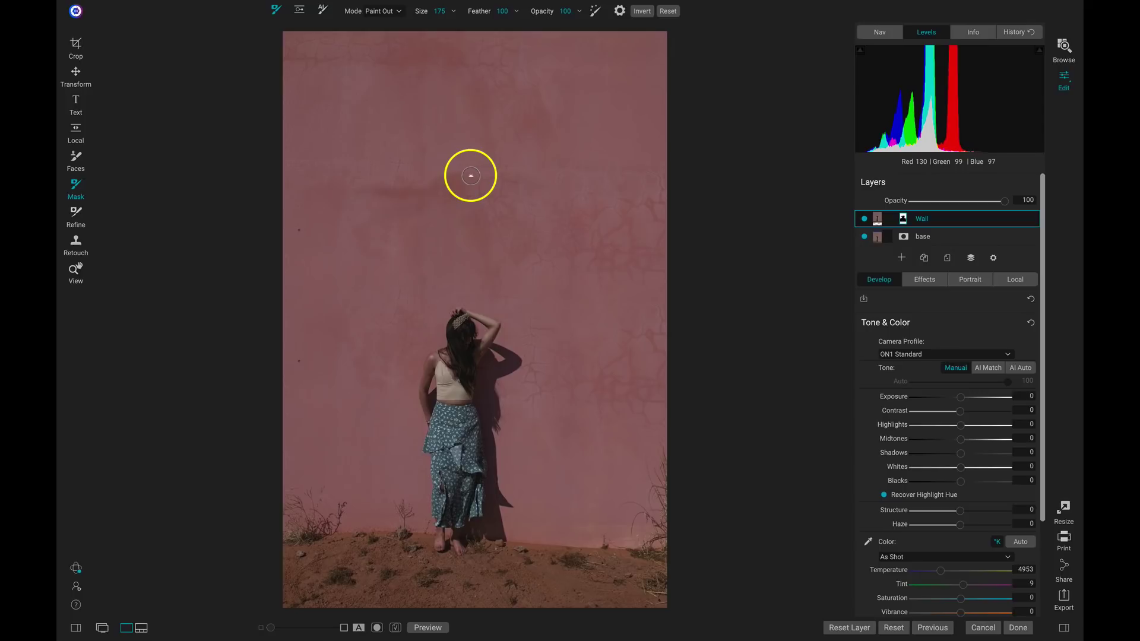
Step: Create a new stamped layer from the visible layers and name it Composite
right_click(963, 219)
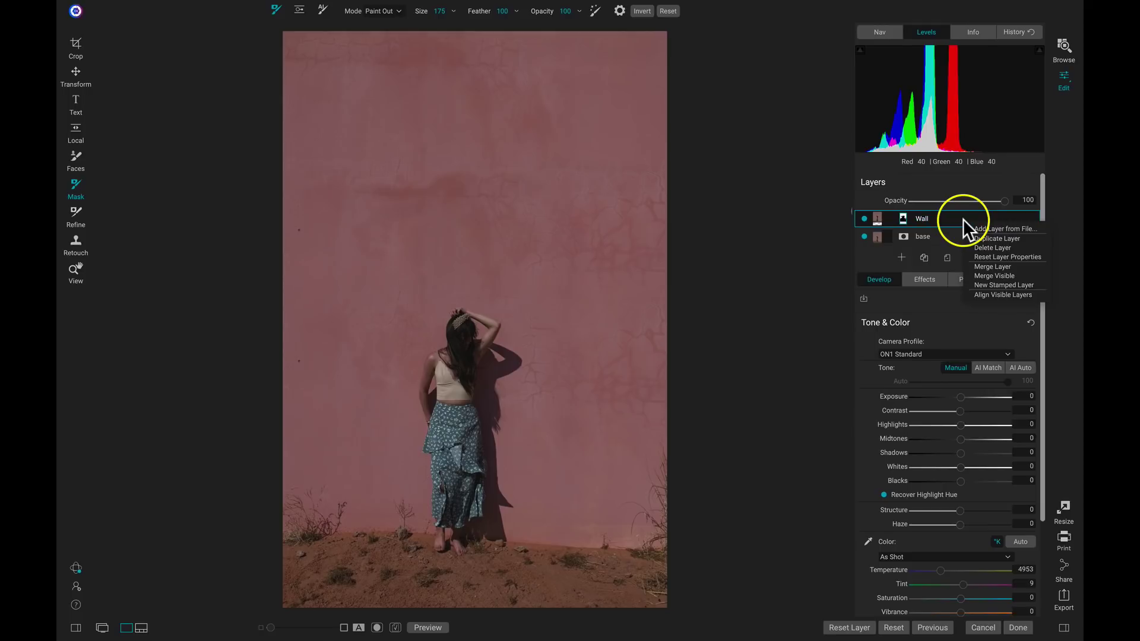
left_click(1005, 282)
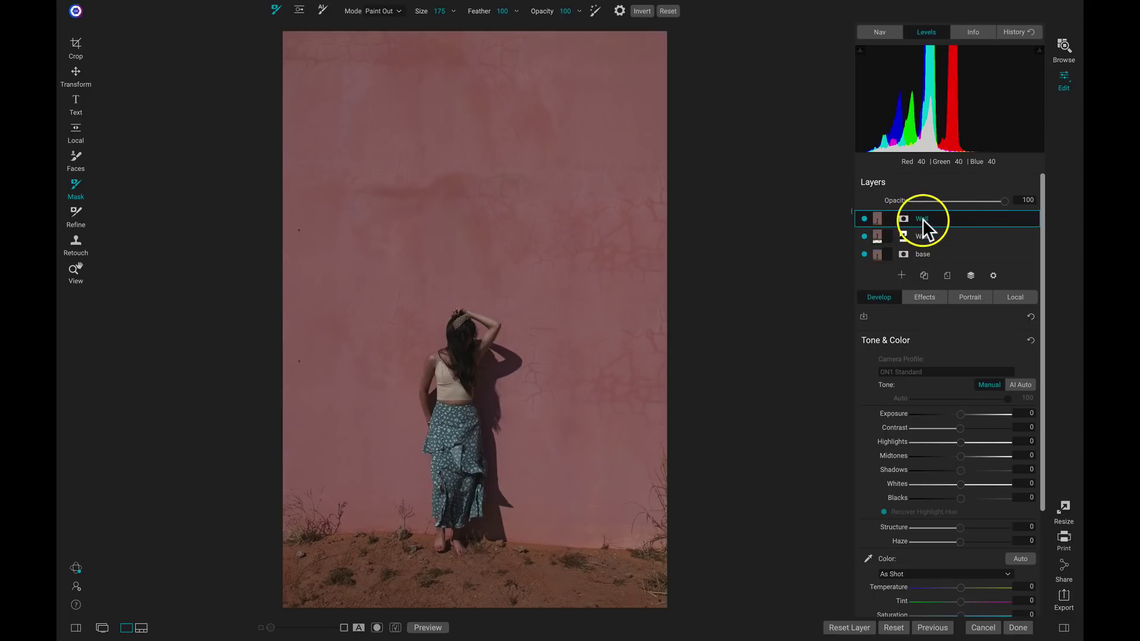
double_click(922, 219)
type("Composite")
key("Return")
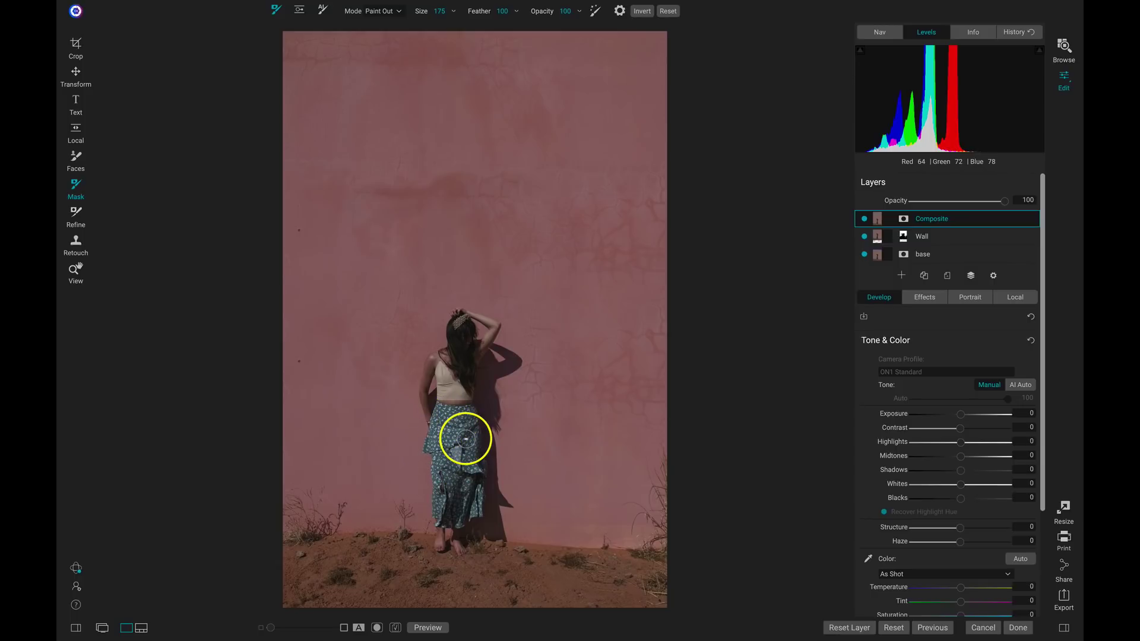
Step: Zoom to 100% on the skirt and start a local adjustment on the Composite layer with Paint with Color enabled
key("z")
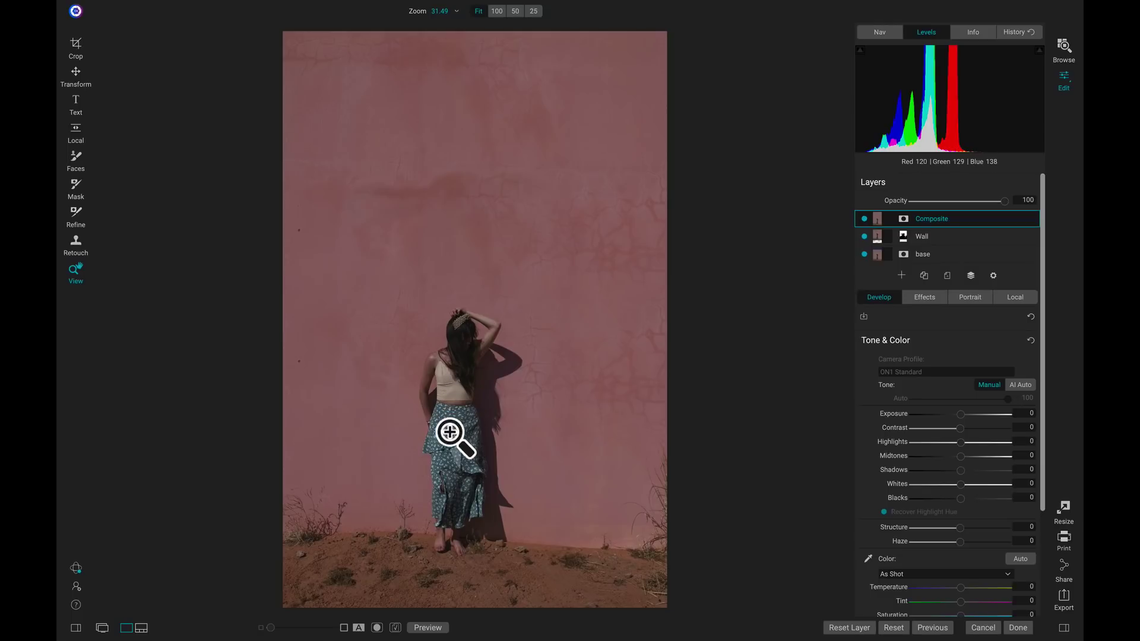
left_click(453, 445)
left_click_drag(453, 447, 432, 288)
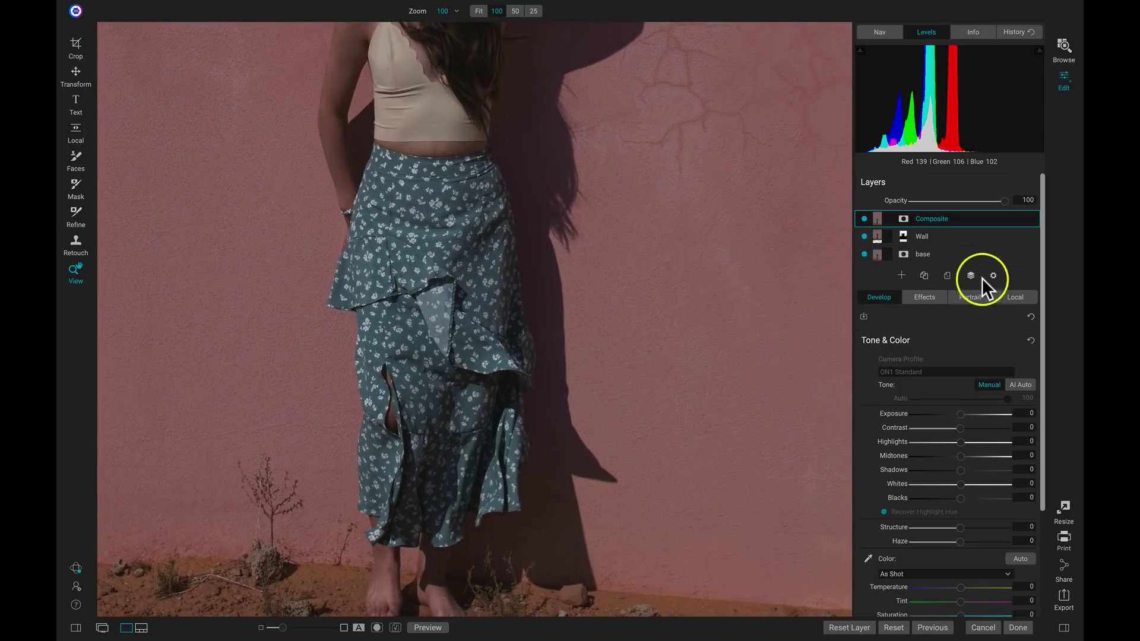
left_click(1017, 297)
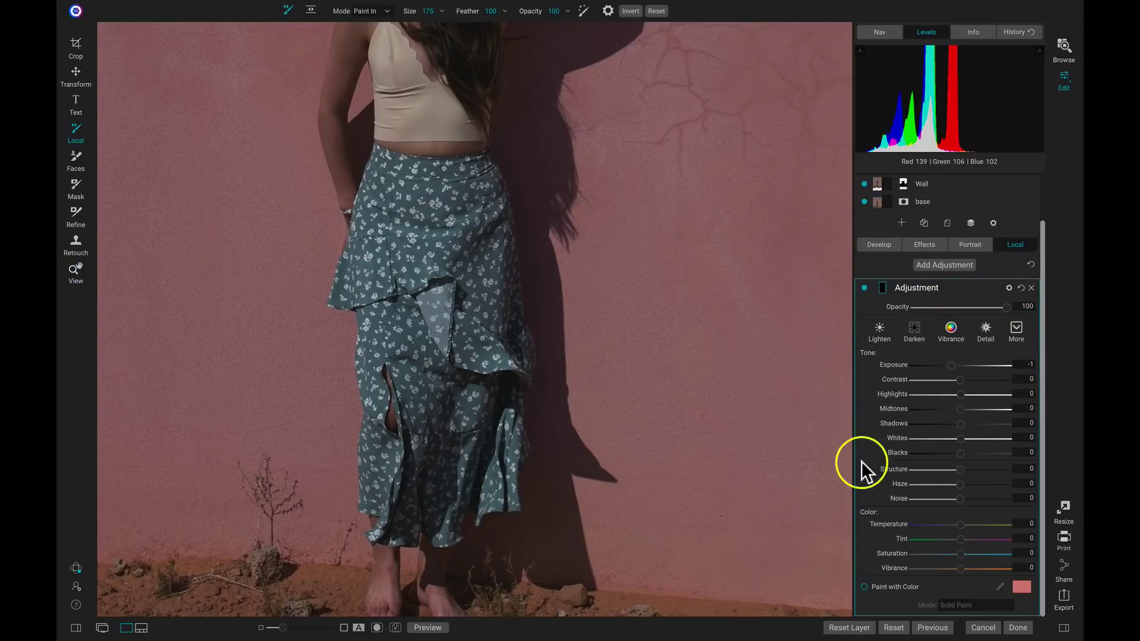
left_click(864, 587)
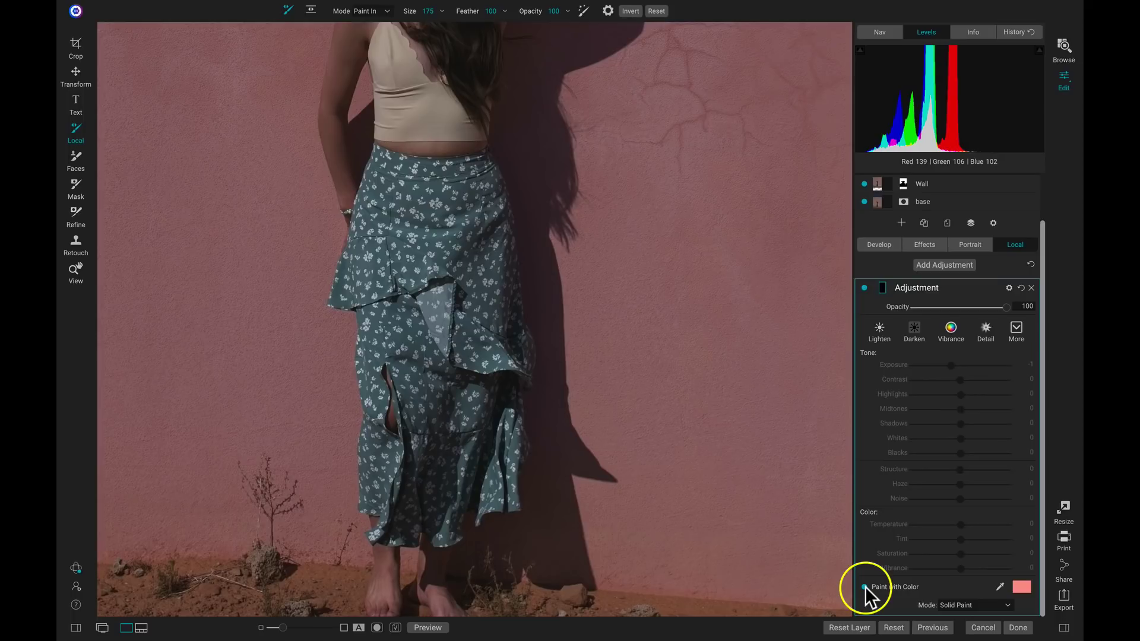
Step: Sample the skirt's teal as the paint color, brighten it, and shift its hue to bright yellow
left_click(1022, 587)
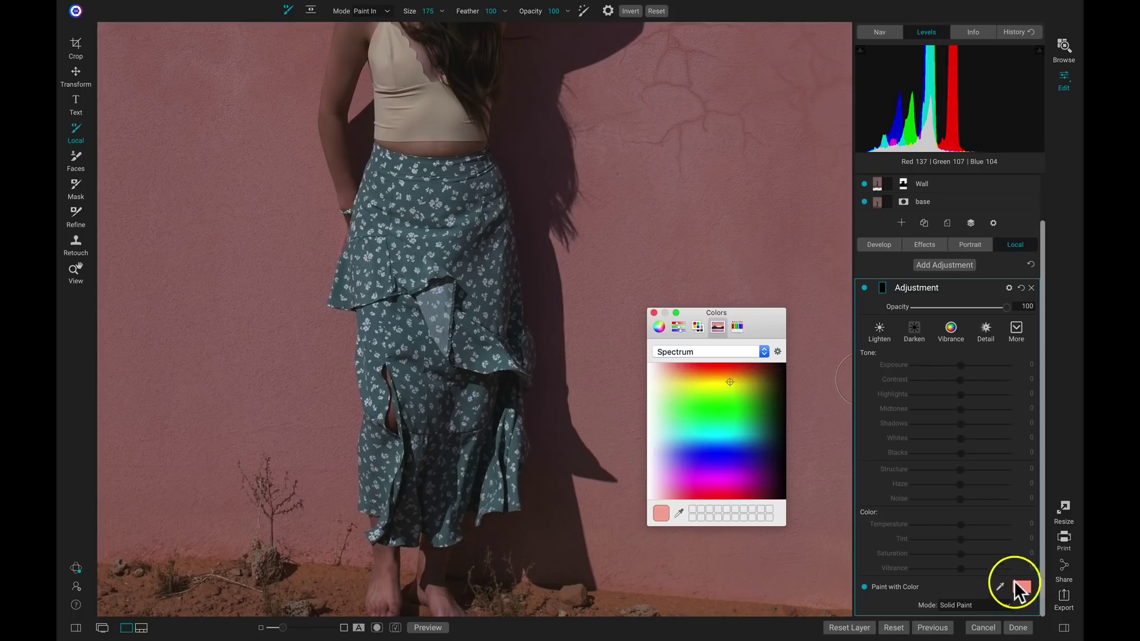
left_click(658, 326)
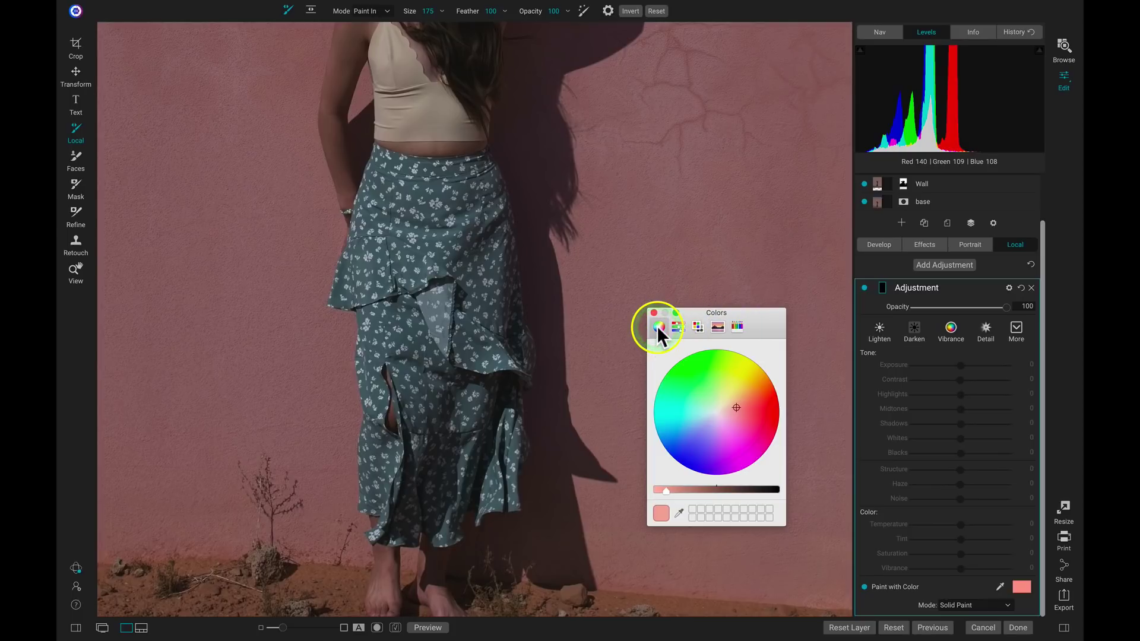
left_click(678, 512)
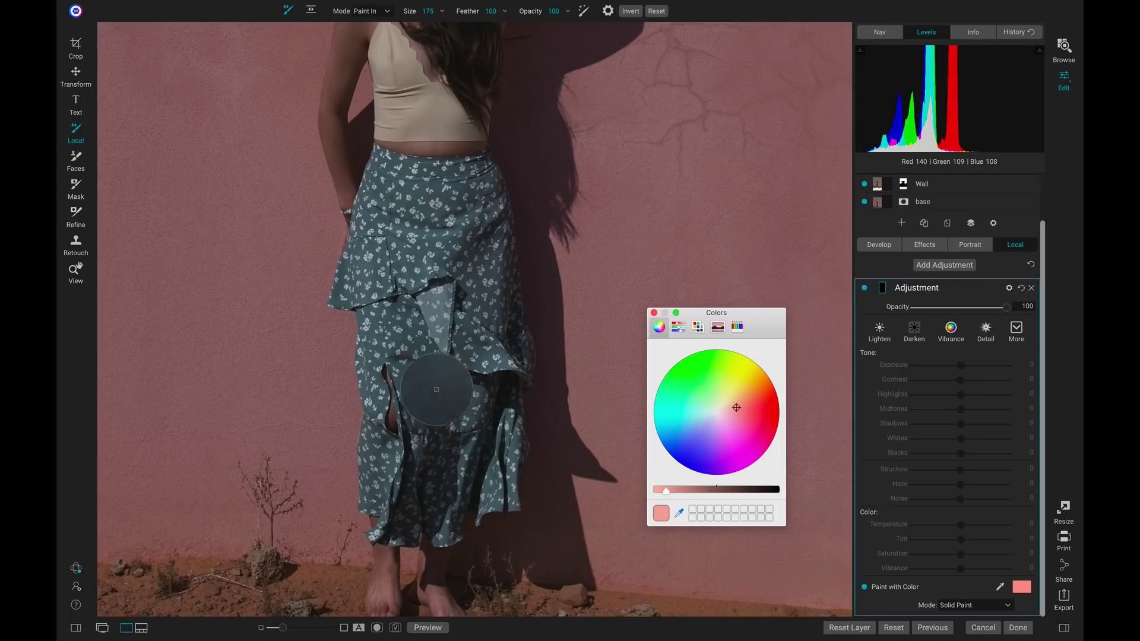
left_click(408, 332)
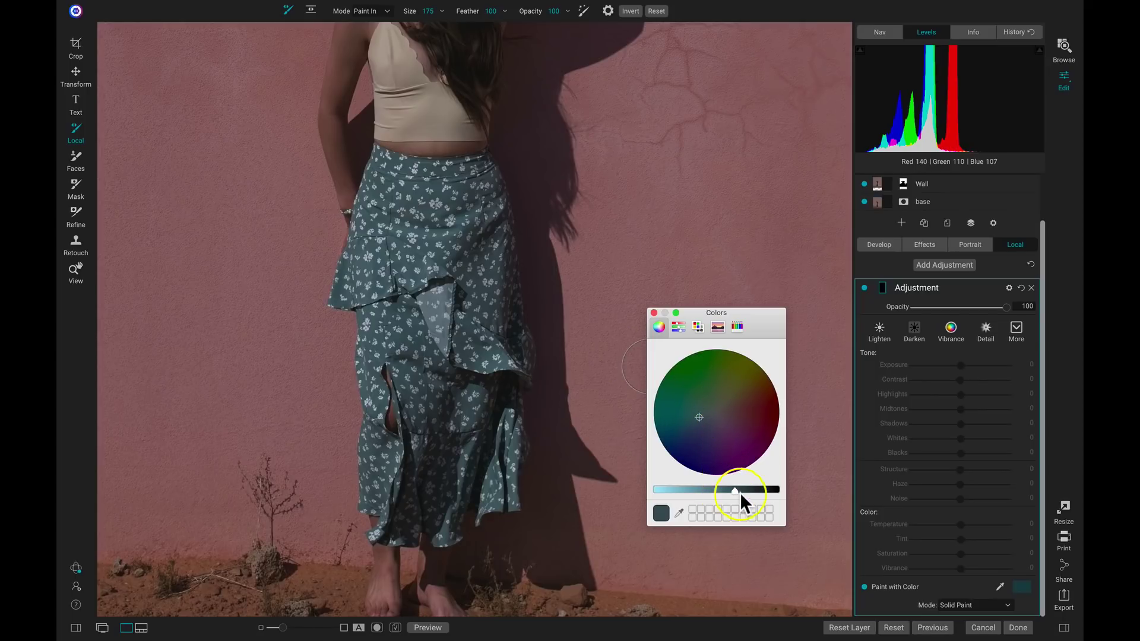
left_click_drag(735, 491, 644, 489)
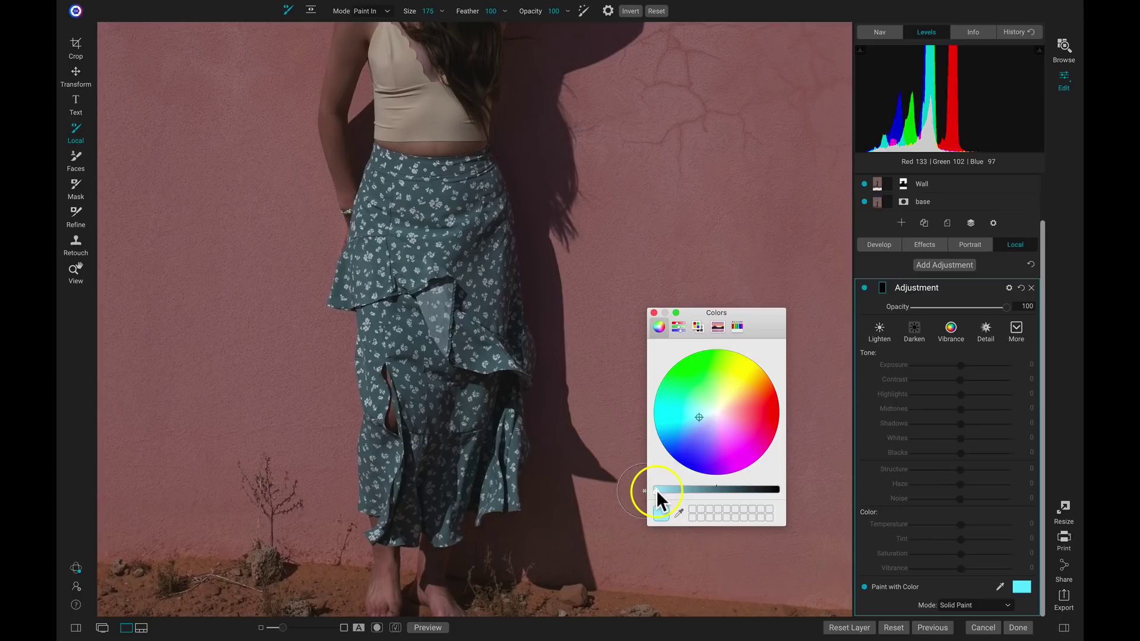
left_click_drag(659, 490, 667, 490)
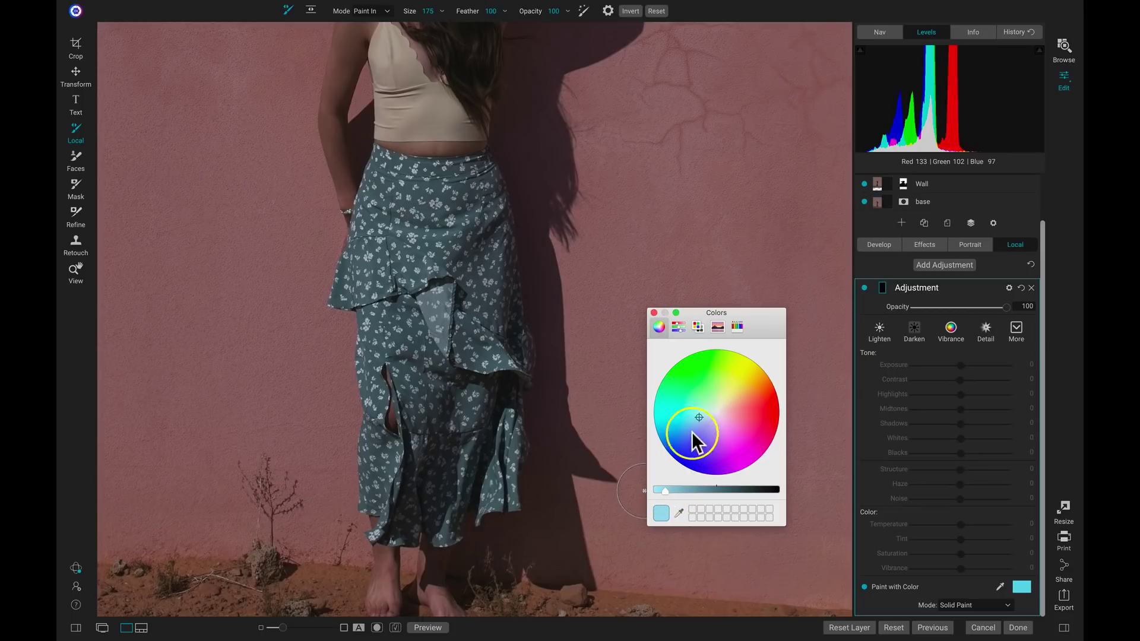
left_click_drag(698, 414, 721, 390)
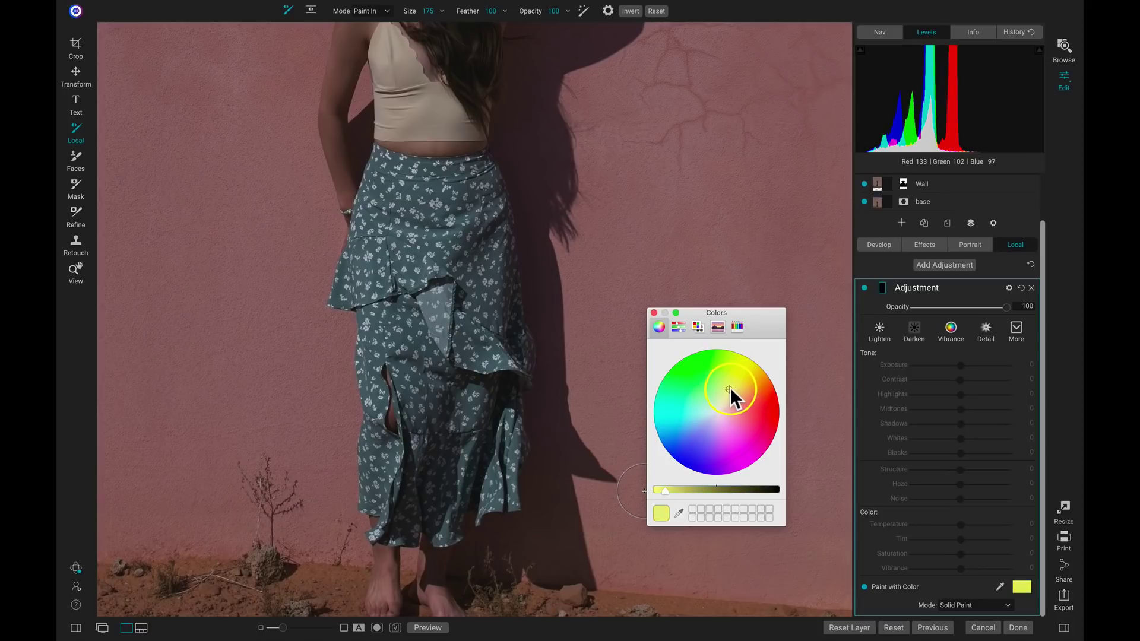
left_click_drag(730, 389, 735, 384)
left_click(653, 312)
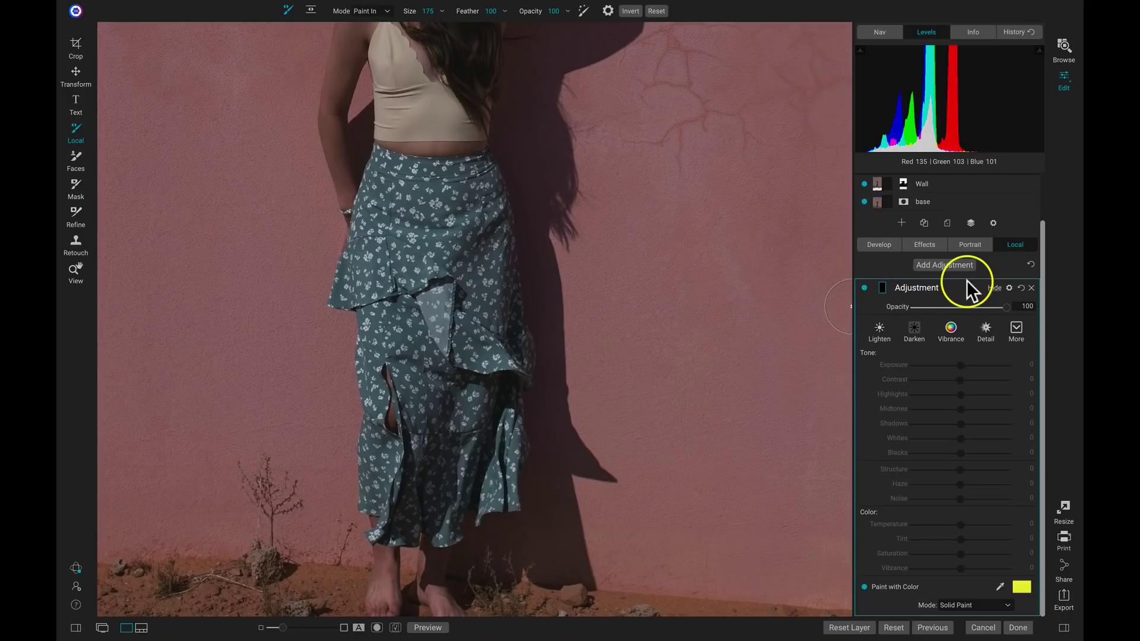
Step: Rename the local adjustment as Dress Color
double_click(916, 287)
type("D")
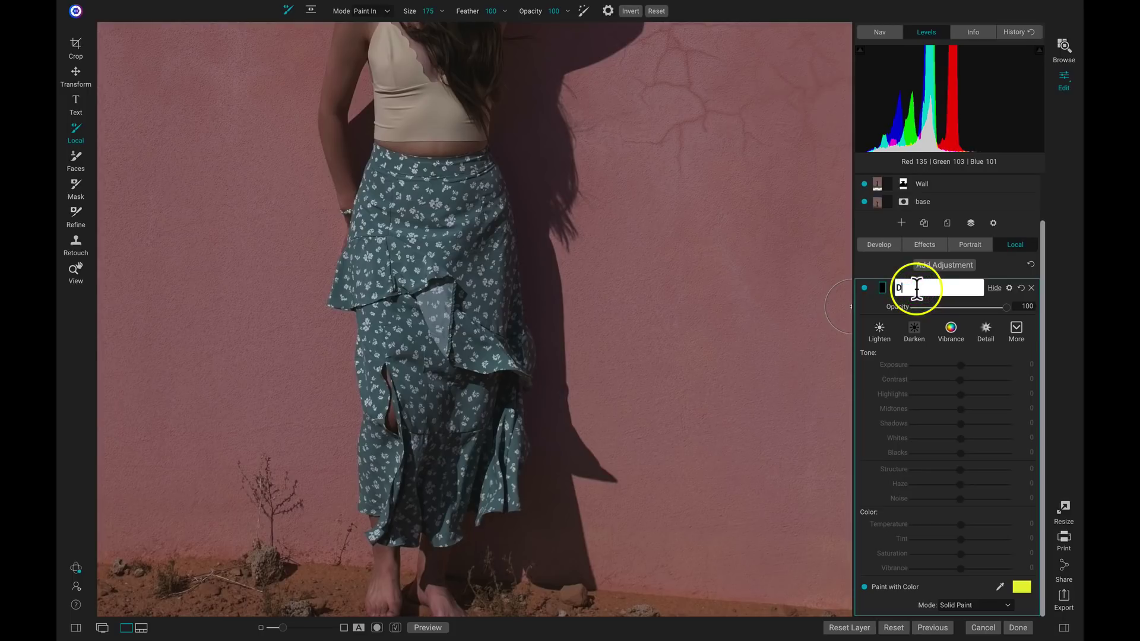
type("ress Color")
key("Return")
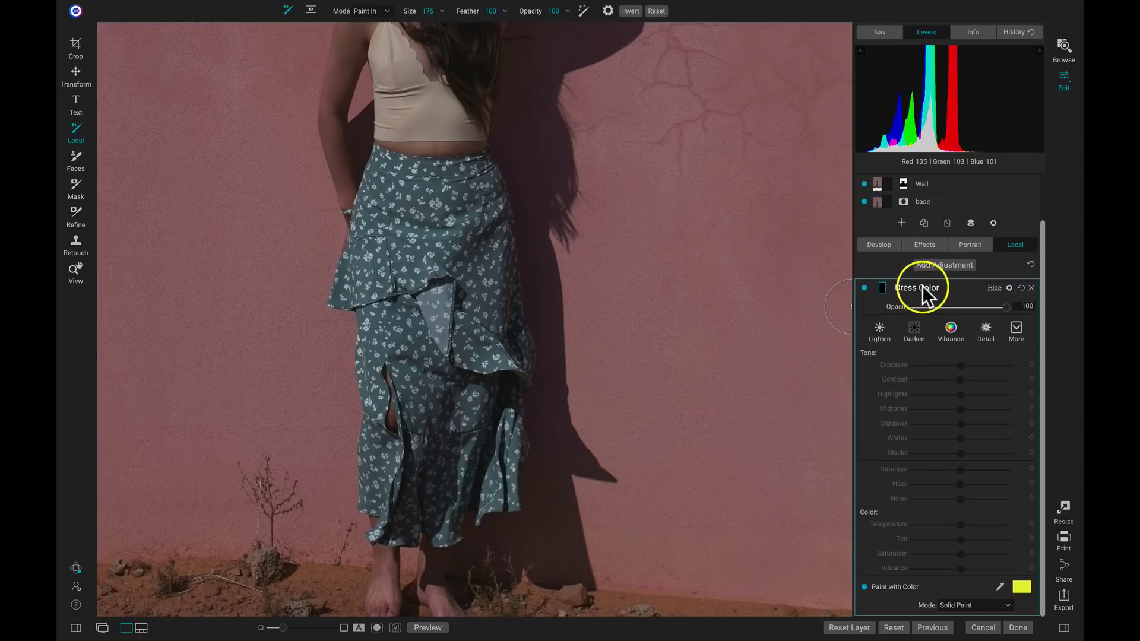
Step: Set the blending mode of the Dress Color adjustment to Hue
left_click(1010, 288)
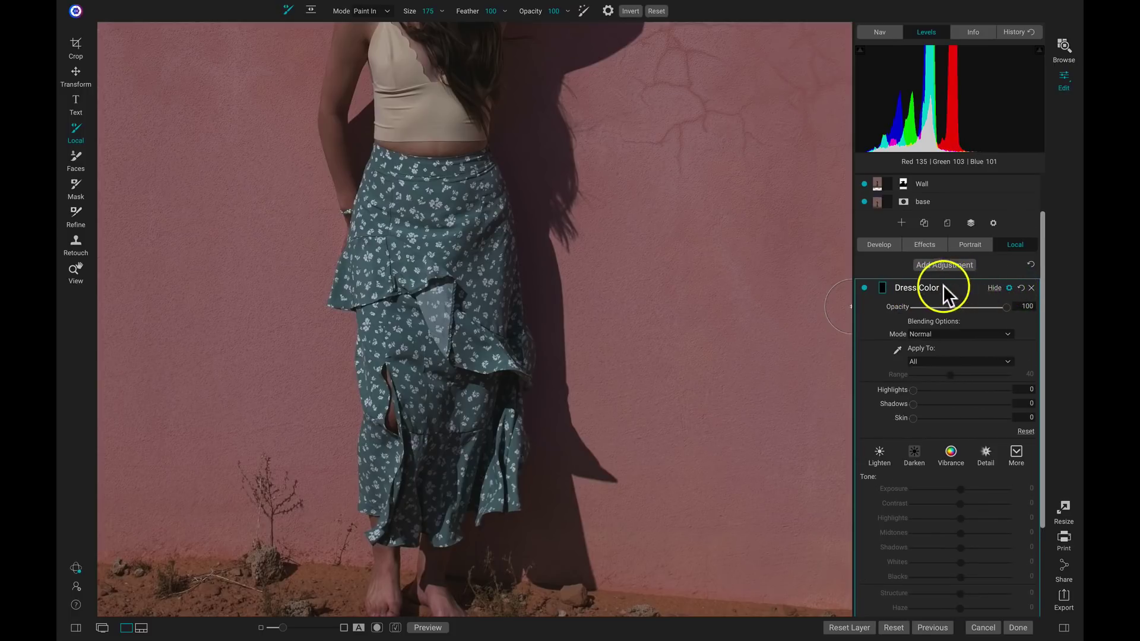
left_click(918, 334)
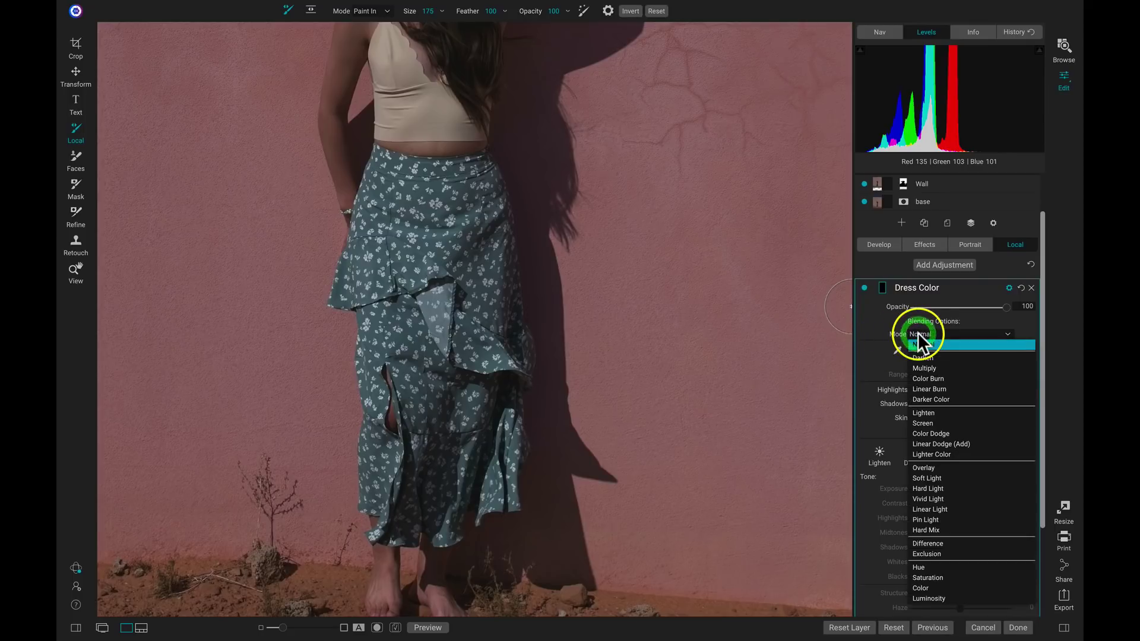
left_click(938, 566)
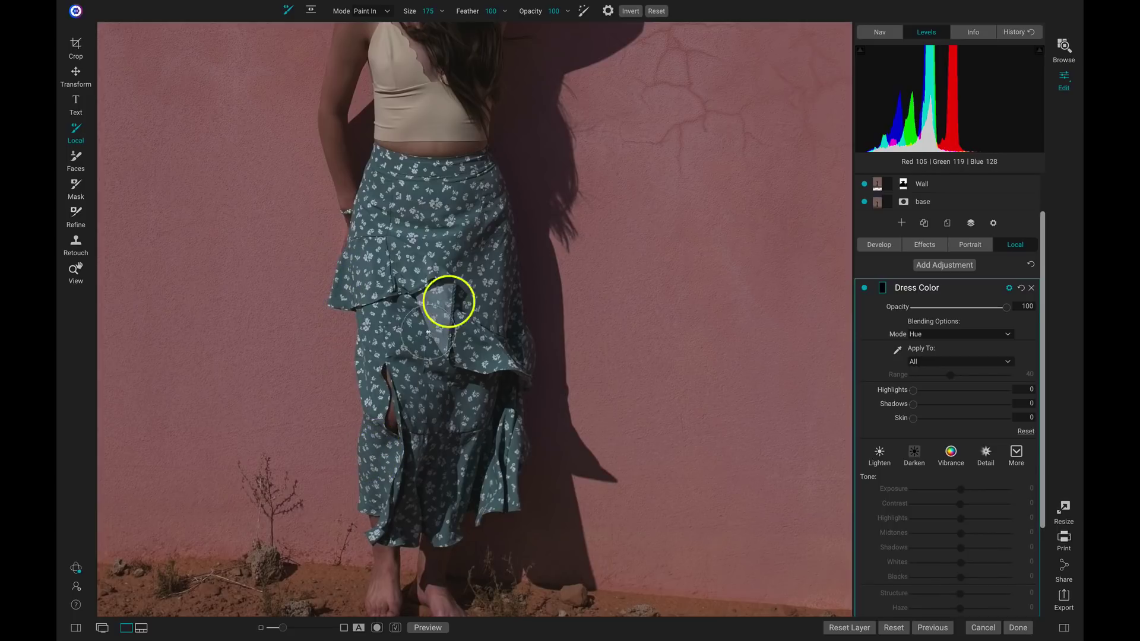
Step: Enable Perfect Brush with a color threshold of 11 and raise its transition setting
left_click(585, 11)
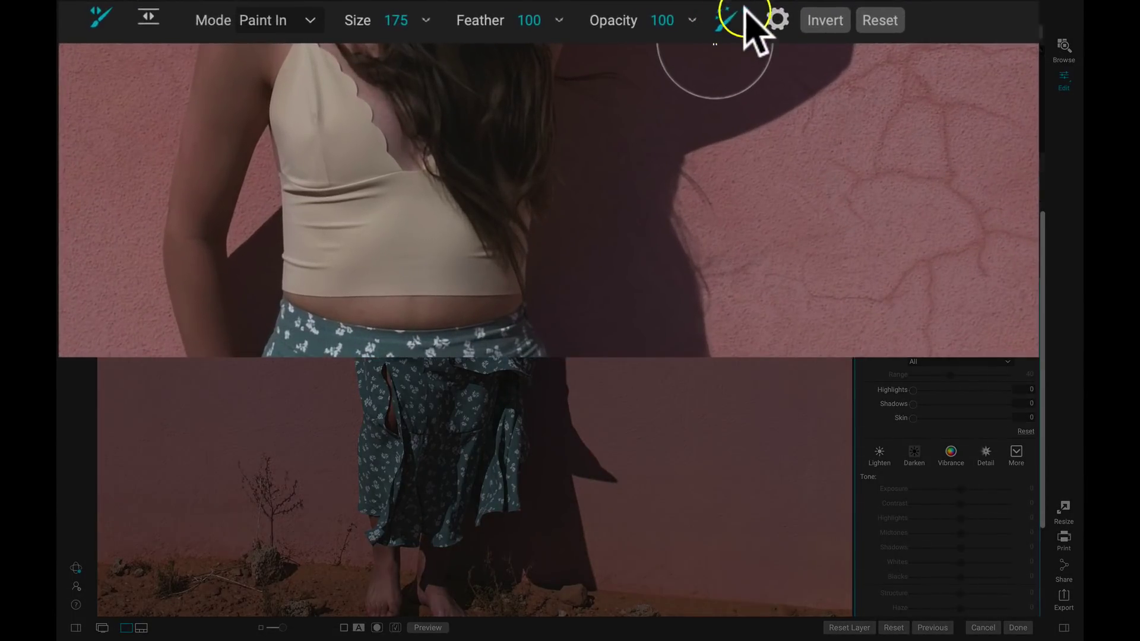
left_click(777, 20)
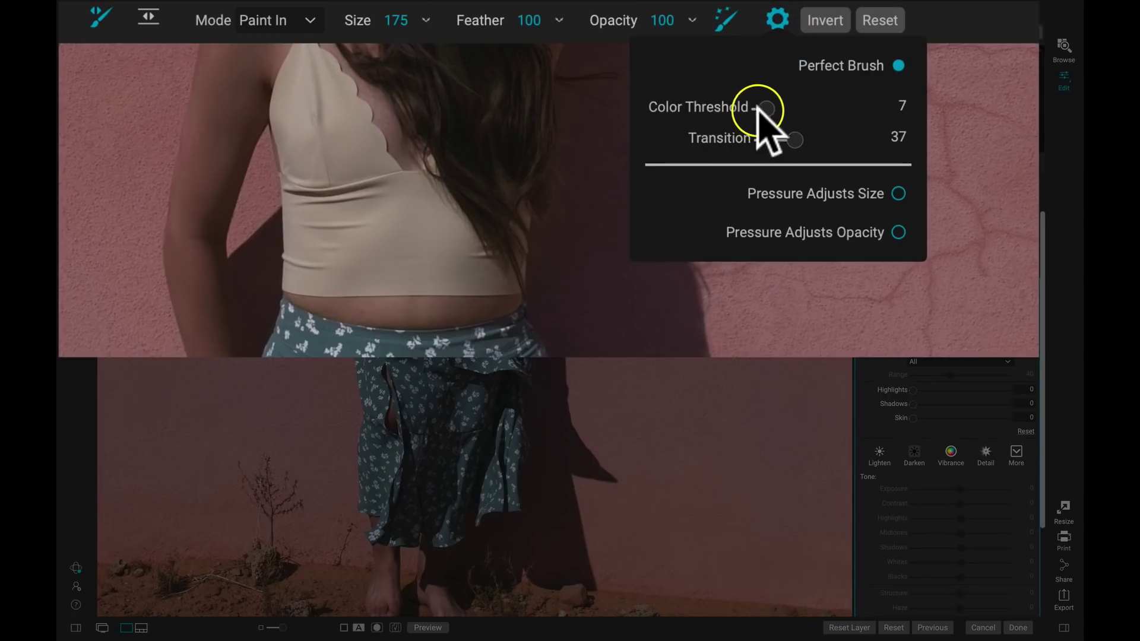
left_click_drag(765, 108, 769, 108)
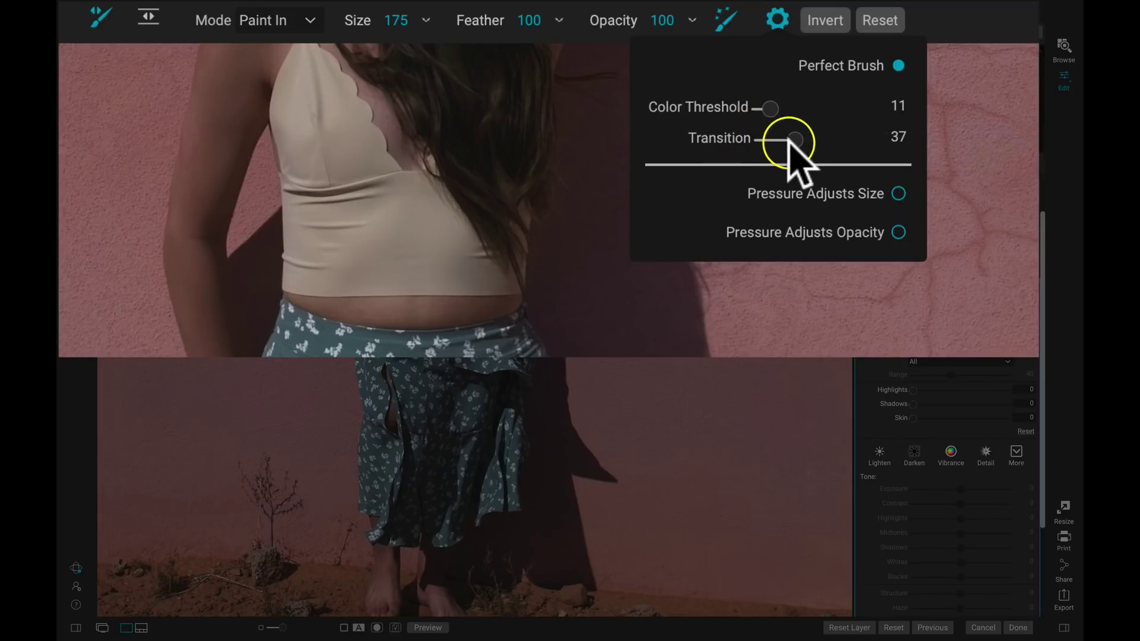
left_click_drag(794, 142, 835, 148)
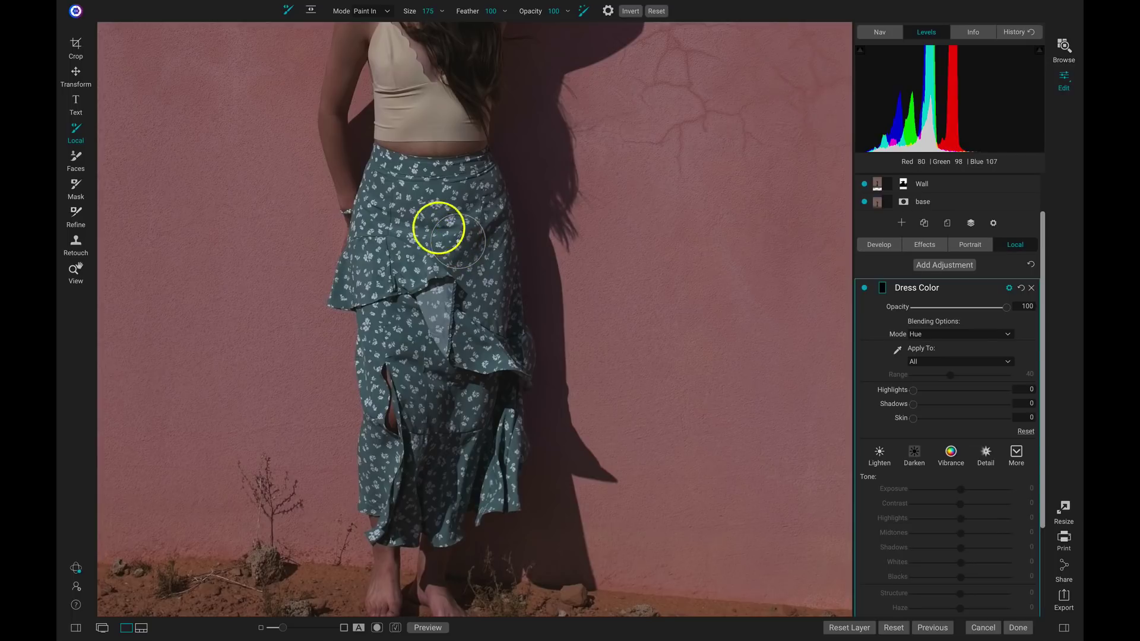
Step: Paint the Dress Color adjustment over the whole skirt, from the waistband down to the hem
mouse_move(386, 172)
left_mouse_down()
mouse_move(436, 186)
mouse_move(415, 173)
mouse_move(479, 190)
mouse_move(428, 213)
mouse_move(394, 198)
mouse_move(378, 147)
mouse_move(425, 163)
mouse_move(484, 163)
mouse_move(499, 215)
mouse_move(409, 259)
mouse_move(386, 226)
mouse_move(365, 243)
mouse_move(364, 187)
mouse_move(345, 289)
mouse_move(380, 274)
mouse_move(389, 288)
mouse_move(377, 294)
mouse_move(458, 262)
mouse_move(468, 286)
mouse_move(404, 270)
mouse_move(336, 299)
mouse_move(348, 253)
mouse_move(382, 273)
left_mouse_up()
mouse_move(371, 363)
left_mouse_down()
mouse_move(365, 312)
mouse_move(443, 293)
mouse_move(430, 297)
mouse_move(456, 276)
mouse_move(500, 354)
mouse_move(499, 250)
mouse_move(478, 186)
mouse_move(512, 377)
mouse_move(407, 344)
left_mouse_up()
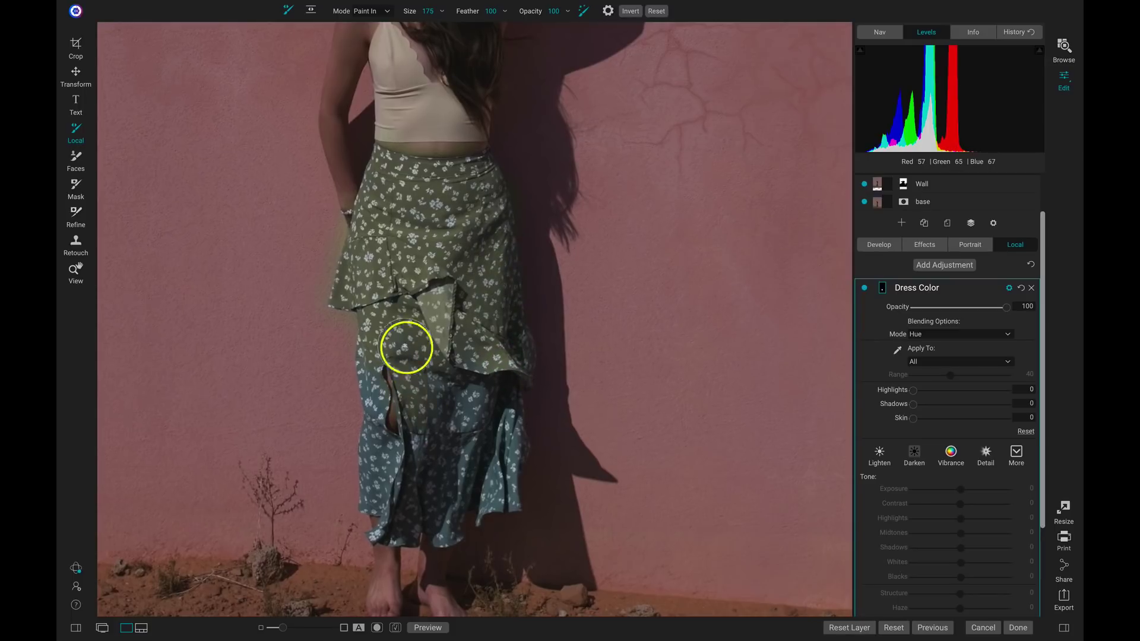
mouse_move(366, 487)
left_mouse_down()
mouse_move(371, 389)
mouse_move(389, 462)
mouse_move(414, 479)
mouse_move(496, 457)
mouse_move(507, 497)
mouse_move(479, 523)
mouse_move(372, 543)
mouse_move(383, 531)
mouse_move(360, 503)
mouse_move(388, 222)
mouse_move(376, 187)
mouse_move(465, 183)
mouse_move(508, 305)
mouse_move(514, 498)
mouse_move(446, 465)
mouse_move(467, 374)
mouse_move(452, 405)
mouse_move(437, 218)
mouse_move(410, 212)
mouse_move(458, 185)
mouse_move(492, 244)
mouse_move(386, 218)
mouse_move(377, 161)
mouse_move(370, 201)
mouse_move(338, 216)
mouse_move(333, 244)
mouse_move(344, 482)
mouse_move(351, 454)
left_mouse_up()
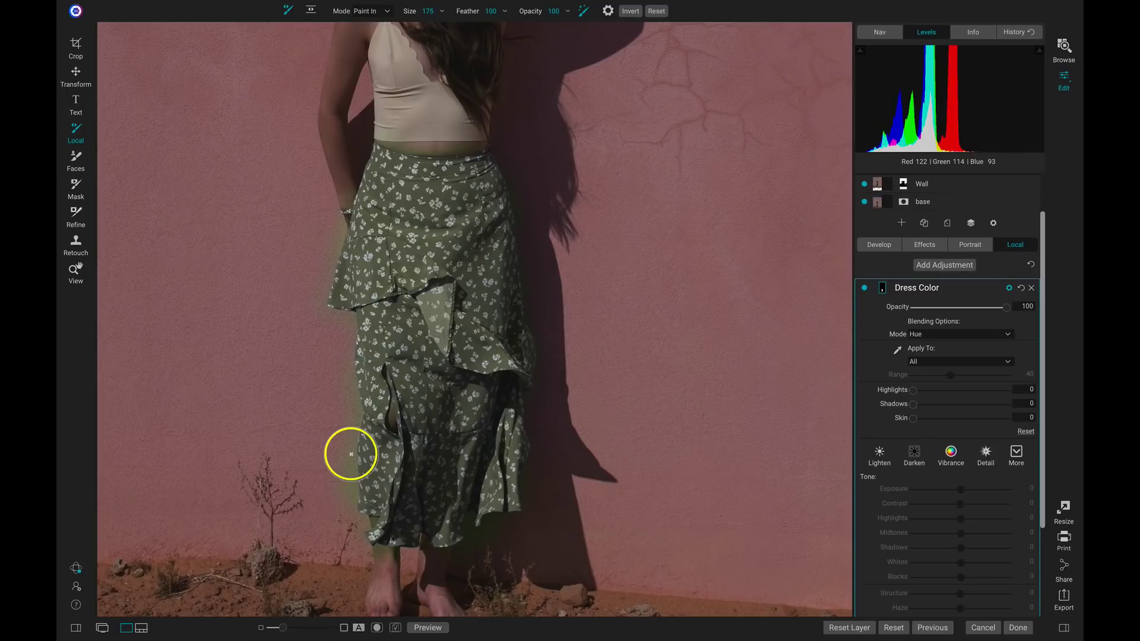
Step: Paint out the color spill on the wall along the skirt's outer edge with a size 90 brush
key("alt")
key("bracketleft")
key("bracketleft")
mouse_move(351, 454)
left_mouse_down()
mouse_move(341, 445)
mouse_move(351, 446)
mouse_move(349, 517)
mouse_move(369, 549)
mouse_move(354, 514)
mouse_move(349, 318)
mouse_move(323, 297)
mouse_move(336, 224)
left_mouse_up()
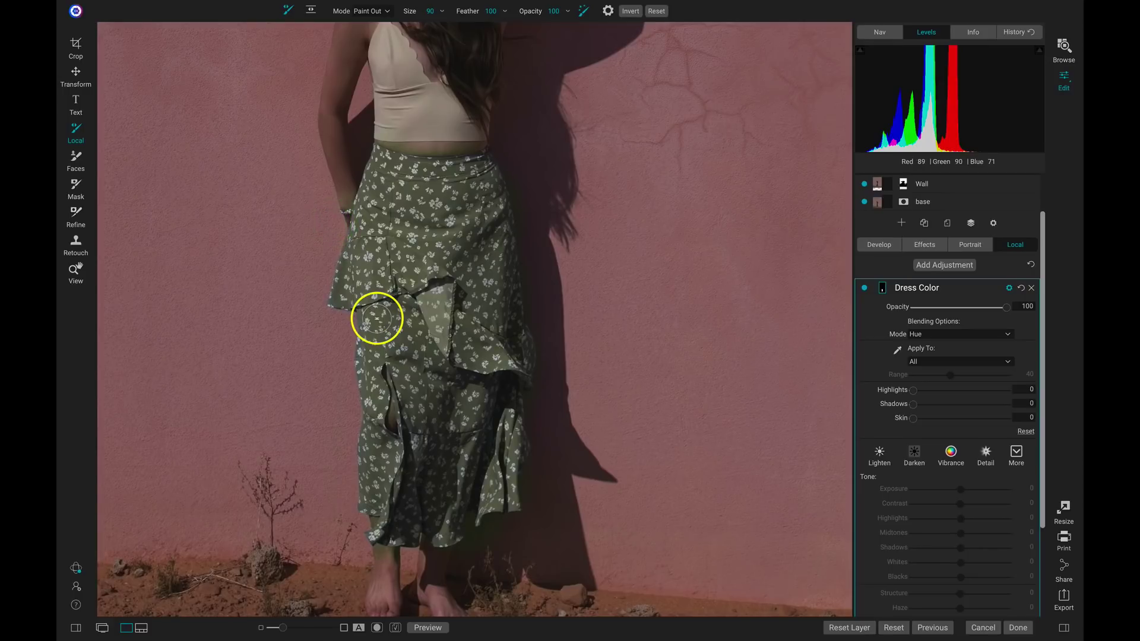
Step: Paint the Dress Color back in along the skirt's edge with a size 45 brush
key("x")
key("bracketleft")
key("bracketleft")
key("bracketleft")
key("bracketleft")
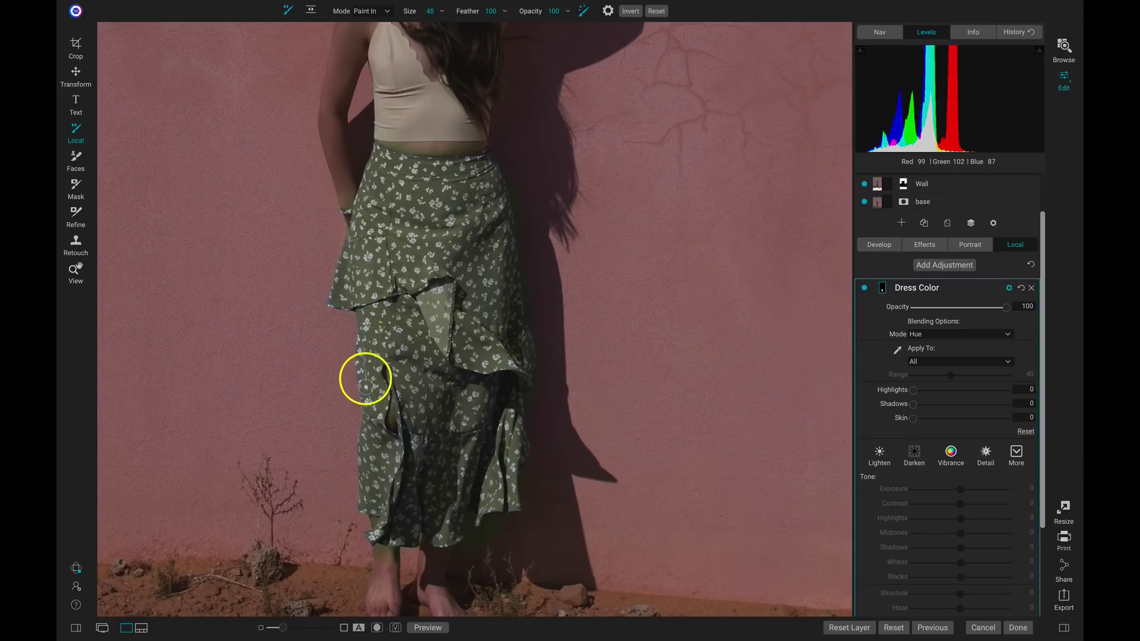
mouse_move(375, 397)
left_mouse_down()
mouse_move(364, 505)
mouse_move(356, 389)
mouse_move(323, 262)
mouse_move(338, 299)
mouse_move(329, 303)
mouse_move(341, 269)
mouse_move(386, 223)
left_mouse_up()
left_click_drag(364, 374, 367, 324)
left_click_drag(372, 412, 376, 415)
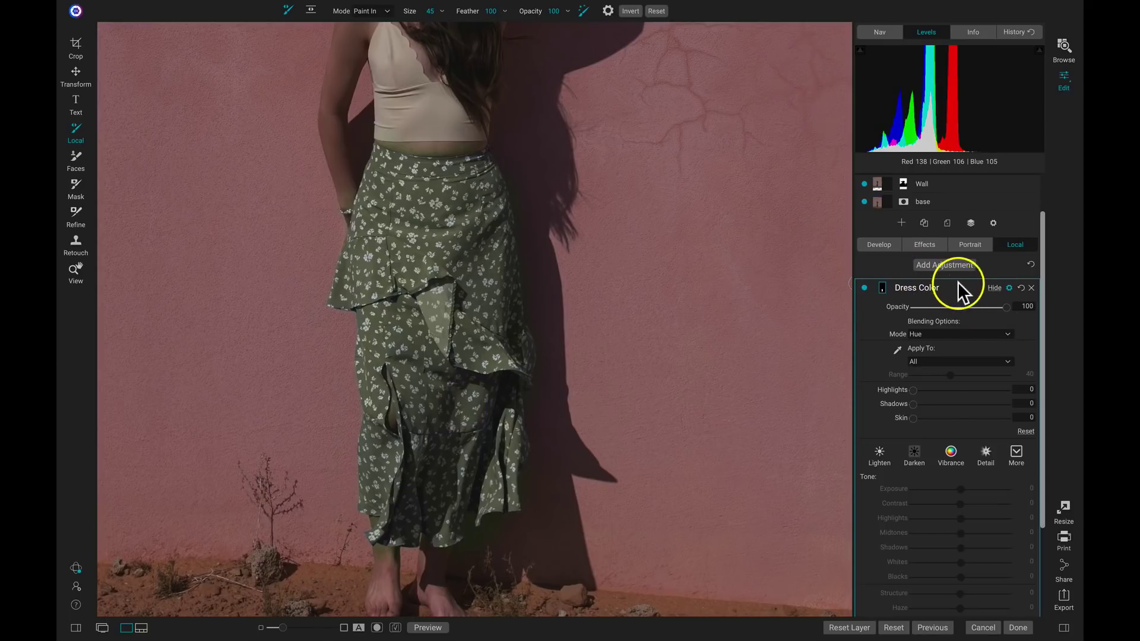
Step: Compare the skirt with and without the Dress Color adjustment, and view the whole photo
left_click(864, 288)
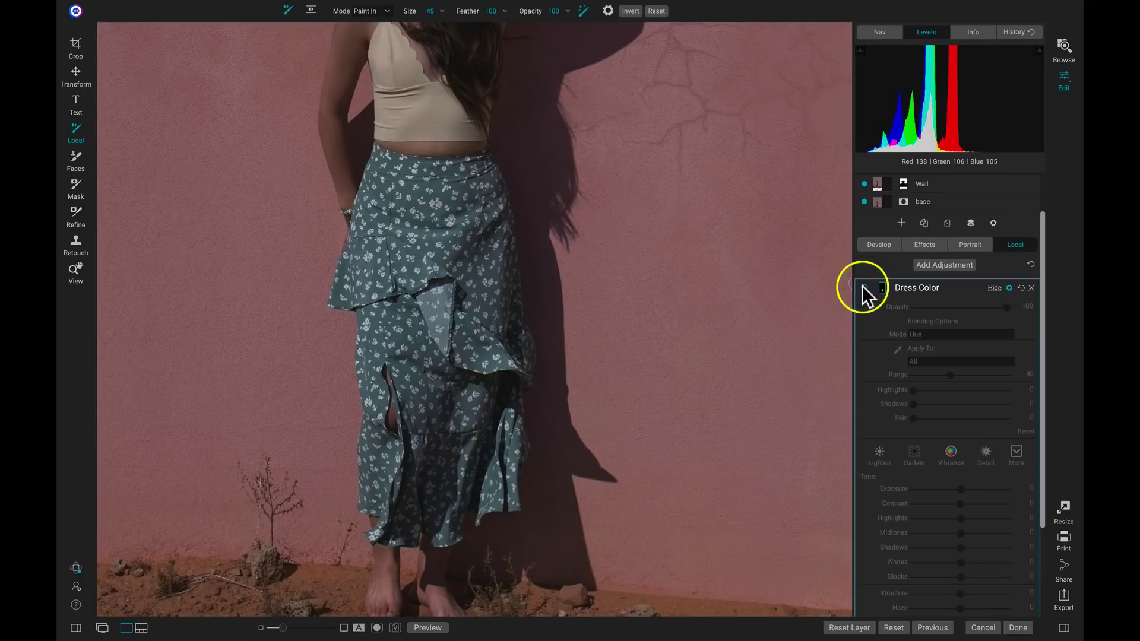
left_click(864, 288)
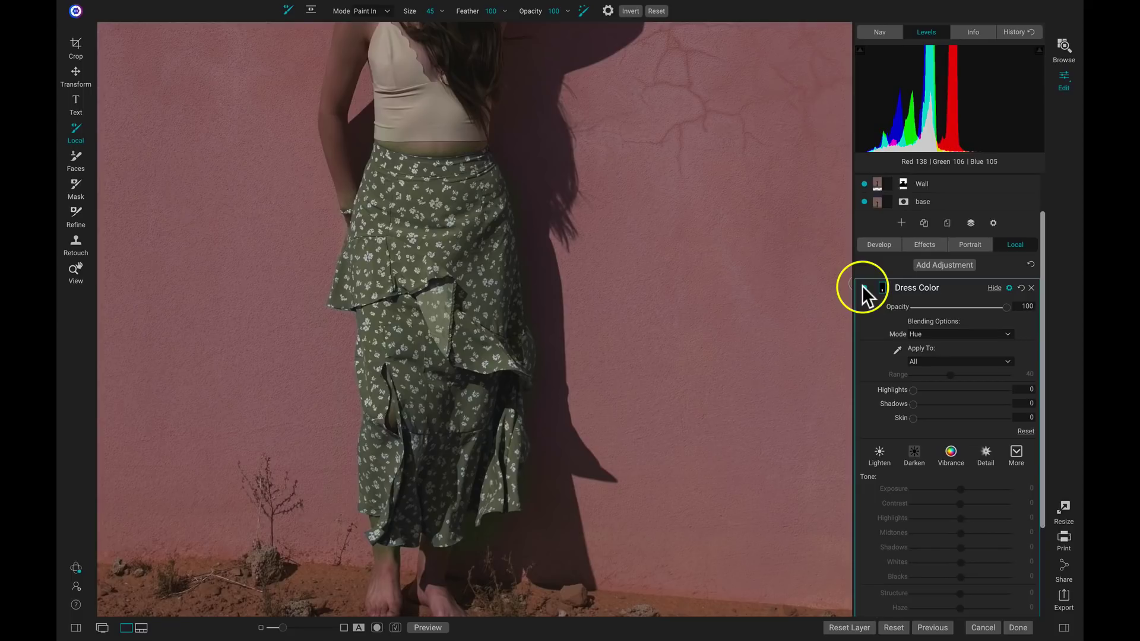
key("z")
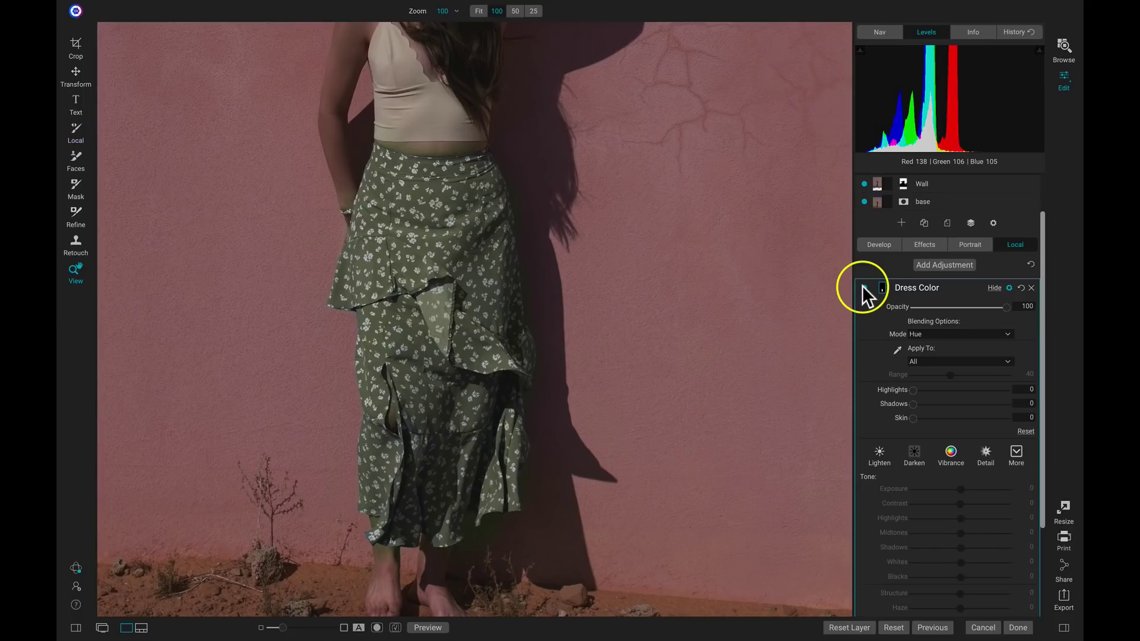
left_click(579, 321)
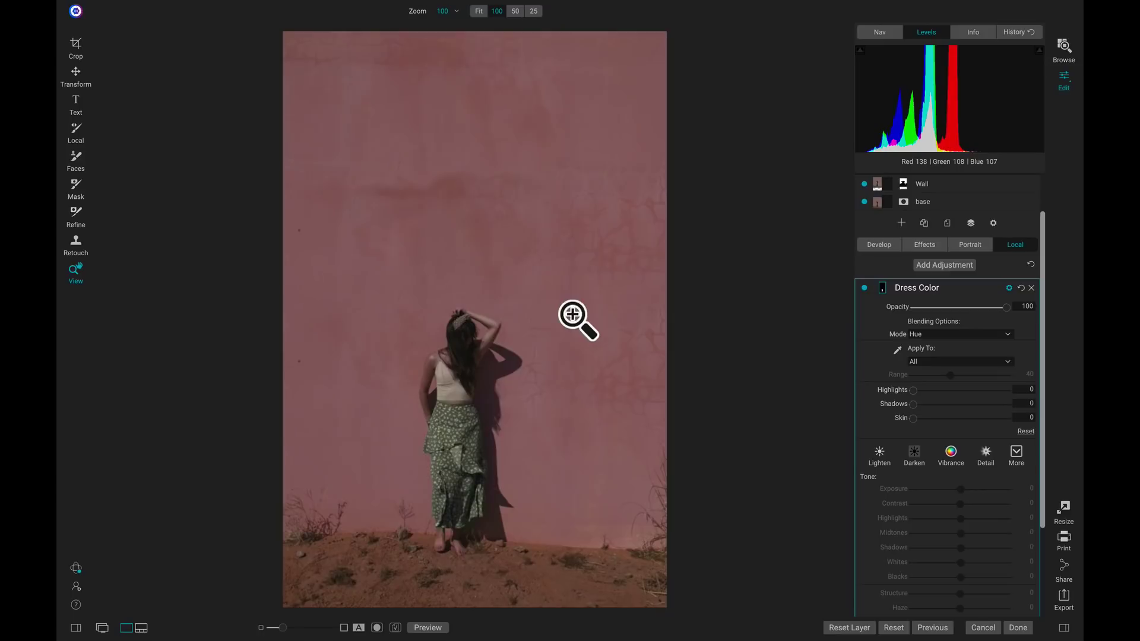
Step: Apply AI Auto tone to the Composite layer and compare it with the original
left_click(873, 244)
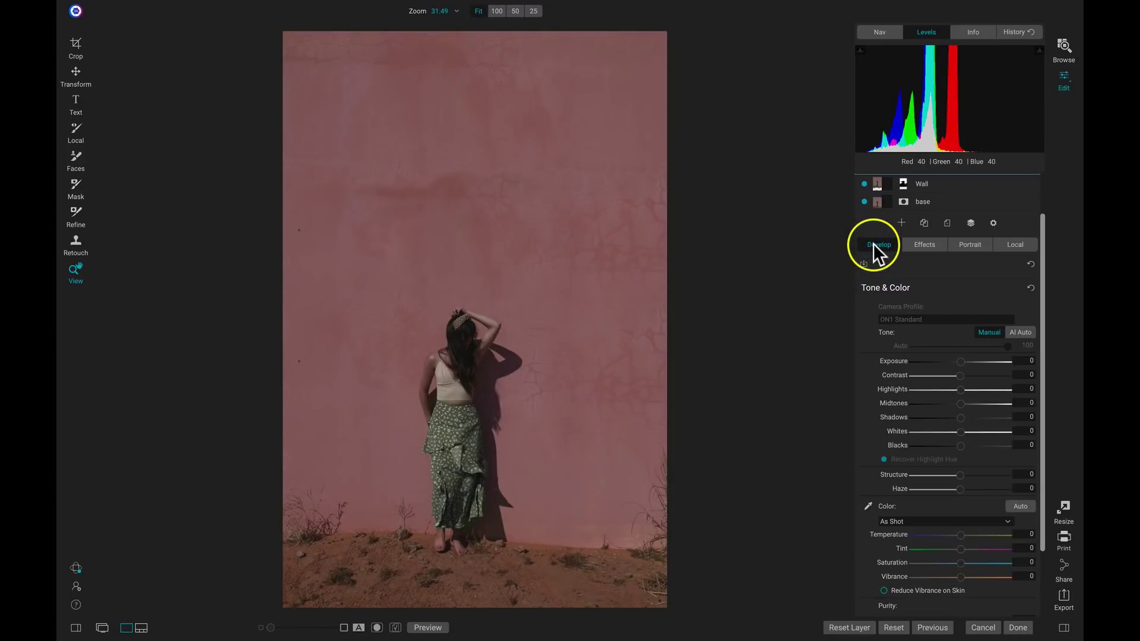
left_click(1021, 332)
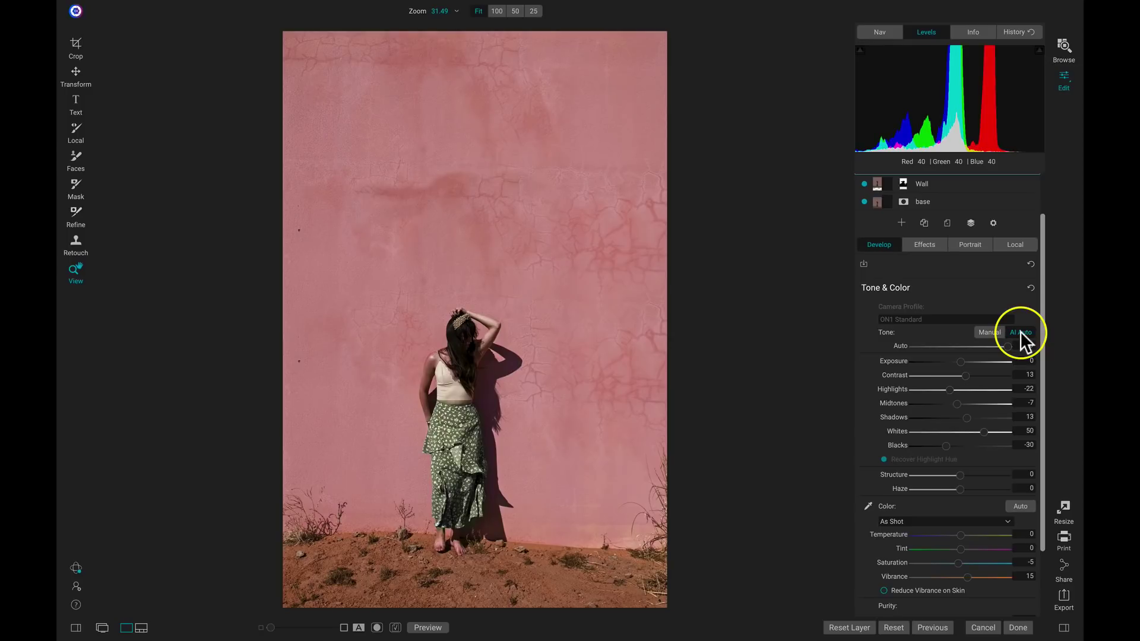
key("ctrl+p")
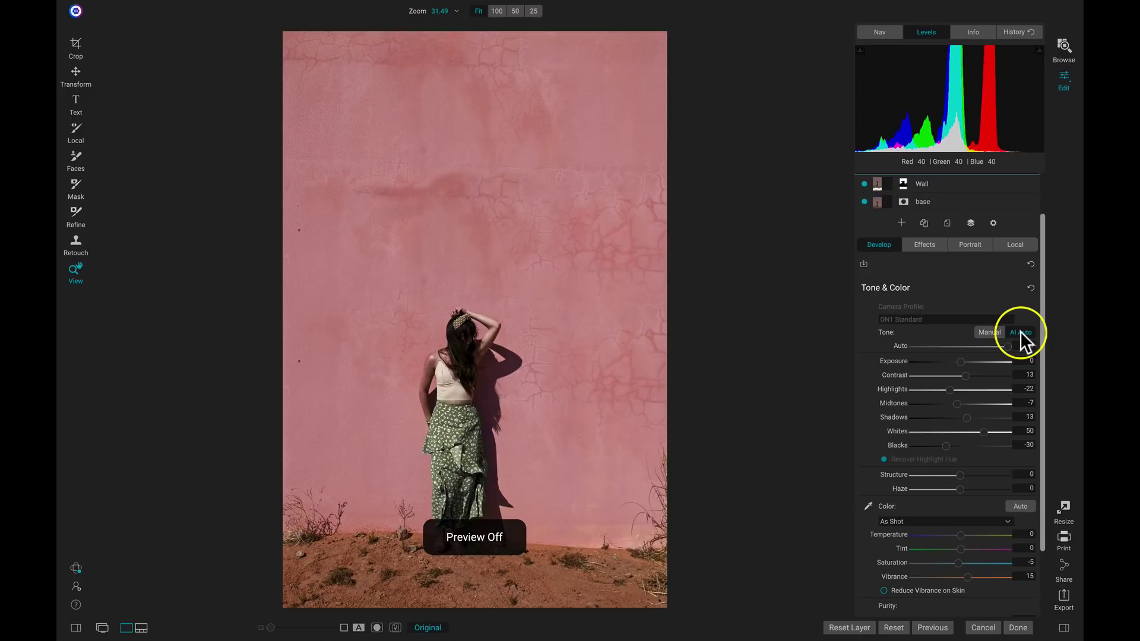
key("ctrl+p")
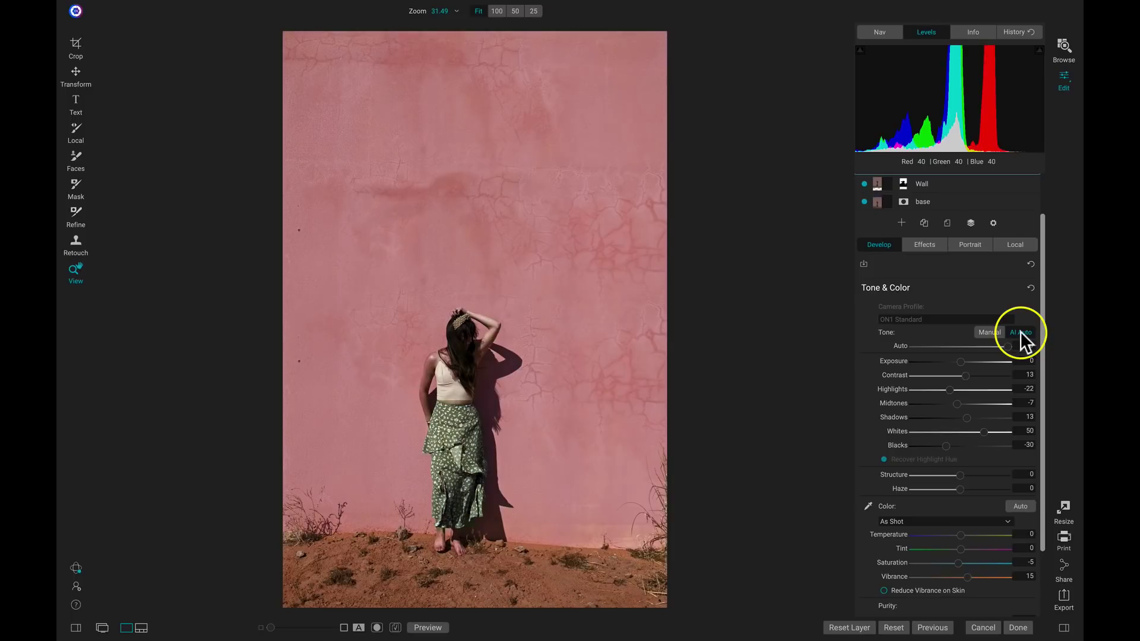
Step: Add a Textures filter to the Composite layer and compare the photo with and without it
left_click(932, 243)
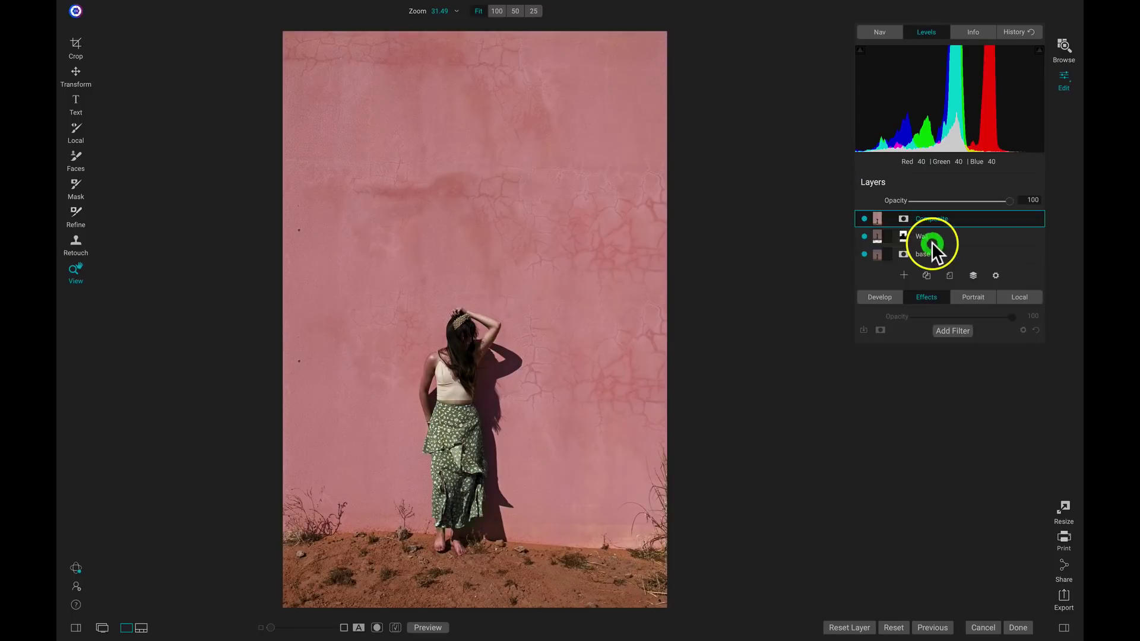
left_click(952, 330)
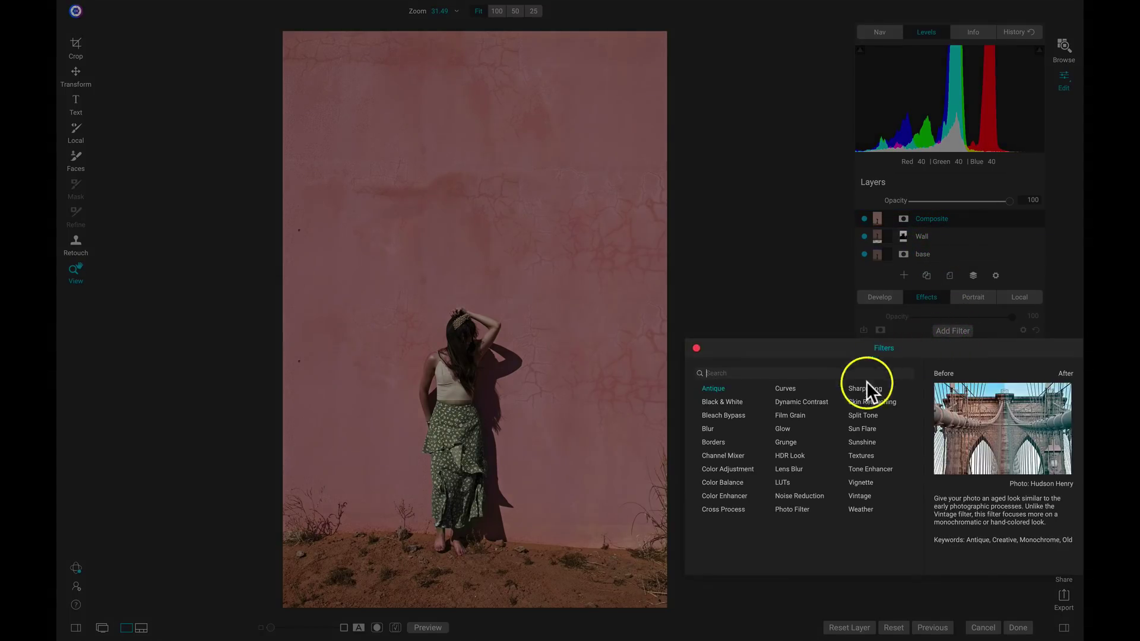
left_click(860, 455)
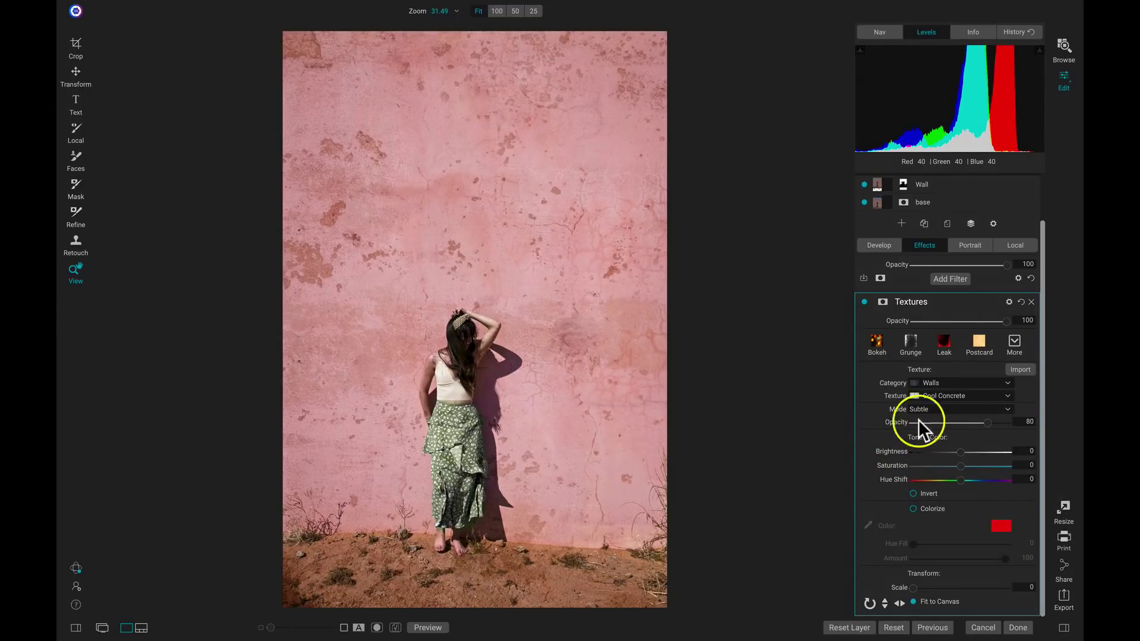
left_click(863, 301)
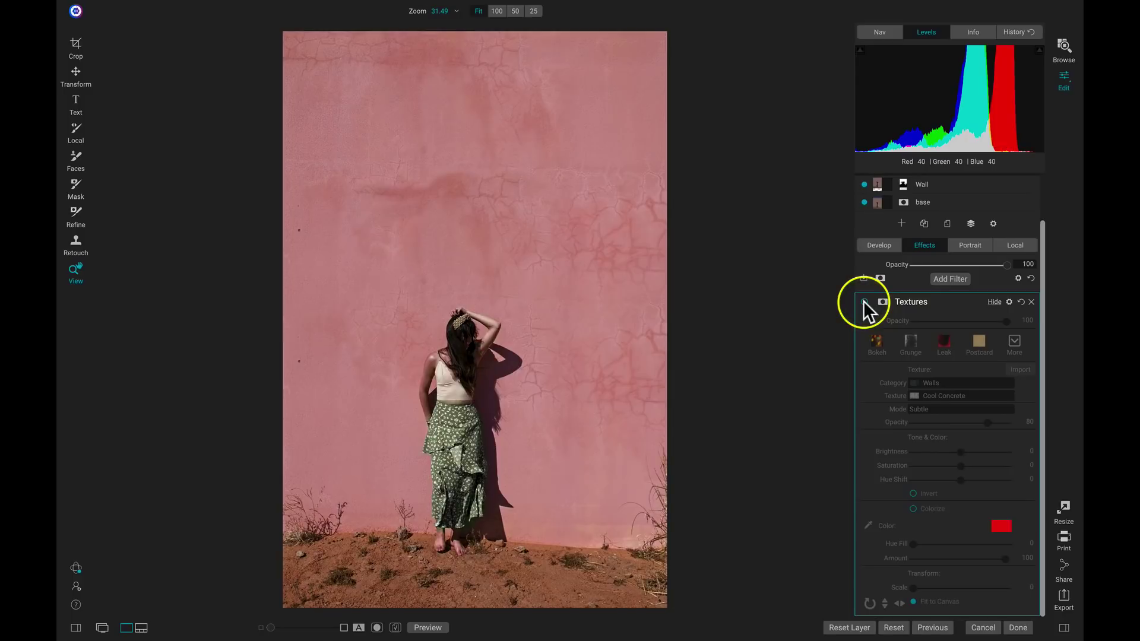
left_click(863, 301)
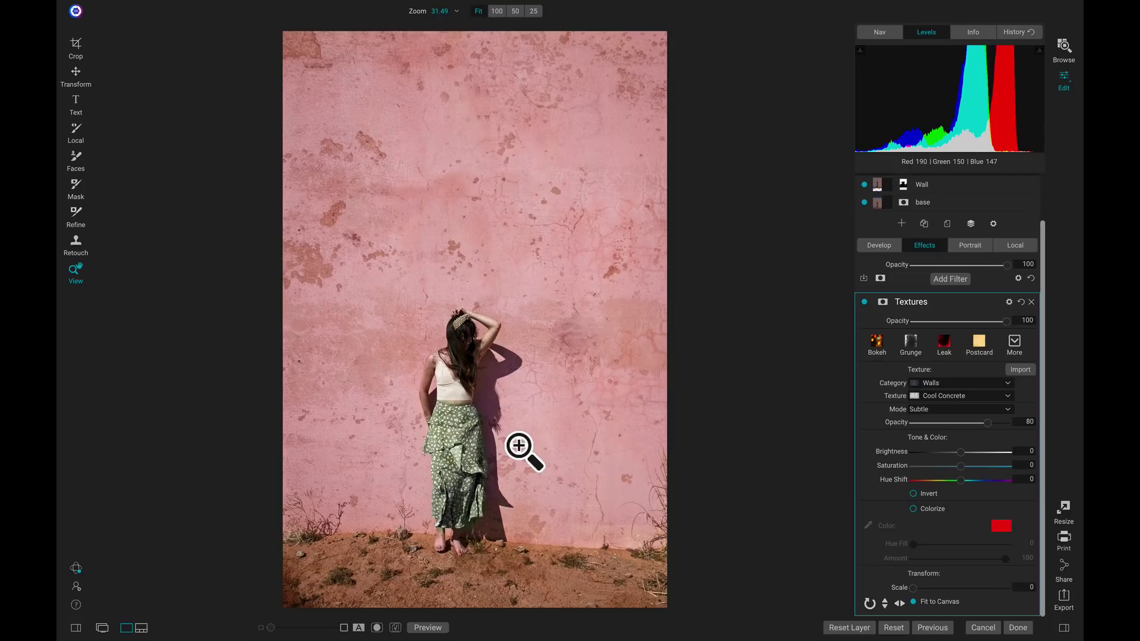
Step: Apply the Red Door preset to the Textures filter and set its mode to Replace
left_click(1014, 341)
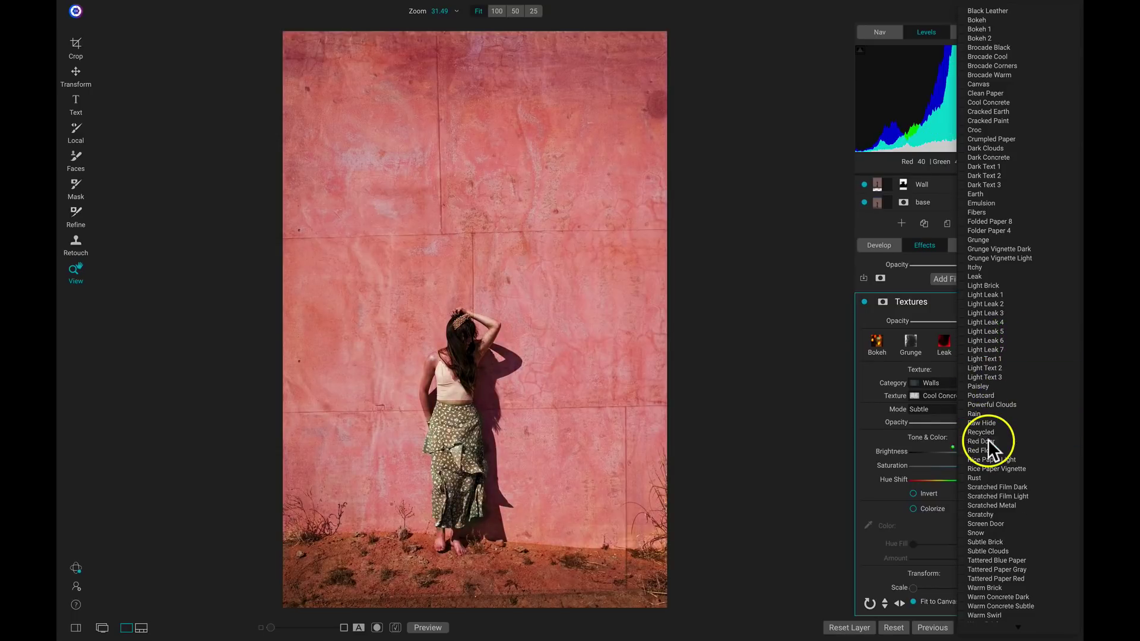
left_click(989, 441)
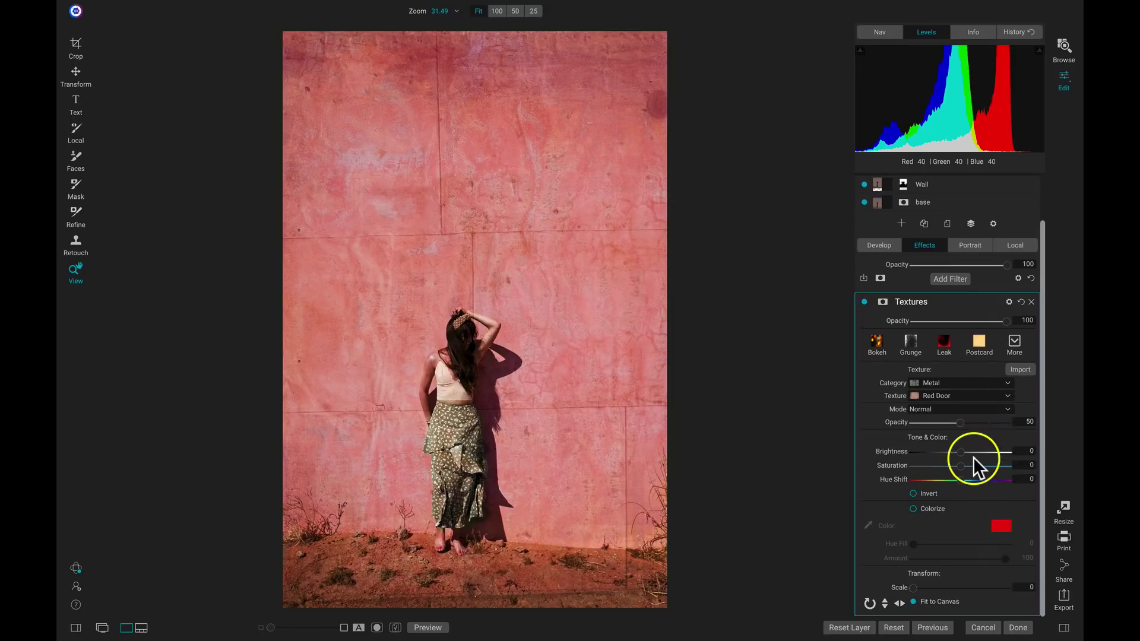
left_click(934, 408)
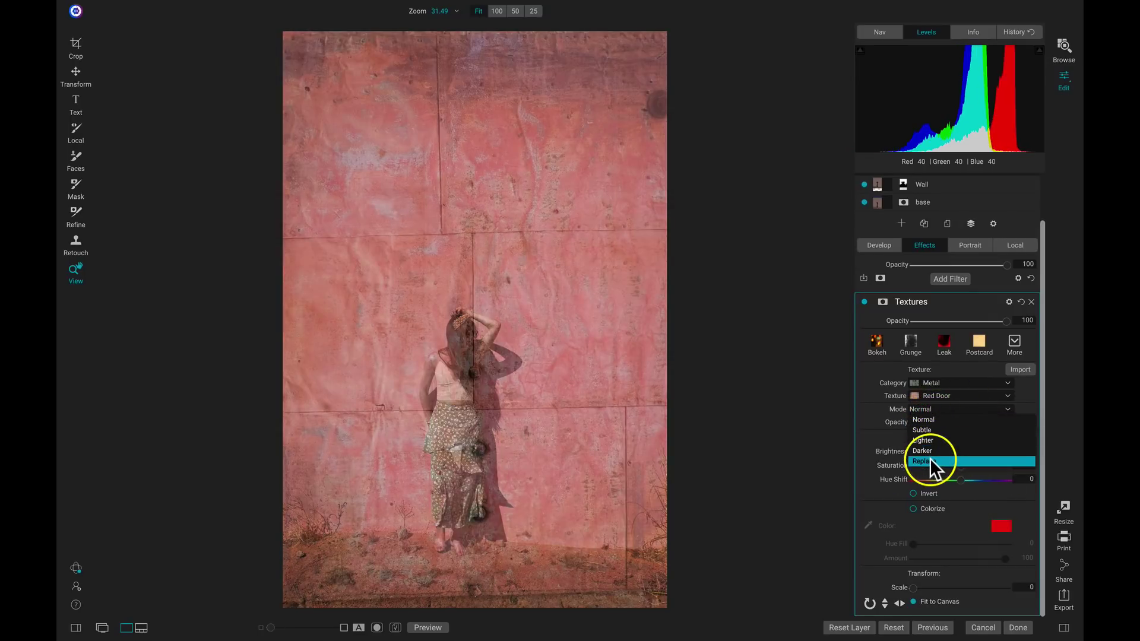
left_click(930, 460)
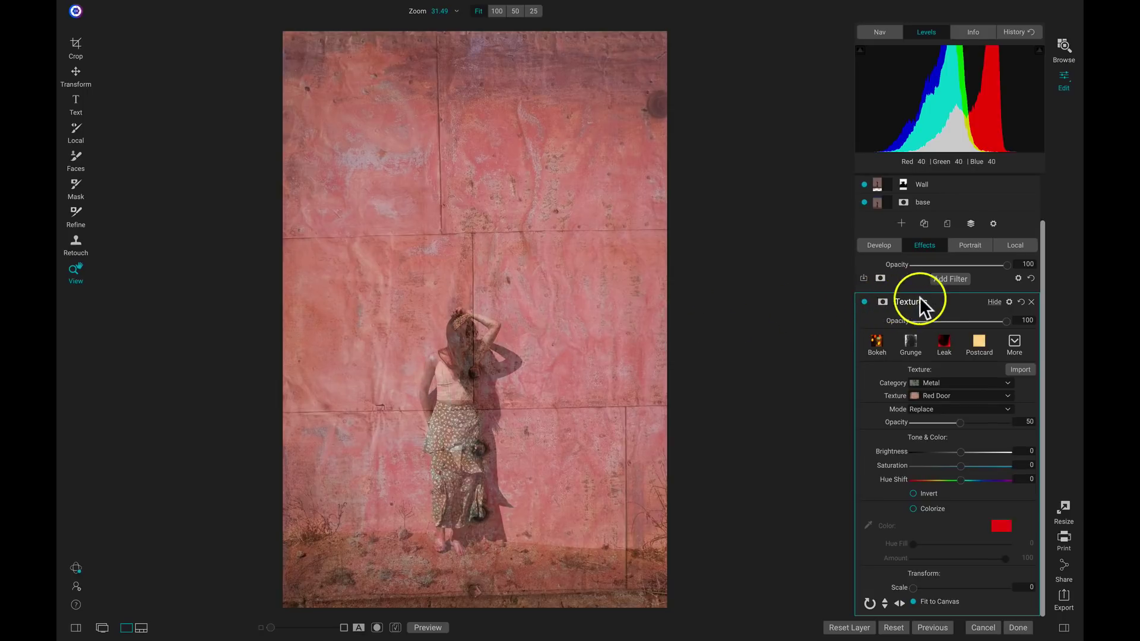
Step: Restrict the Textures filter's mask to the wall's pink with Color Range and show the mask in black and white
left_click(882, 303)
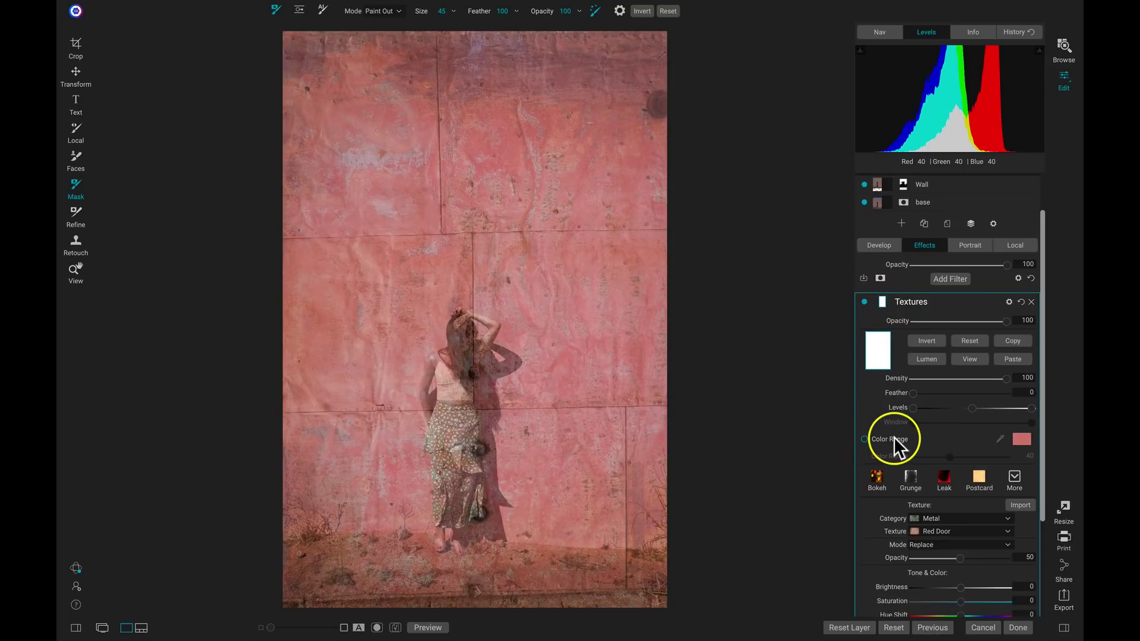
left_click(864, 439)
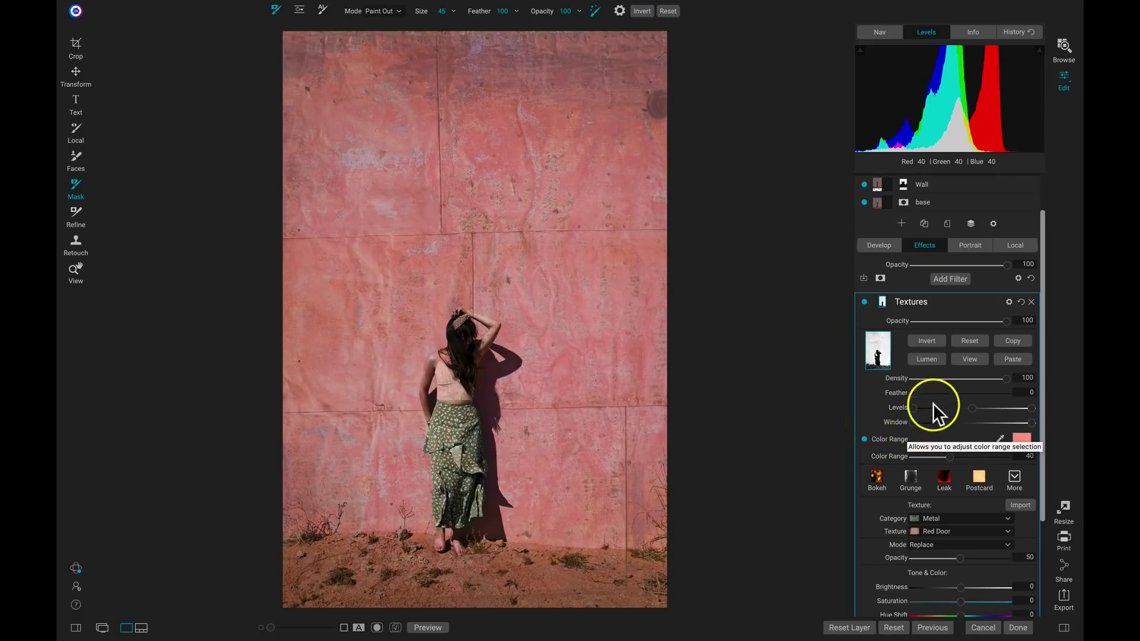
left_click(970, 360)
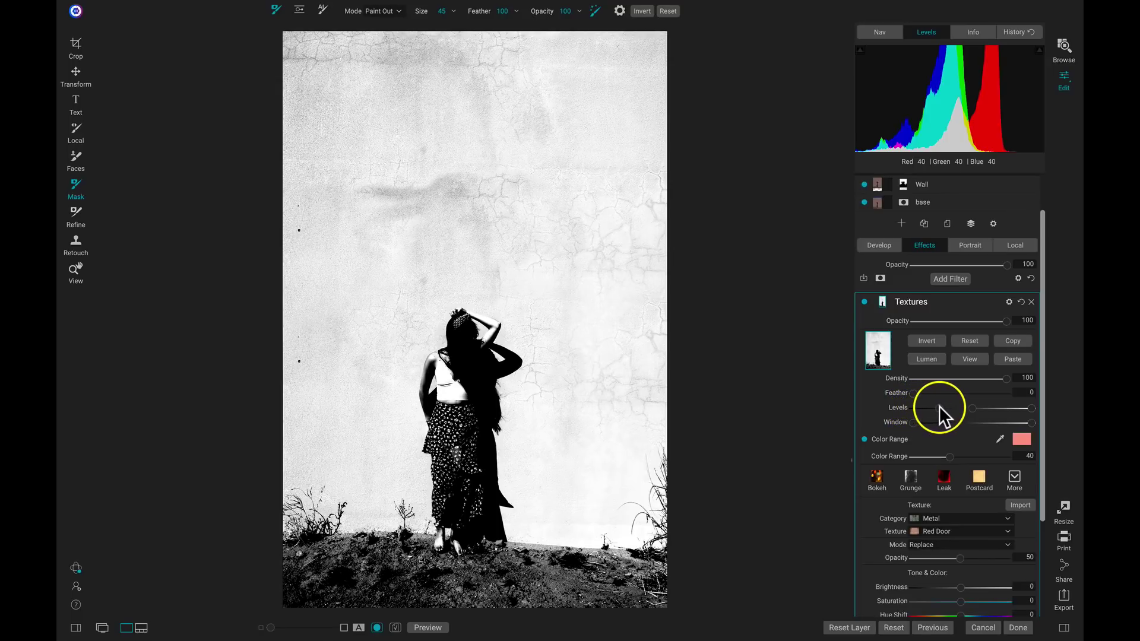
Step: Adjust the Textures mask levels to increase contrast, whitening the wall and blackening the woman and the ground
left_click_drag(945, 405, 973, 406)
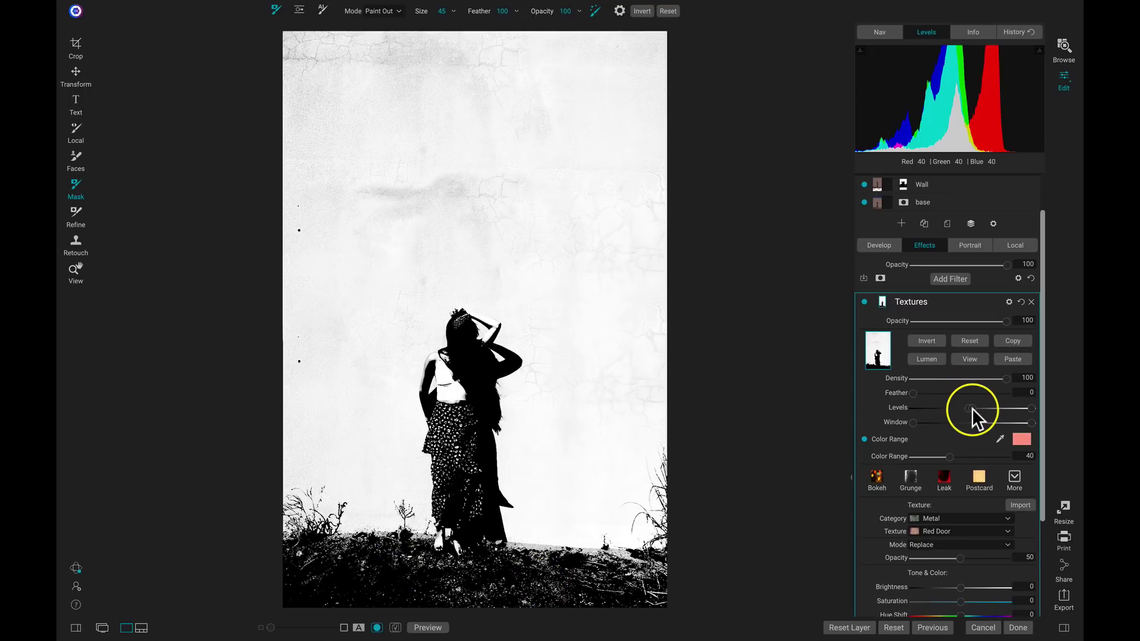
left_click_drag(971, 418, 989, 408)
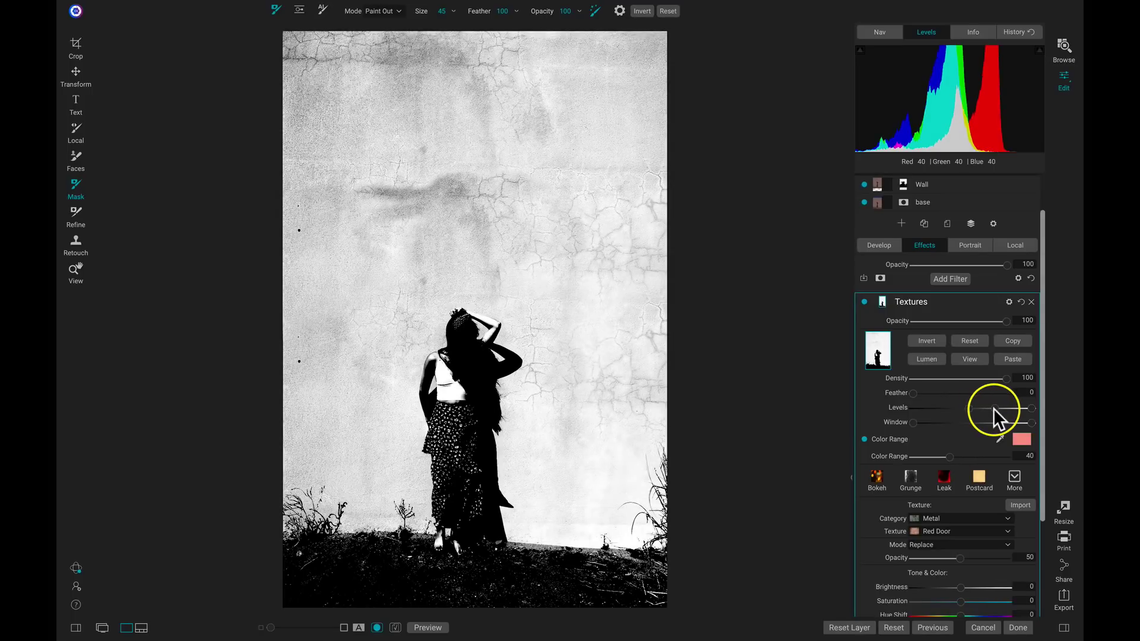
mouse_move(996, 408)
left_mouse_down()
mouse_move(972, 407)
mouse_move(1026, 413)
mouse_move(984, 406)
left_mouse_up()
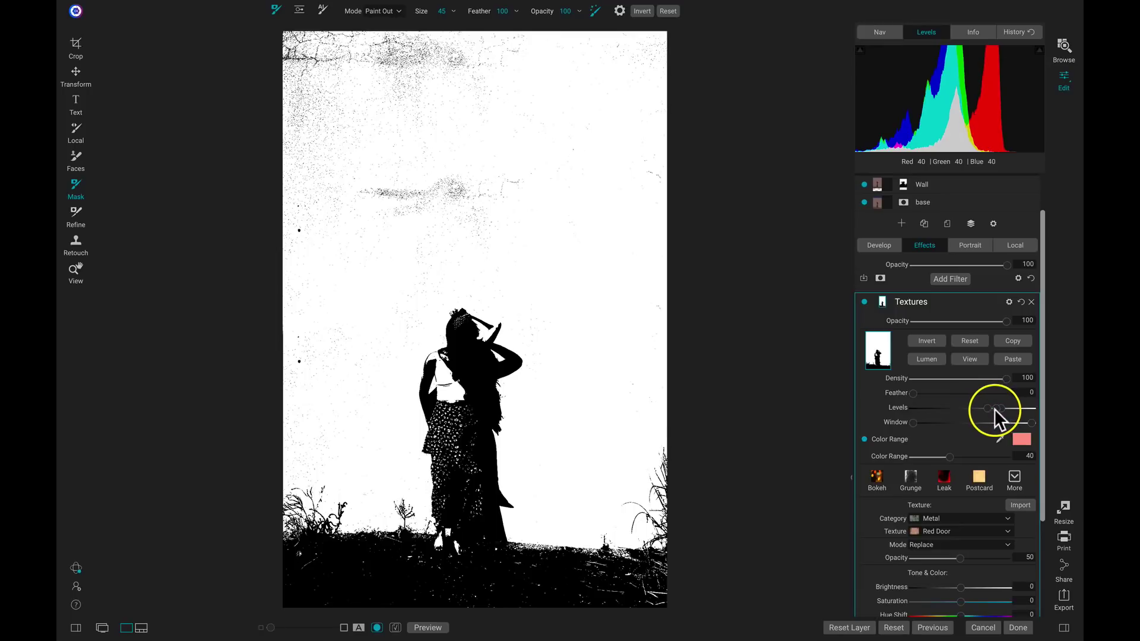
left_click_drag(992, 410, 988, 410)
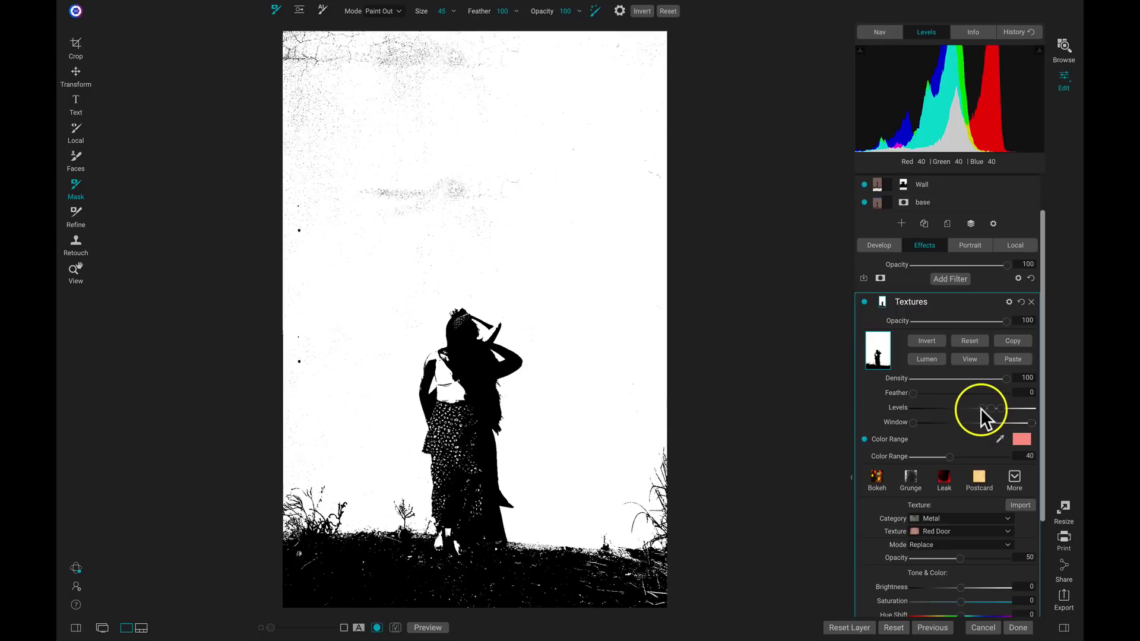
mouse_move(978, 408)
left_mouse_down()
mouse_move(991, 408)
mouse_move(979, 410)
left_mouse_up()
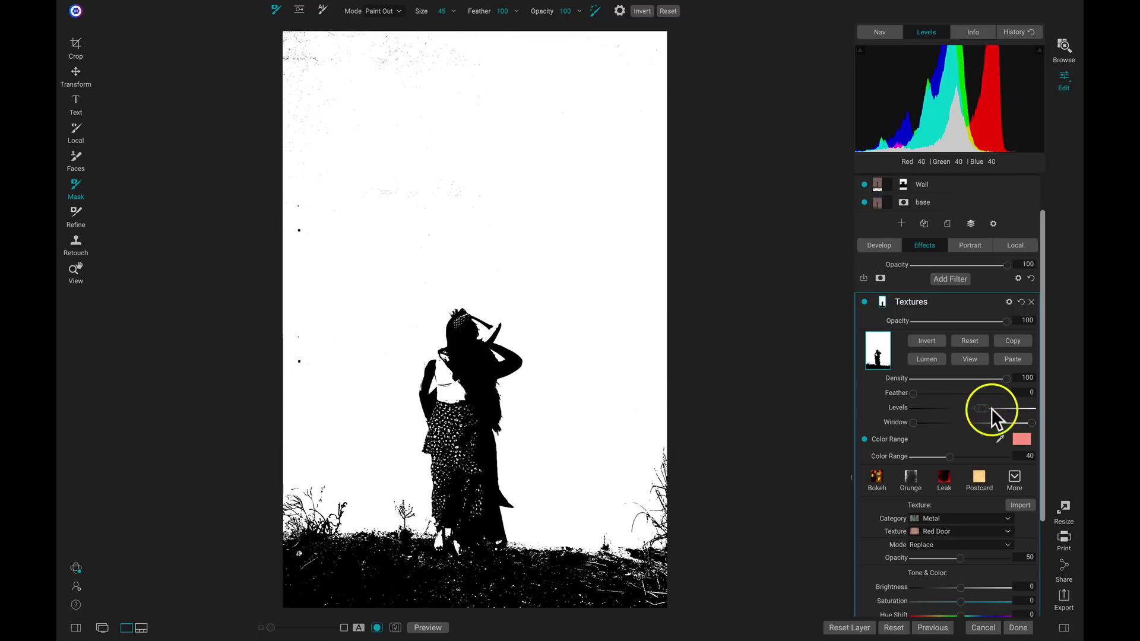
mouse_move(998, 407)
left_mouse_down()
mouse_move(982, 407)
mouse_move(999, 408)
left_mouse_up()
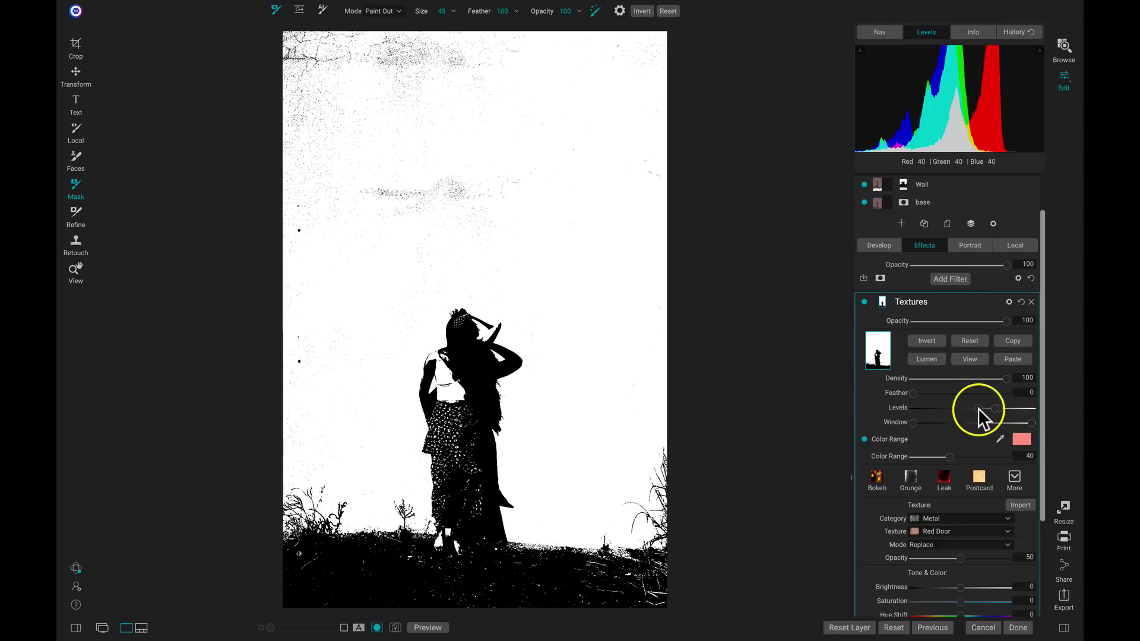
Step: Fine-tune the Textures mask levels and paint the white specks on the ground out of the mask with a size 700 brush
left_click_drag(978, 408, 982, 408)
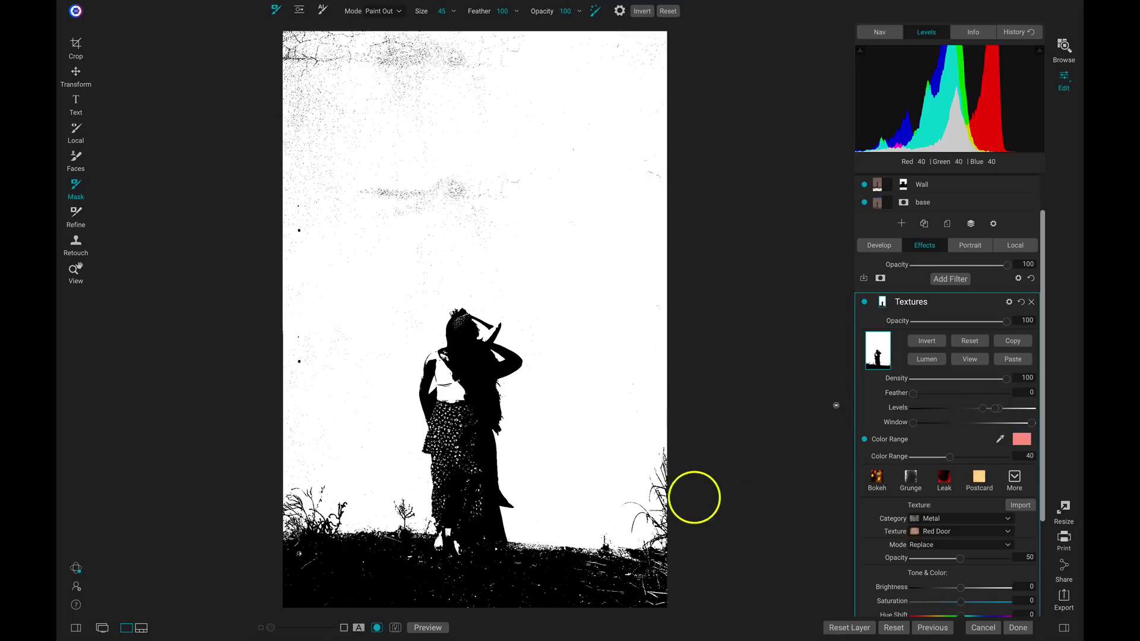
key("z")
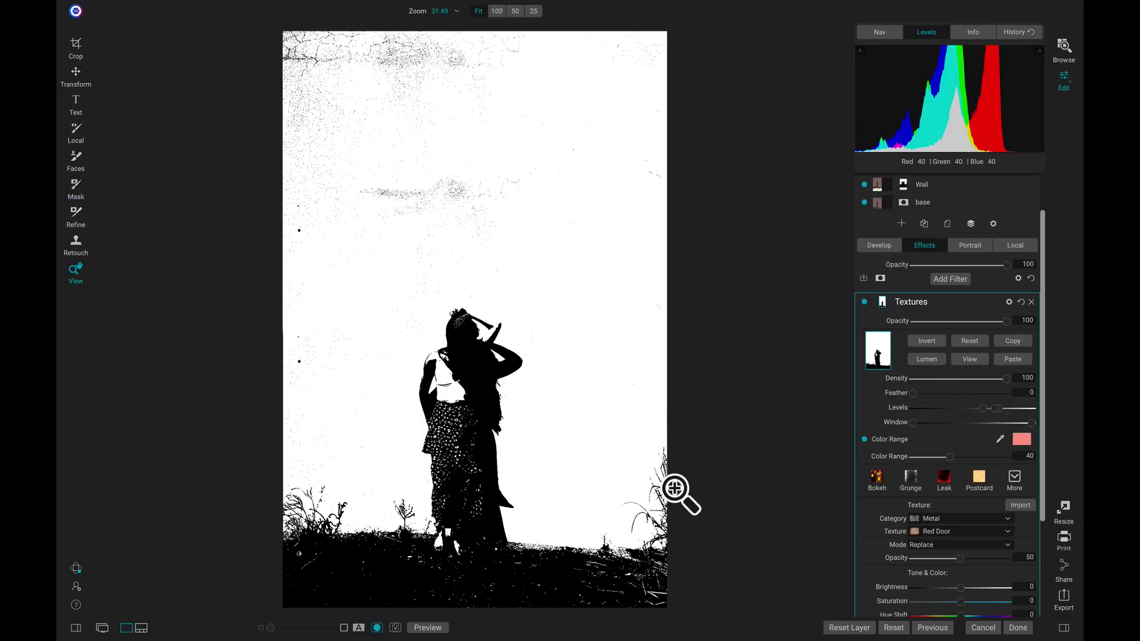
left_click(512, 573)
left_click_drag(509, 554, 266, 444)
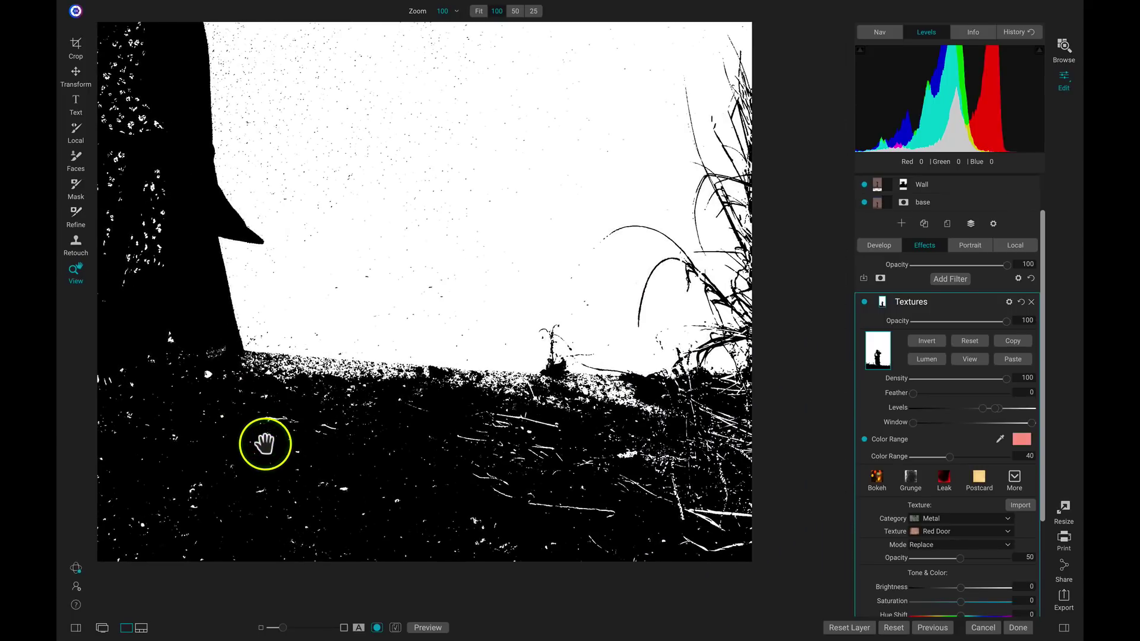
key("b")
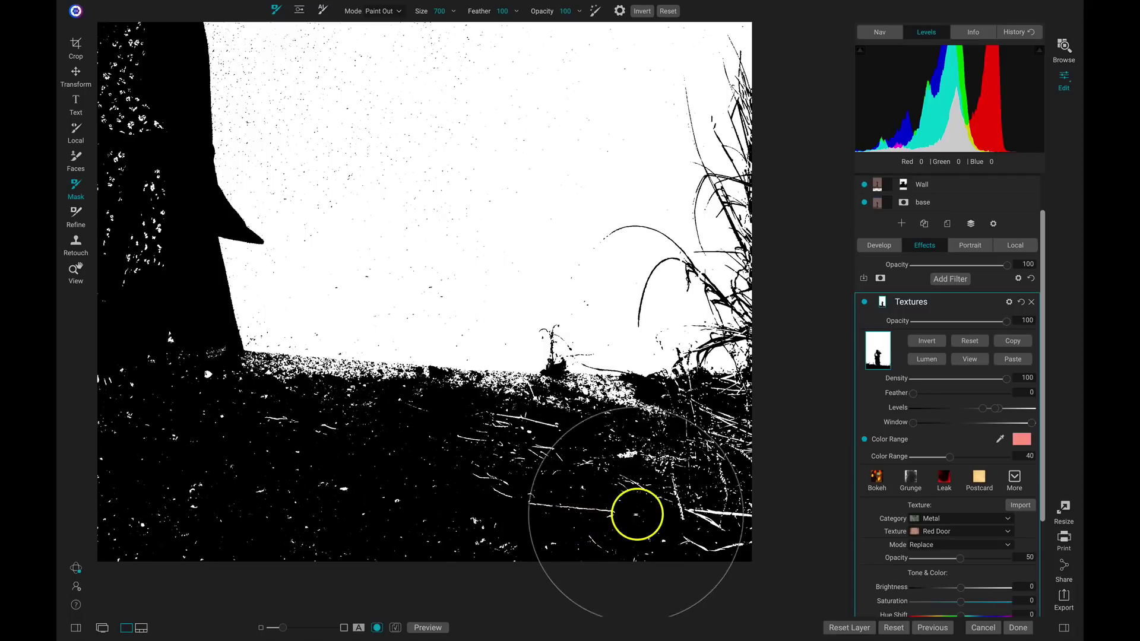
mouse_move(636, 514)
left_mouse_down()
mouse_move(698, 515)
mouse_move(708, 505)
mouse_move(504, 491)
mouse_move(721, 501)
mouse_move(450, 473)
mouse_move(240, 474)
mouse_move(282, 511)
mouse_move(451, 479)
left_mouse_up()
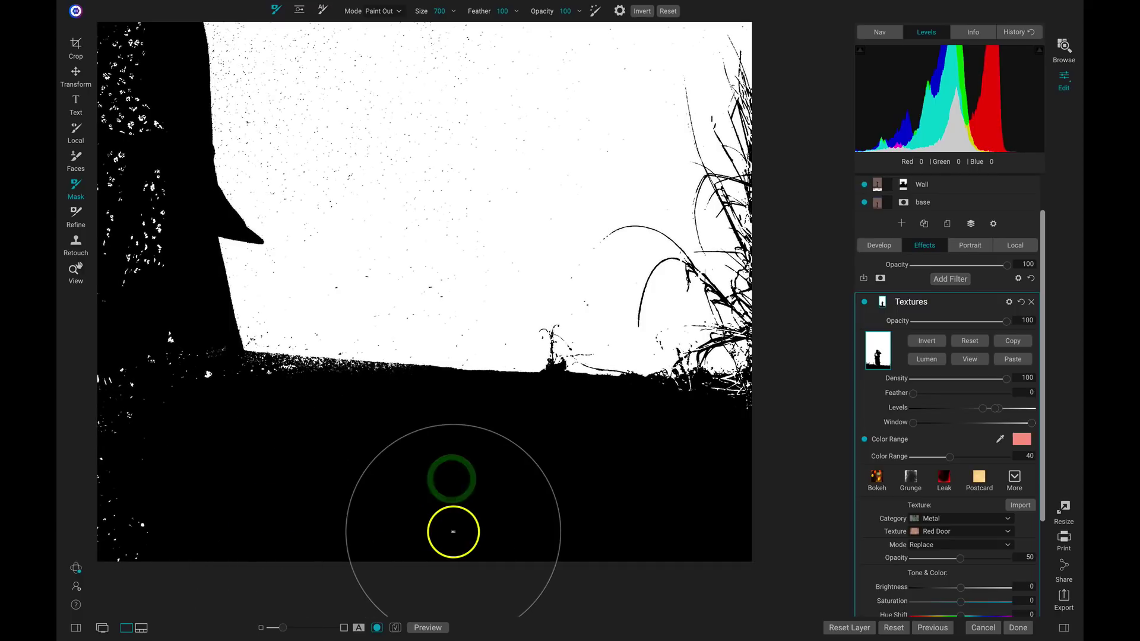
left_click_drag(454, 531, 728, 454)
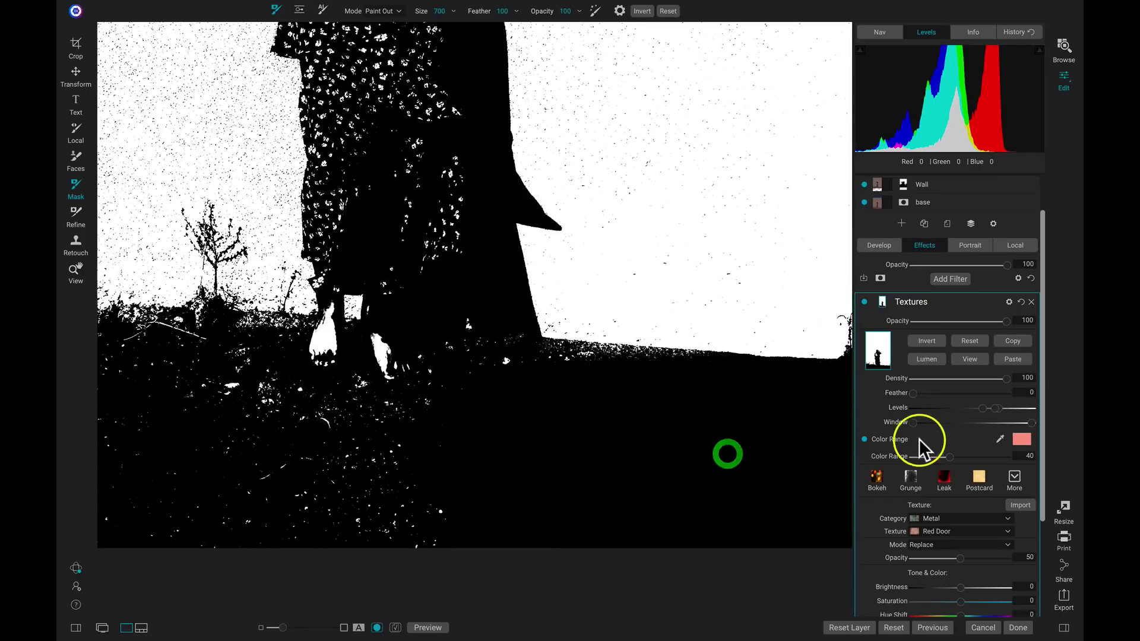
left_click_drag(519, 437, 778, 428)
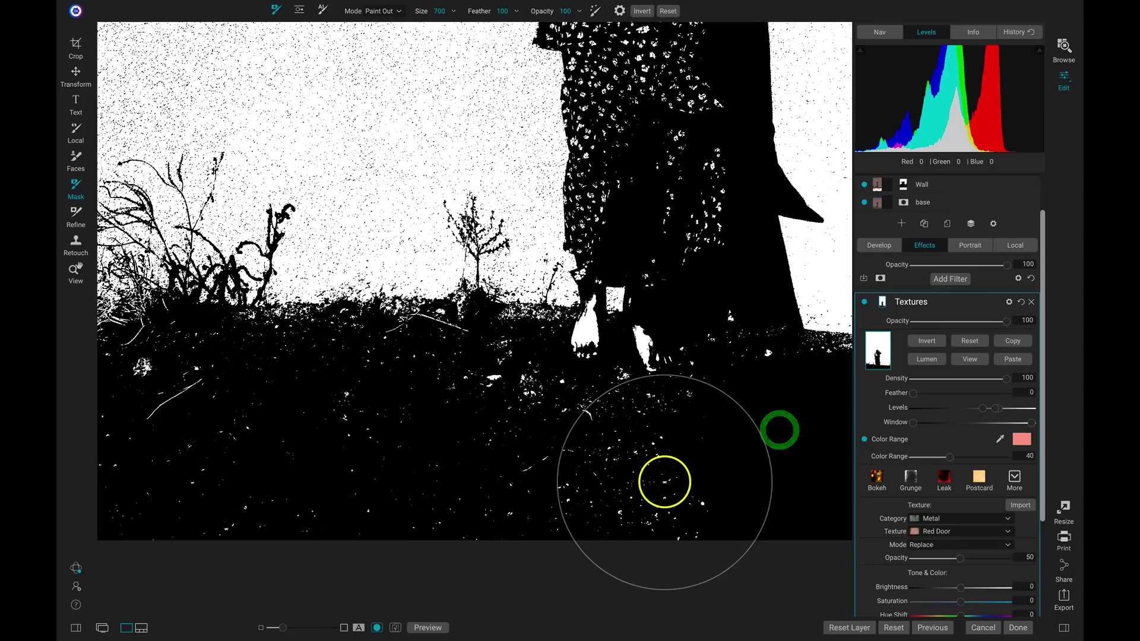
mouse_move(709, 449)
left_mouse_down()
mouse_move(566, 447)
mouse_move(91, 493)
mouse_move(103, 472)
mouse_move(208, 461)
mouse_move(450, 461)
mouse_move(634, 479)
mouse_move(341, 444)
mouse_move(133, 446)
mouse_move(577, 491)
left_mouse_up()
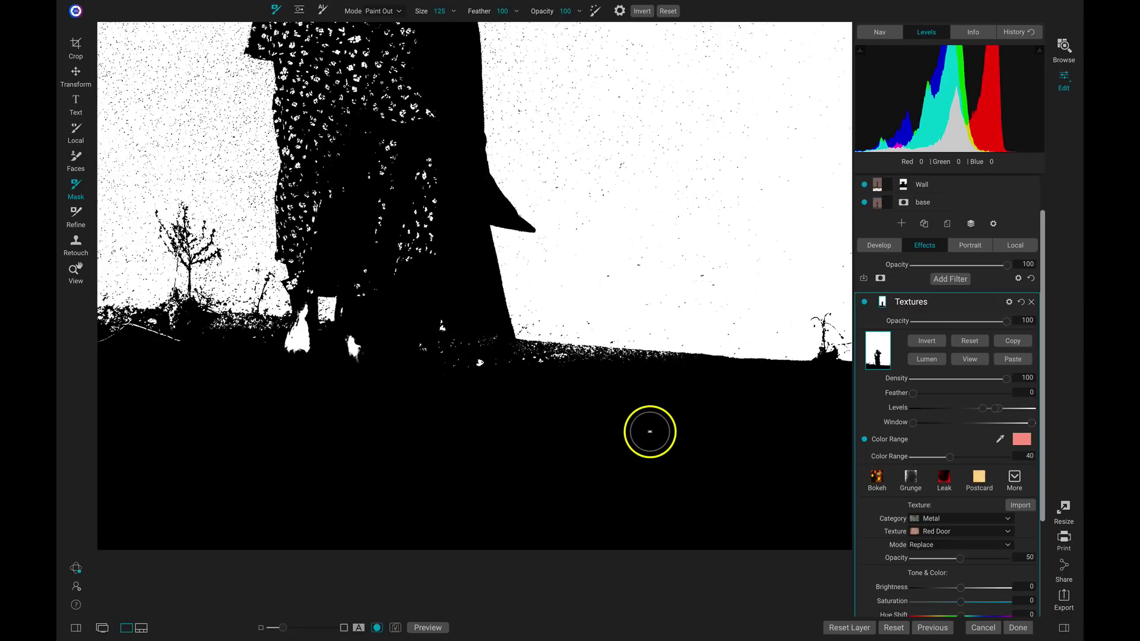
Step: Paint out the remaining mask specks along the wall's base, the feet and the ground's edge with a size 125 brush
mouse_move(669, 373)
left_mouse_down()
mouse_move(524, 364)
mouse_move(545, 377)
left_mouse_up()
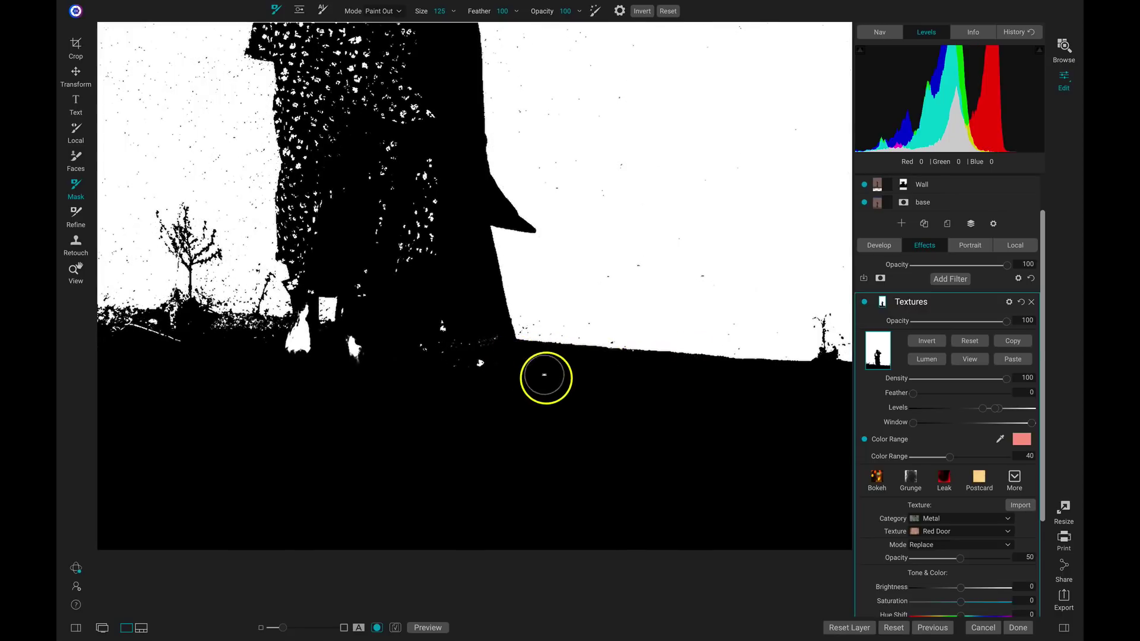
mouse_move(344, 420)
left_mouse_down()
mouse_move(557, 433)
mouse_move(644, 453)
left_mouse_up()
mouse_move(598, 369)
left_mouse_down()
mouse_move(723, 397)
mouse_move(712, 412)
mouse_move(494, 380)
mouse_move(523, 373)
mouse_move(589, 382)
mouse_move(275, 375)
left_mouse_up()
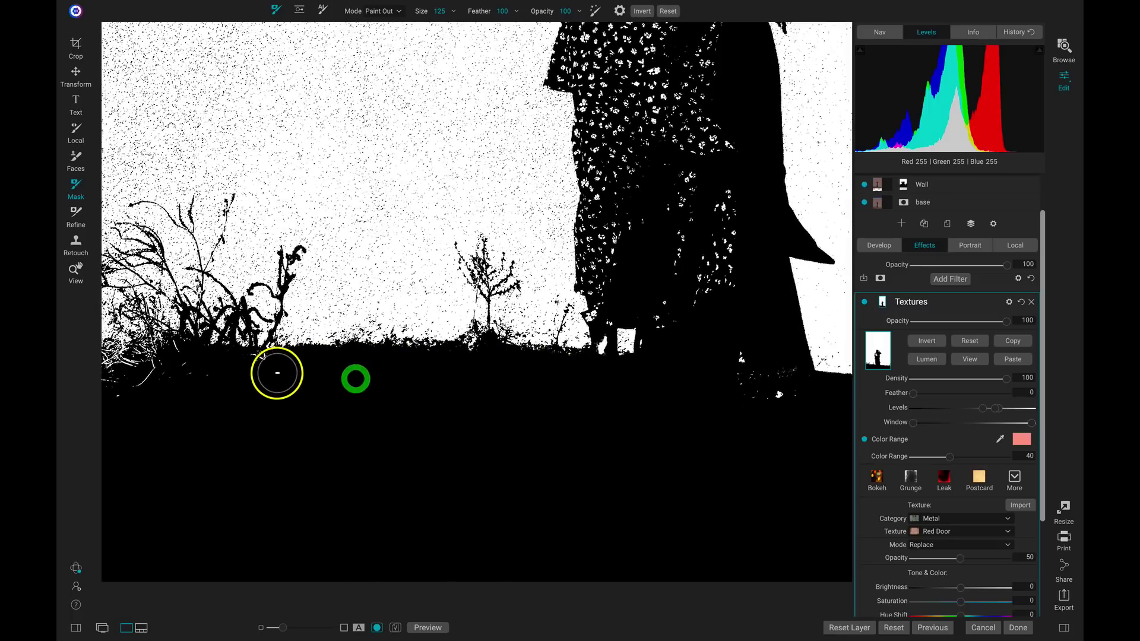
left_click_drag(354, 380, 625, 395)
mouse_move(552, 389)
left_mouse_down()
mouse_move(469, 402)
mouse_move(394, 382)
mouse_move(564, 397)
mouse_move(552, 387)
mouse_move(417, 392)
mouse_move(387, 411)
left_mouse_up()
left_click_drag(711, 478, 381, 515)
left_click_drag(636, 499, 396, 502)
mouse_move(441, 443)
left_mouse_down()
mouse_move(466, 426)
mouse_move(459, 445)
mouse_move(453, 405)
mouse_move(449, 456)
mouse_move(422, 447)
mouse_move(446, 490)
mouse_move(410, 497)
left_mouse_up()
left_click_drag(483, 445, 576, 527)
mouse_move(497, 310)
left_mouse_down()
mouse_move(560, 453)
mouse_move(449, 308)
left_mouse_up()
Step: Paint the woman's skirt and ankles out of the Textures mask, reducing the brush size to 70 for the edges
key("space")
left_click(448, 308)
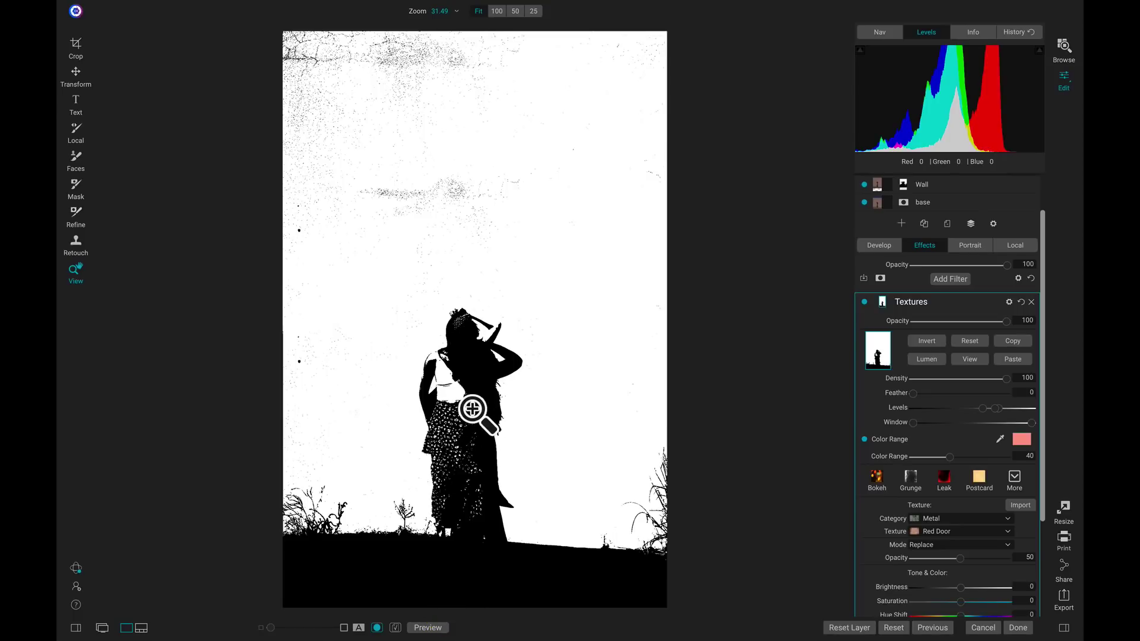
left_click(476, 440)
key("b")
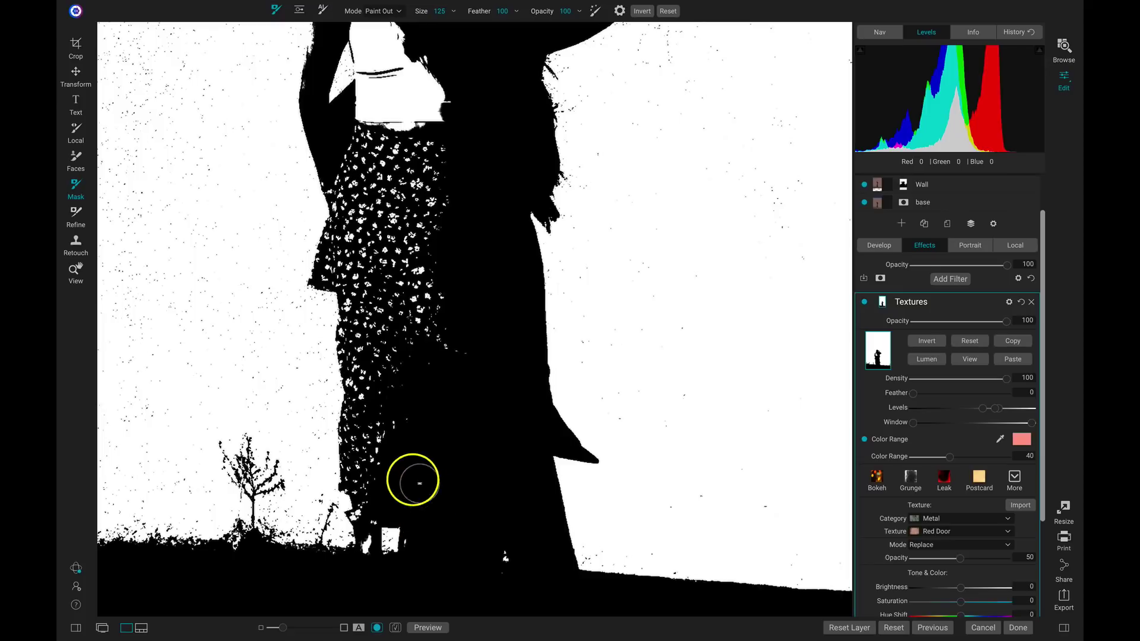
mouse_move(429, 321)
left_mouse_down()
mouse_move(381, 380)
mouse_move(395, 275)
mouse_move(426, 197)
mouse_move(418, 291)
mouse_move(431, 234)
mouse_move(442, 159)
mouse_move(420, 157)
mouse_move(368, 286)
mouse_move(365, 480)
mouse_move(356, 263)
mouse_move(387, 155)
mouse_move(367, 146)
mouse_move(348, 202)
mouse_move(366, 164)
mouse_move(360, 235)
mouse_move(335, 269)
mouse_move(350, 222)
mouse_move(343, 173)
mouse_move(358, 216)
mouse_move(346, 265)
left_mouse_up()
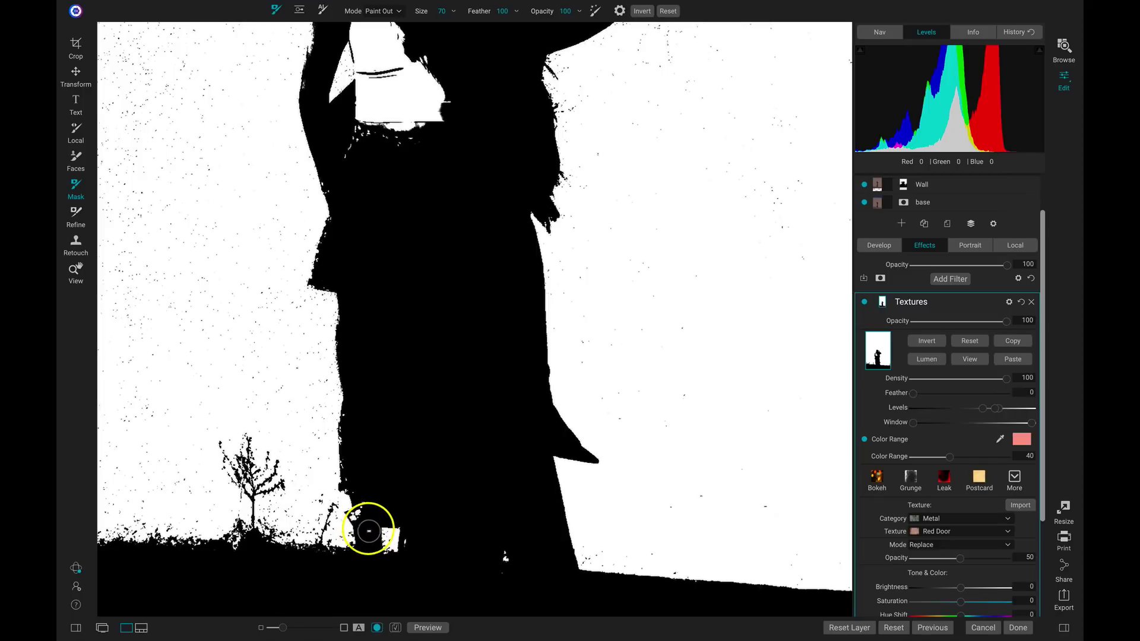
left_click(372, 451)
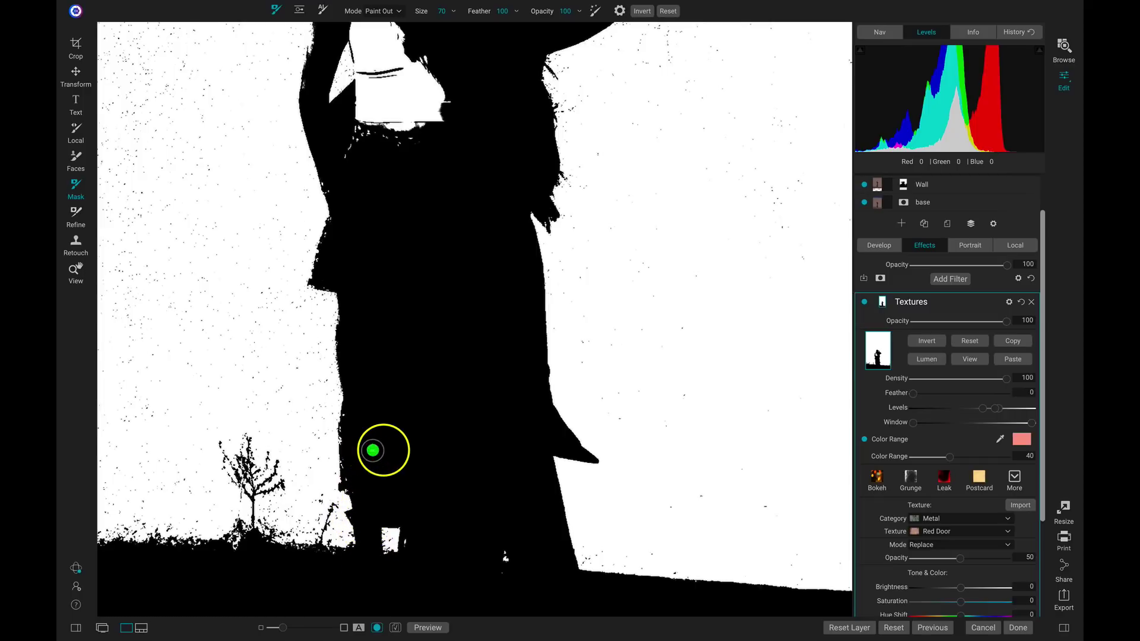
Step: Paint the woman's top, shoulder, arm and hair band out of the Textures mask with the size 70 brush
key("space")
left_click_drag(486, 403, 464, 631)
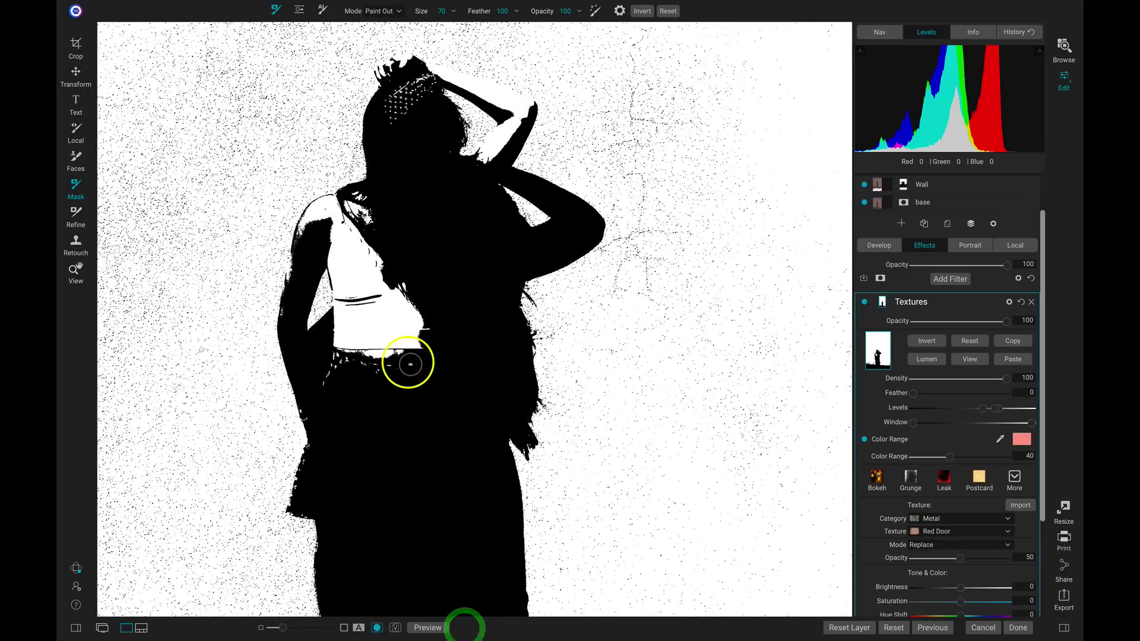
mouse_move(401, 376)
left_mouse_down()
mouse_move(403, 275)
mouse_move(432, 343)
mouse_move(416, 294)
mouse_move(414, 324)
mouse_move(416, 312)
mouse_move(363, 357)
mouse_move(388, 293)
mouse_move(389, 363)
mouse_move(376, 319)
mouse_move(327, 366)
mouse_move(387, 255)
mouse_move(357, 212)
left_mouse_up()
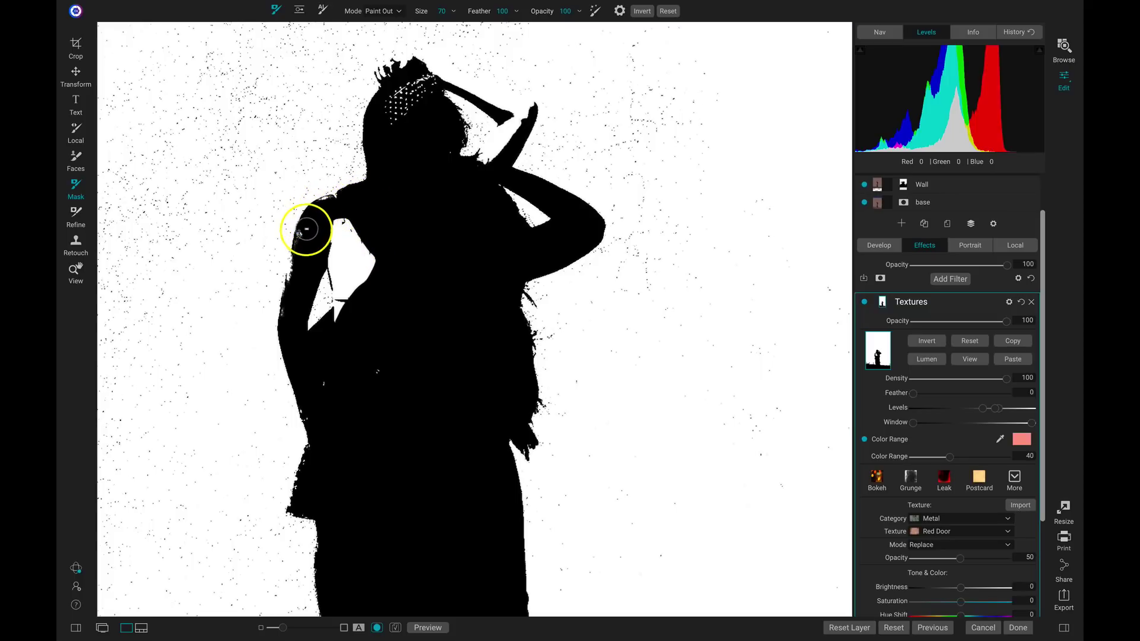
mouse_move(313, 231)
left_mouse_down()
mouse_move(325, 203)
mouse_move(354, 219)
mouse_move(369, 285)
mouse_move(337, 333)
mouse_move(357, 241)
mouse_move(339, 224)
mouse_move(342, 320)
mouse_move(341, 265)
mouse_move(351, 254)
mouse_move(383, 266)
left_mouse_up()
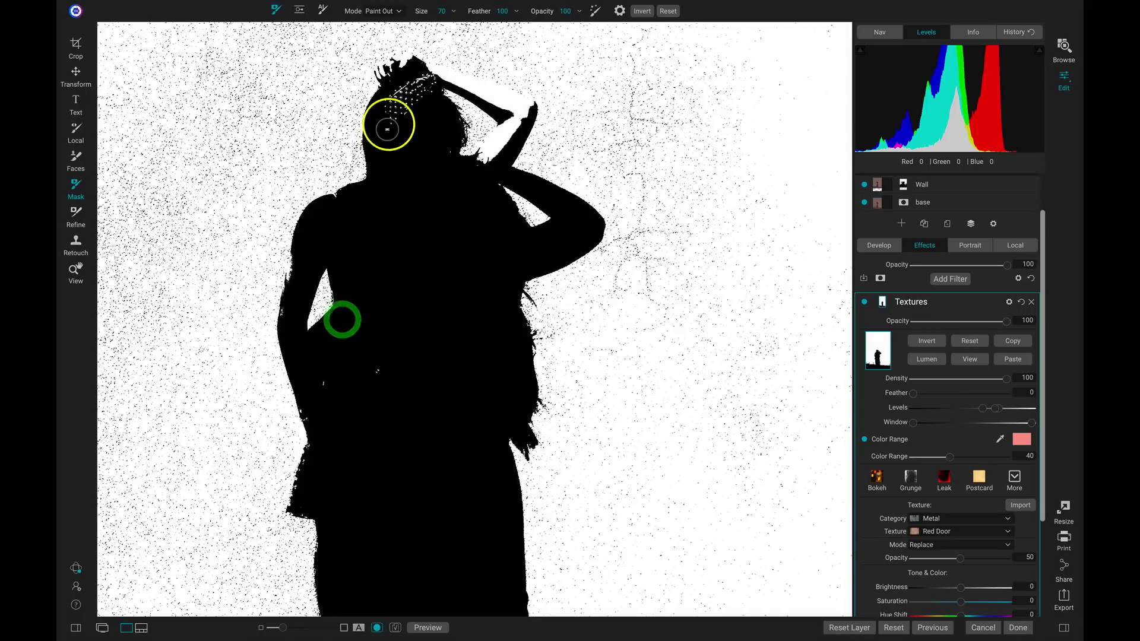
mouse_move(386, 117)
left_mouse_down()
mouse_move(410, 85)
mouse_move(382, 111)
mouse_move(423, 84)
mouse_move(431, 95)
mouse_move(421, 81)
mouse_move(432, 83)
mouse_move(479, 183)
left_mouse_up()
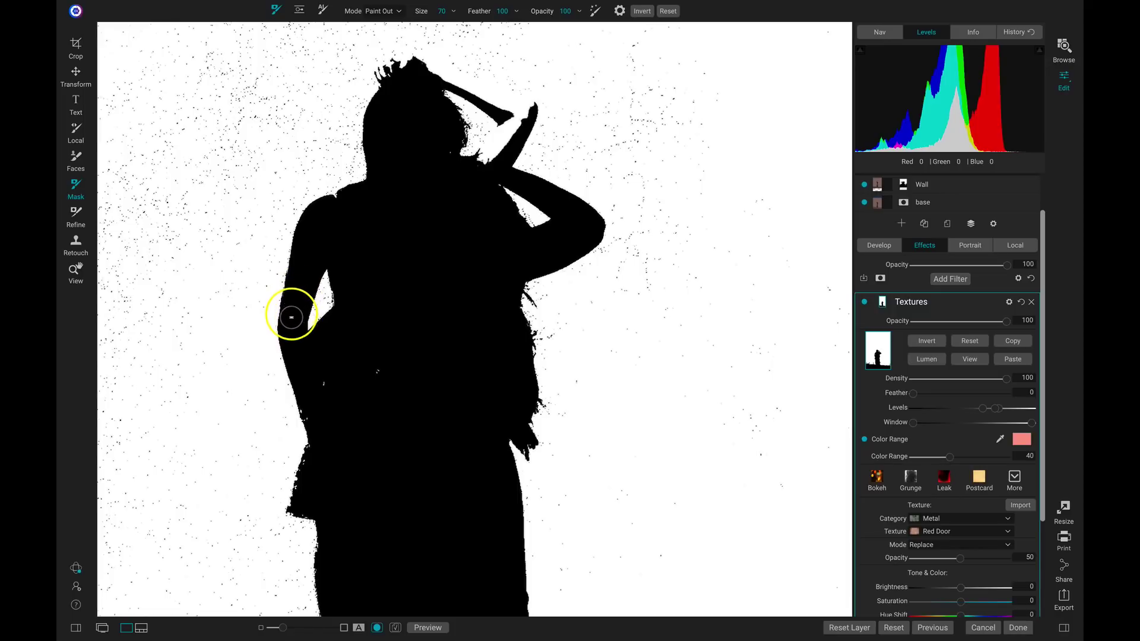
left_click(300, 266)
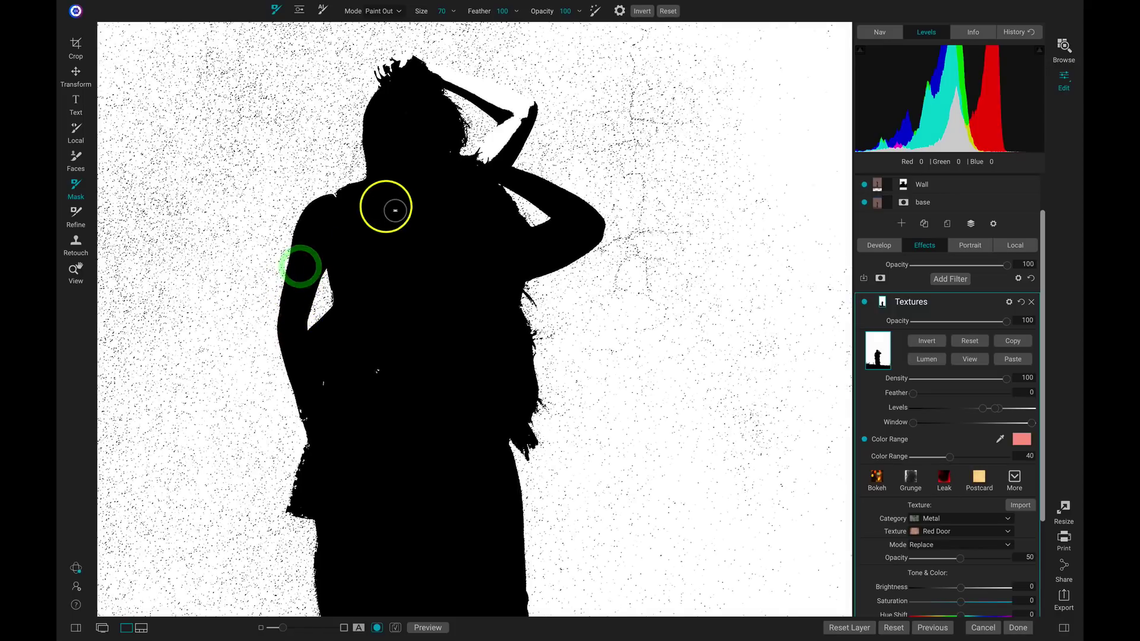
left_click(340, 203)
left_click(339, 204)
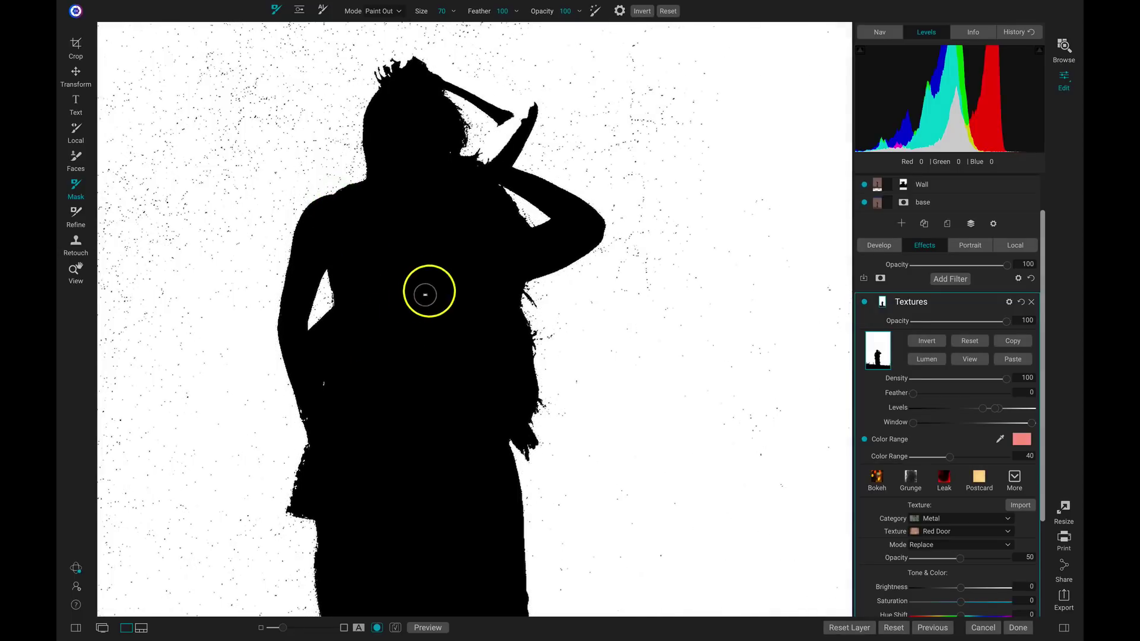
left_click(323, 386)
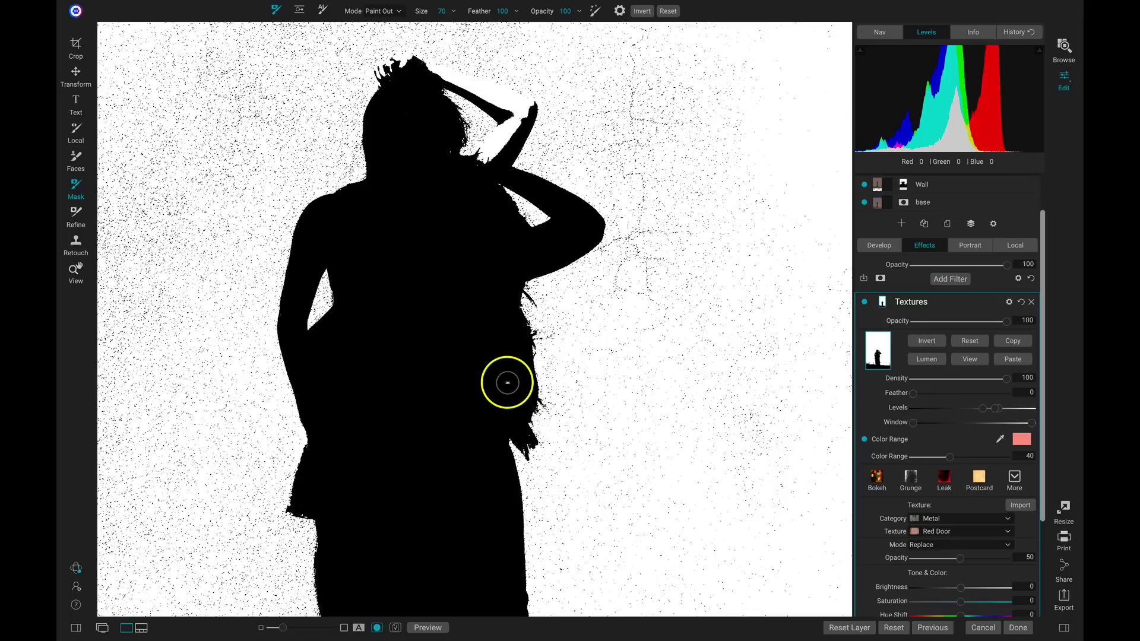
Step: Switch from the mask view back to the photo and paint the texture off the woman's raised upper arm and elbow
key("z")
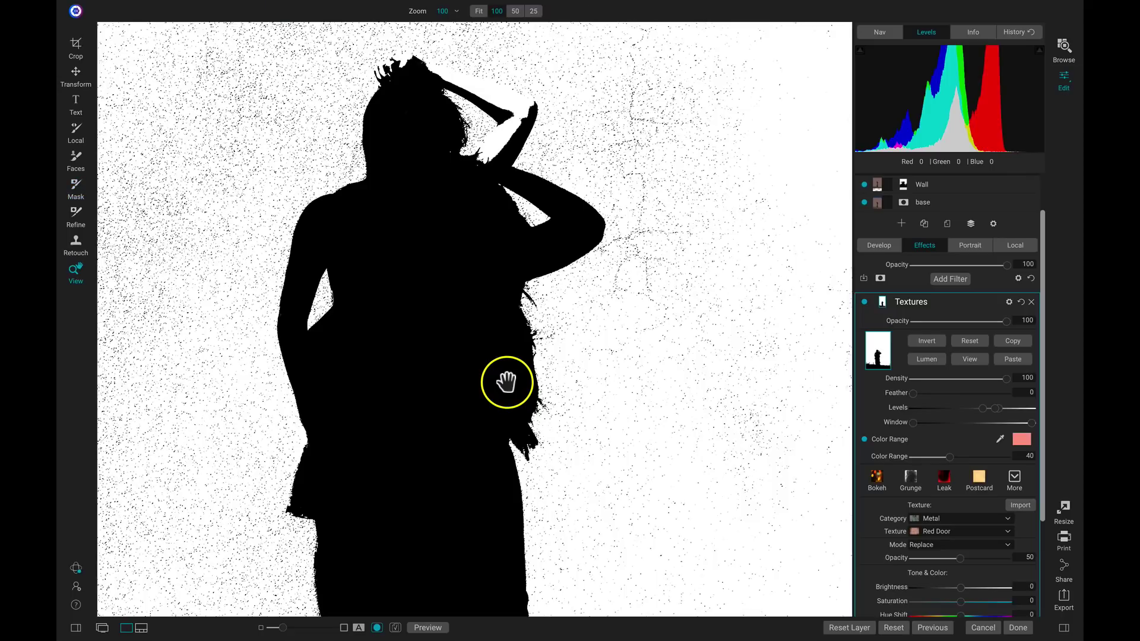
left_click(507, 383)
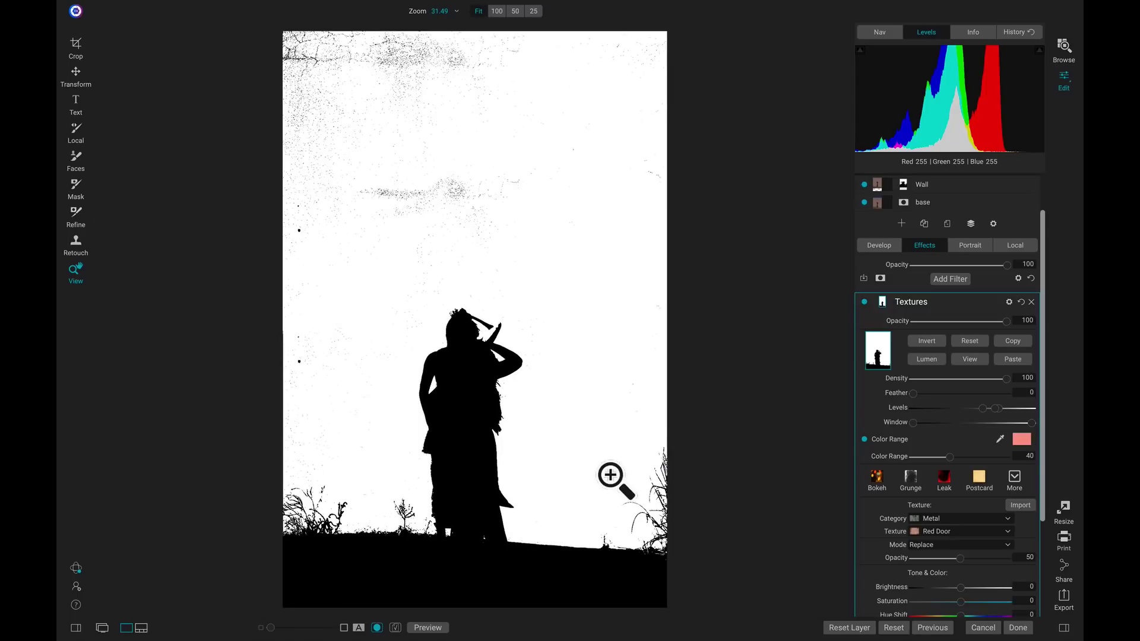
left_click(977, 357)
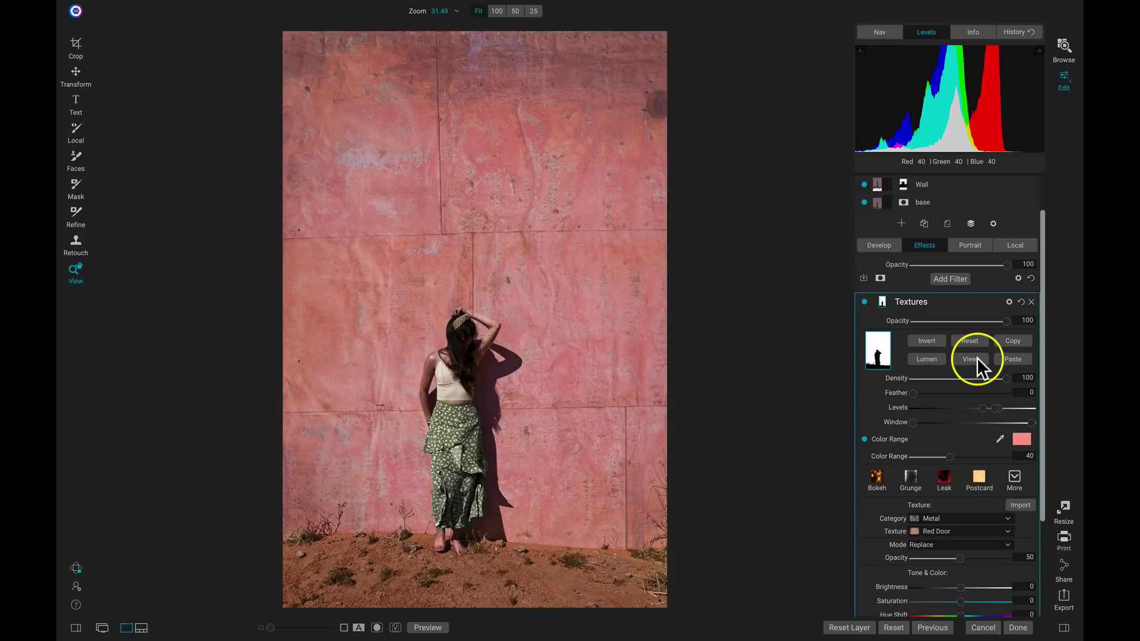
left_click(483, 334)
left_click_drag(491, 438, 489, 392)
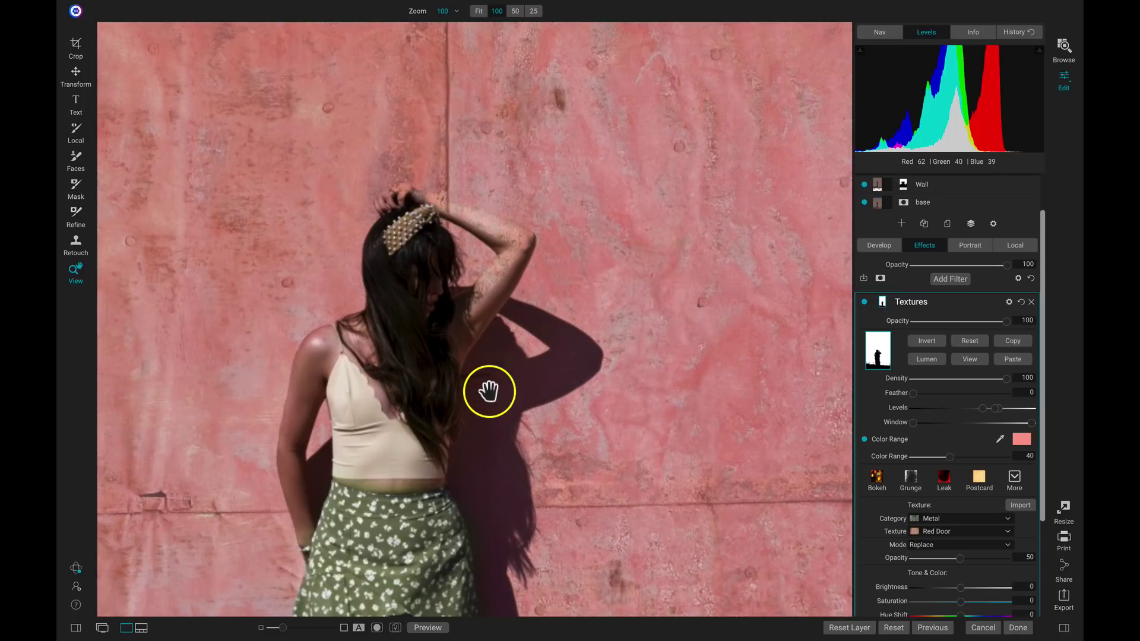
left_click(489, 392)
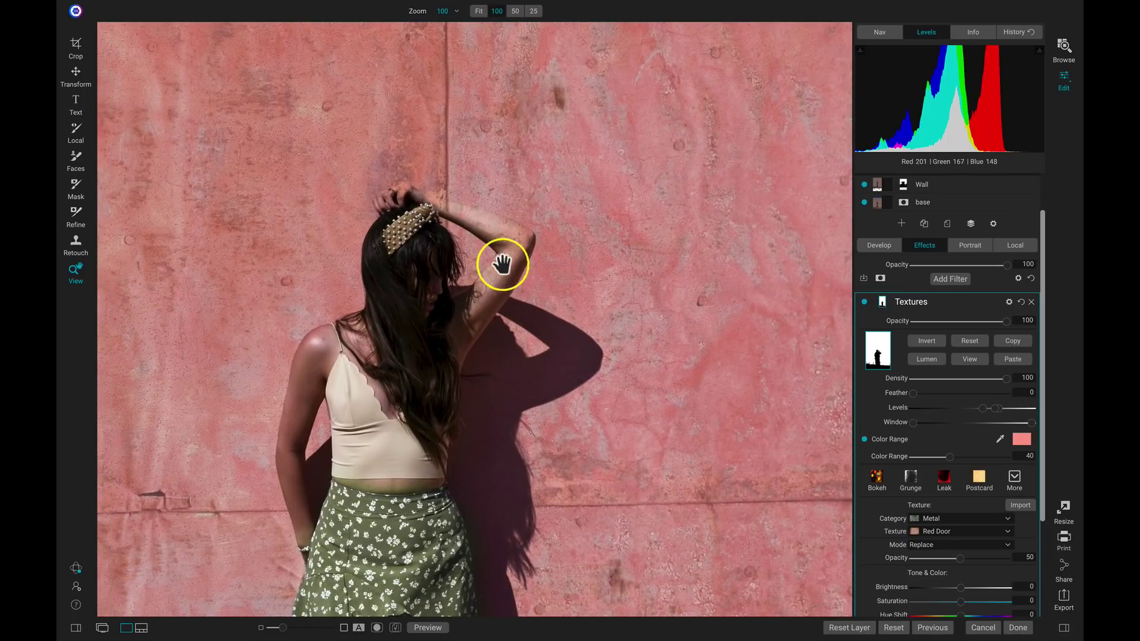
key("b")
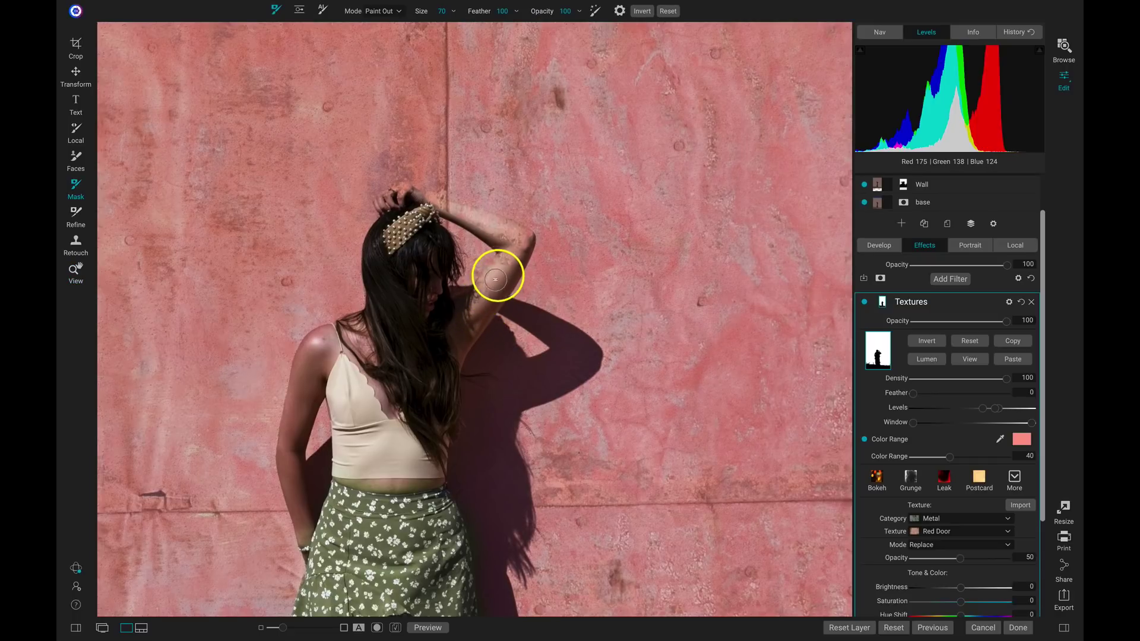
mouse_move(507, 261)
left_mouse_down()
mouse_move(486, 267)
mouse_move(489, 292)
mouse_move(472, 311)
mouse_move(489, 287)
left_mouse_up()
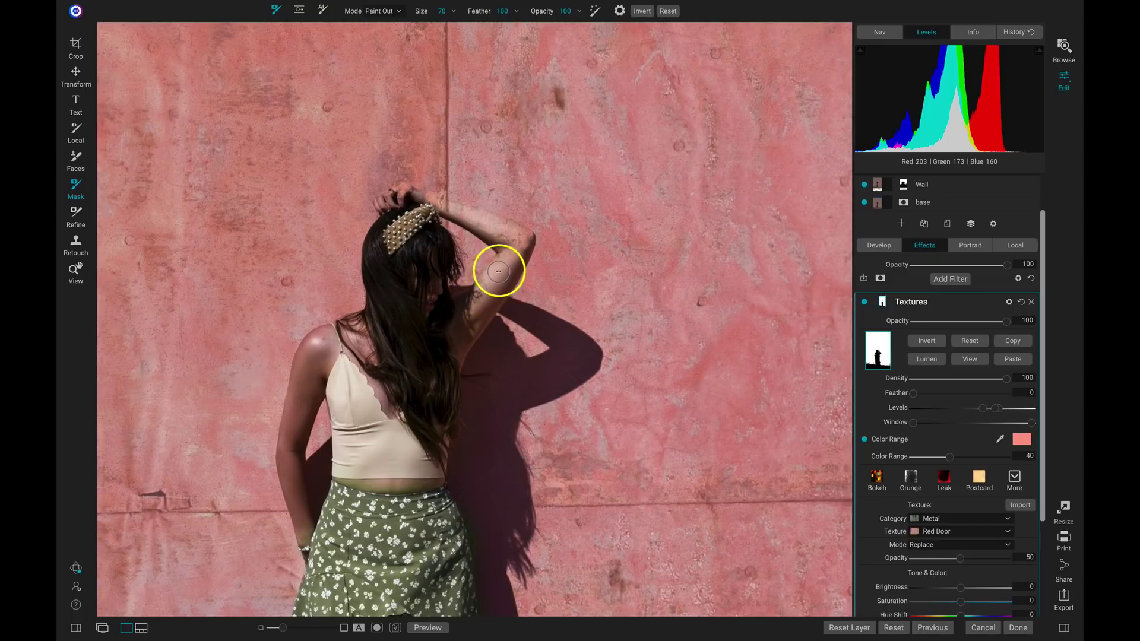
mouse_move(520, 239)
left_mouse_down()
mouse_move(485, 226)
mouse_move(531, 246)
mouse_move(471, 220)
mouse_move(530, 249)
left_mouse_up()
Step: Reduce the brush size to 45 and paint the texture off the woman's raised forearm and hand
key("bracketleft")
key("bracketleft")
key("bracketleft")
key("bracketleft")
key("bracketleft")
key("bracketleft")
key("bracketleft")
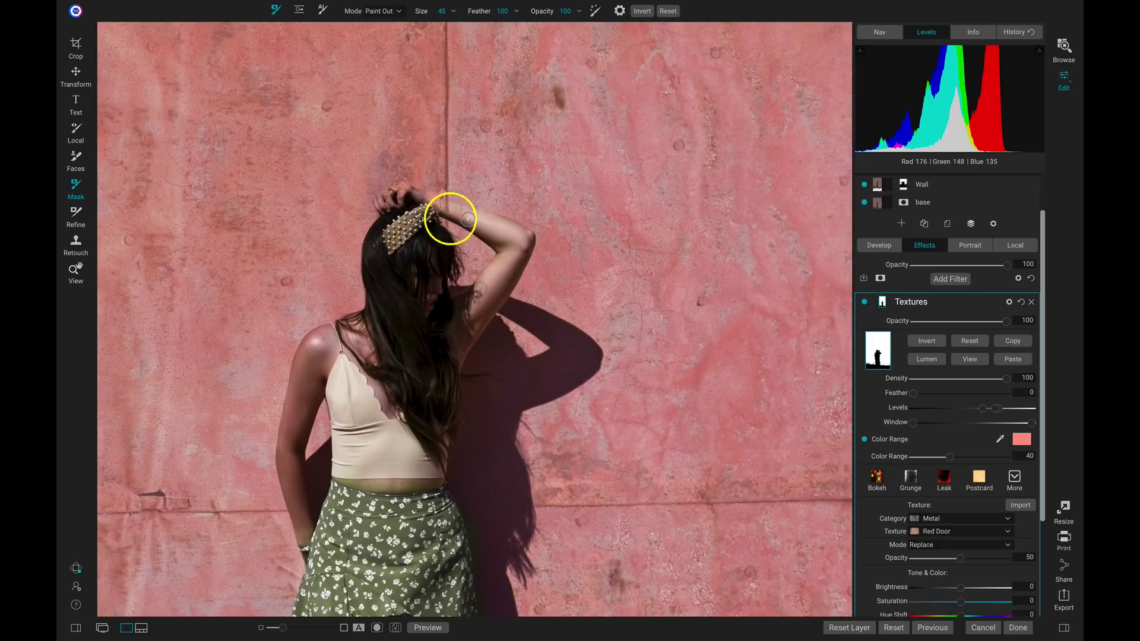
mouse_move(450, 219)
left_mouse_down()
mouse_move(484, 218)
mouse_move(405, 190)
mouse_move(380, 204)
mouse_move(407, 190)
mouse_move(431, 203)
mouse_move(403, 191)
mouse_move(378, 202)
mouse_move(388, 213)
mouse_move(431, 205)
mouse_move(517, 229)
mouse_move(435, 201)
mouse_move(511, 223)
mouse_move(458, 209)
mouse_move(539, 260)
mouse_move(471, 306)
mouse_move(394, 437)
mouse_move(418, 408)
mouse_move(407, 196)
left_mouse_up()
Step: Check the skirt and feet for stray texture and compare the whole photo with and without the Textures filter
key("space")
left_click_drag(402, 381, 408, 205)
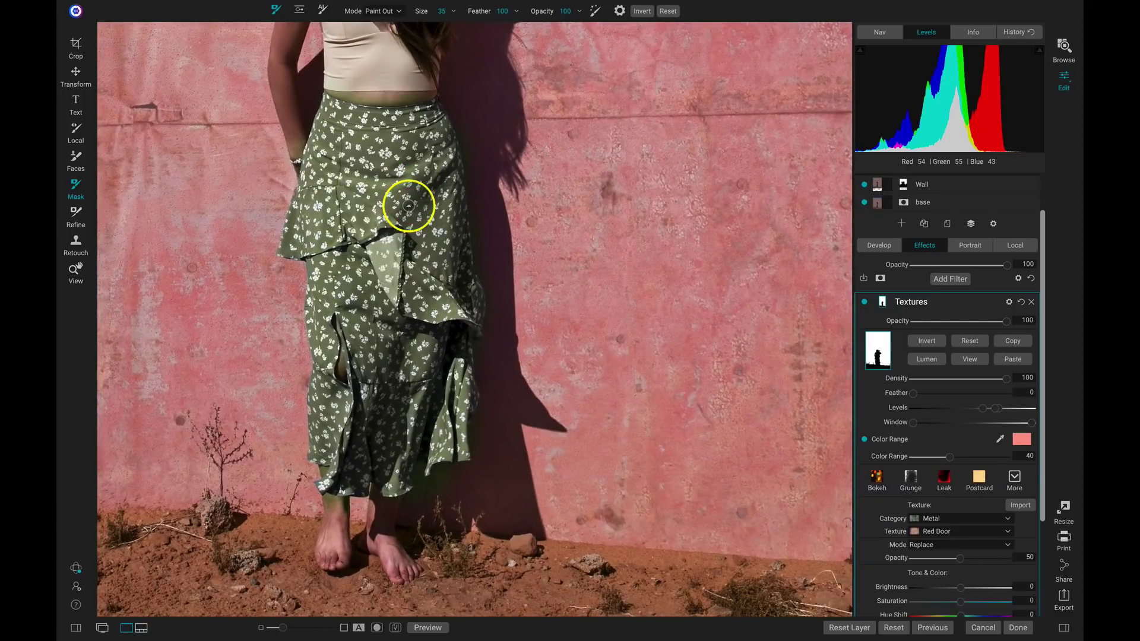
key("space")
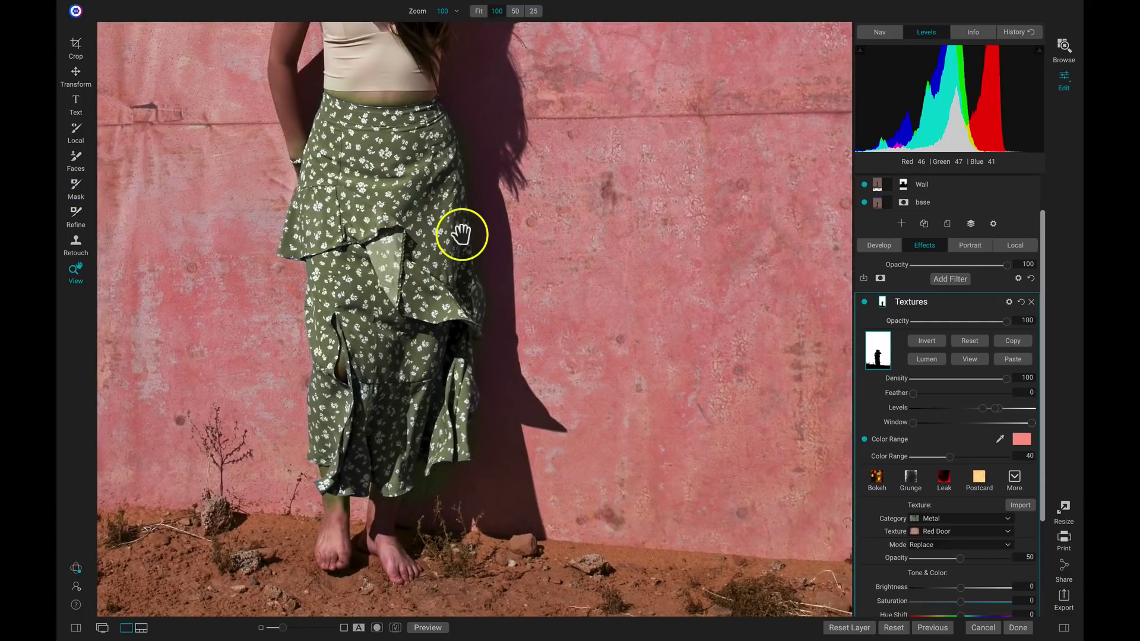
left_click(461, 235)
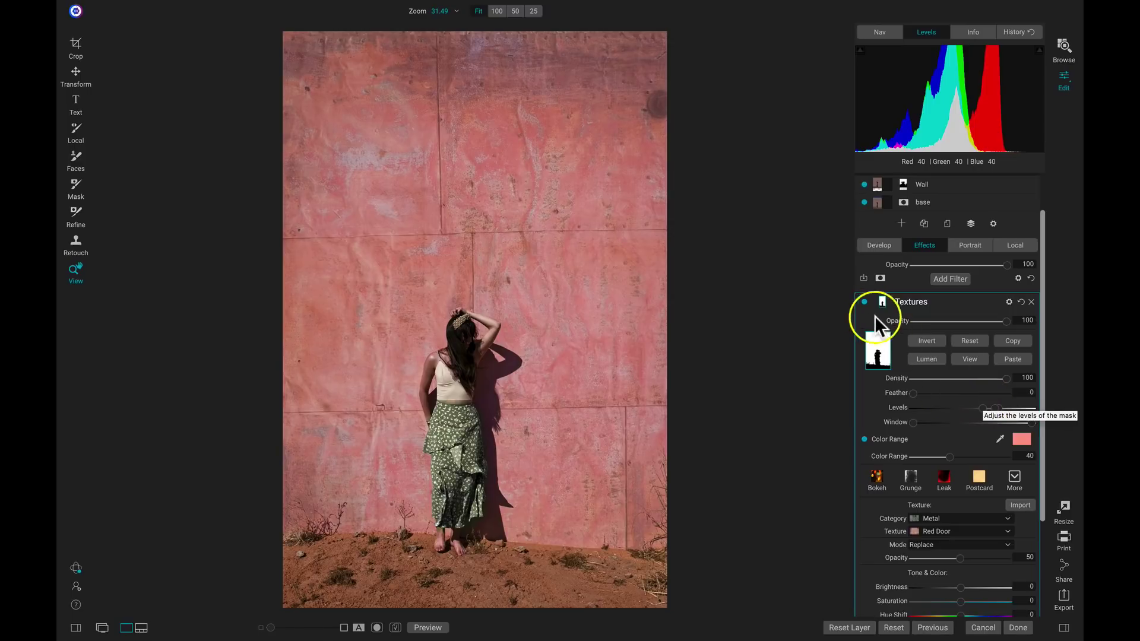
left_click(864, 301)
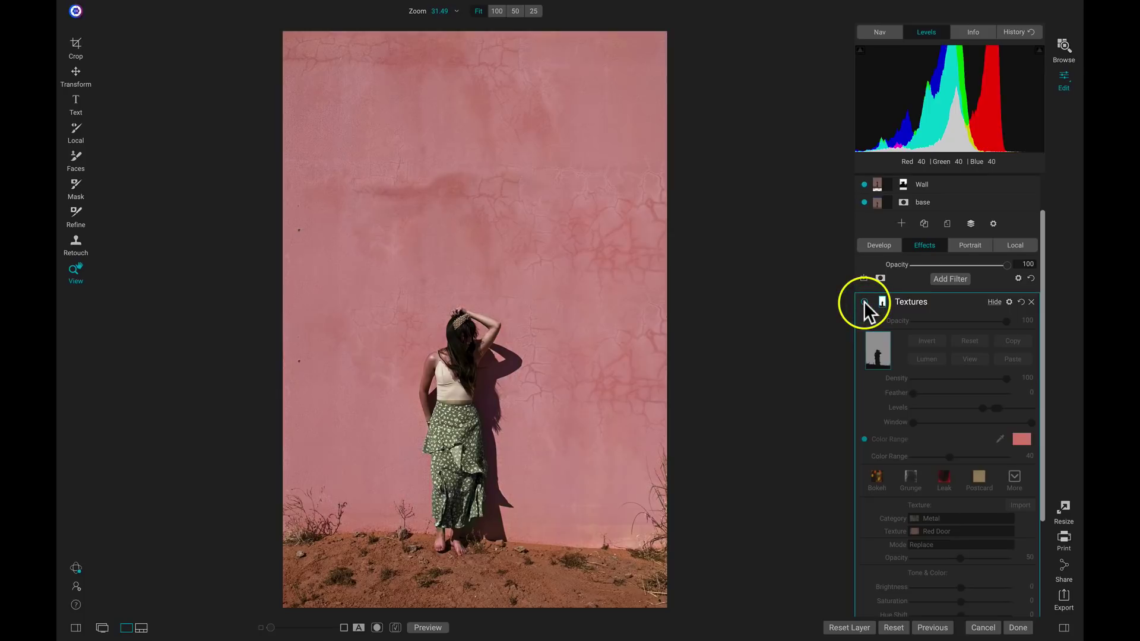
left_click(864, 302)
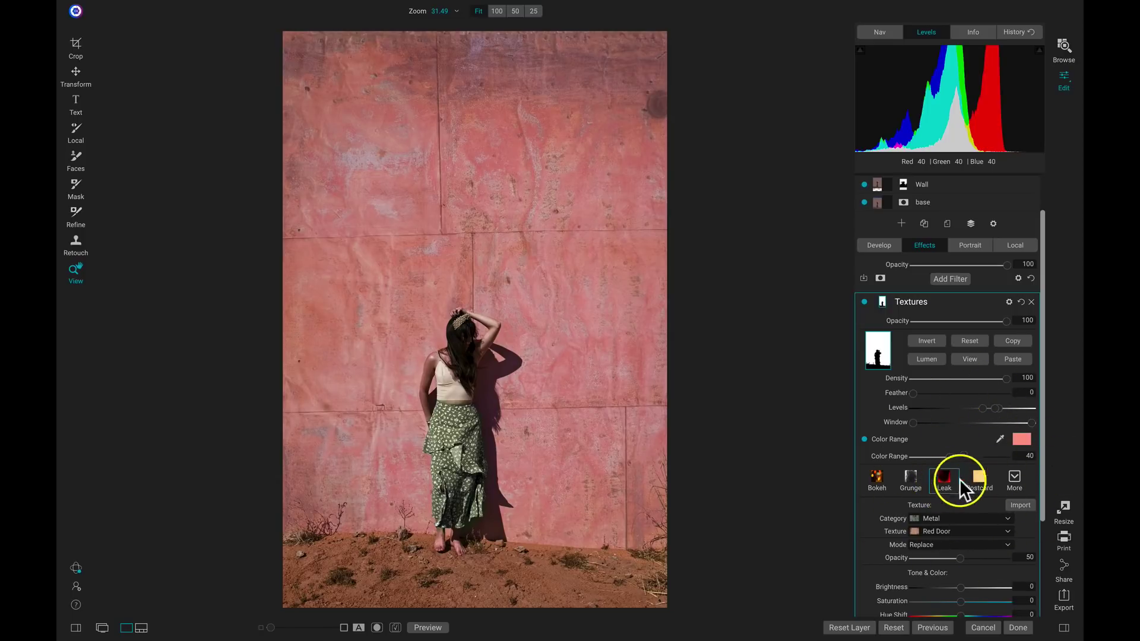
scroll(984, 475, "down", 2)
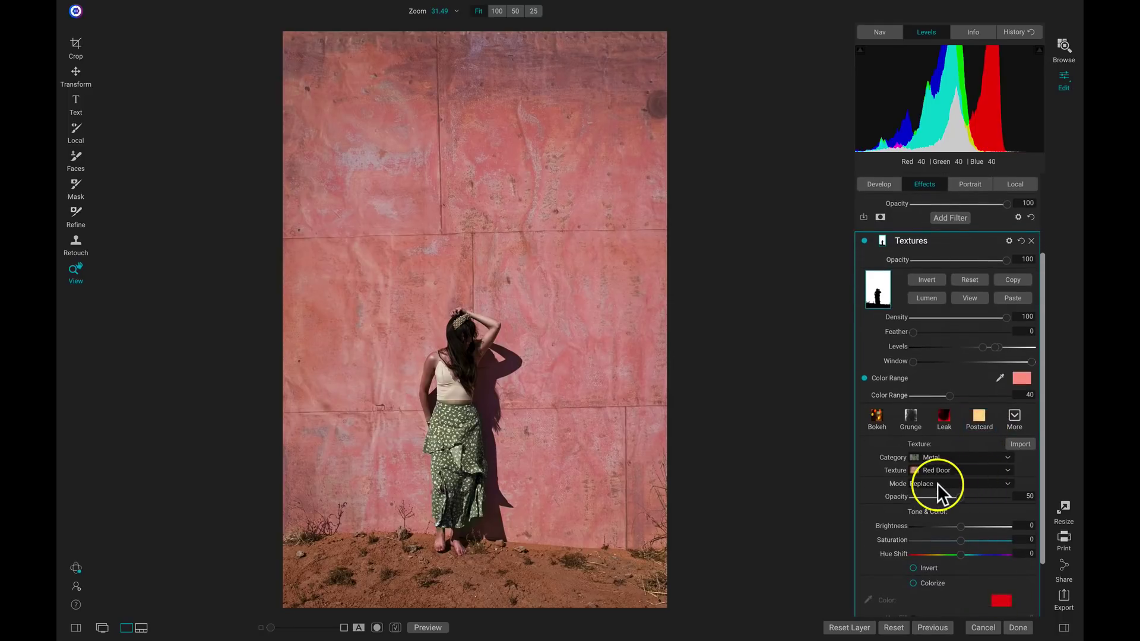
Step: Keep the Red Door texture in Replace mode, set its opacity to 100, and compare the wall with the Textures filter off and on
left_click(938, 484)
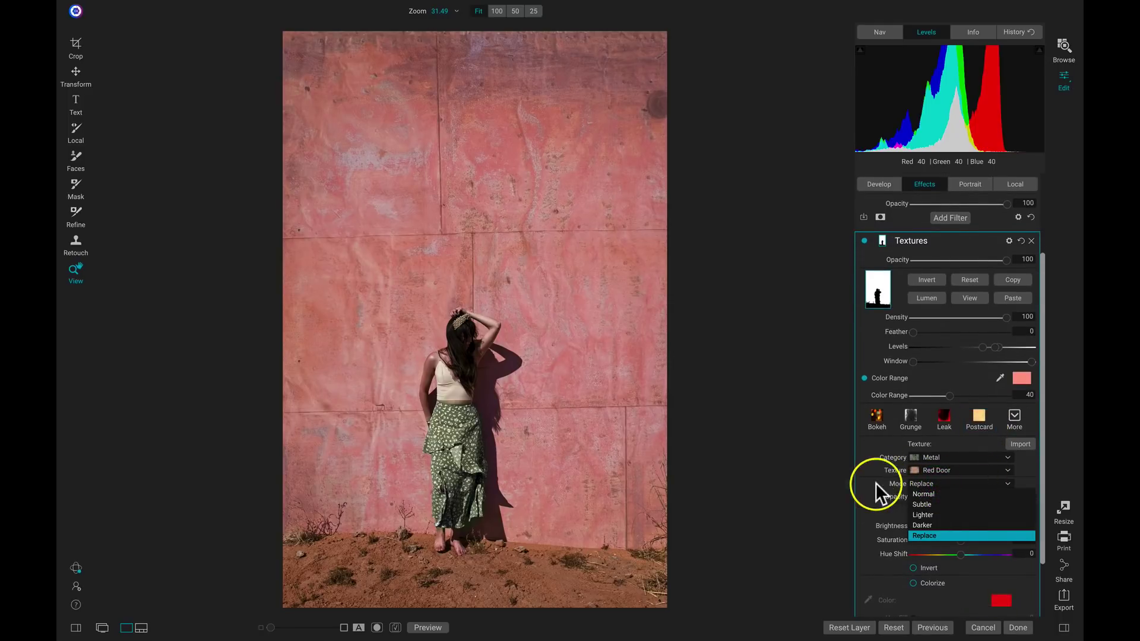
left_click(924, 537)
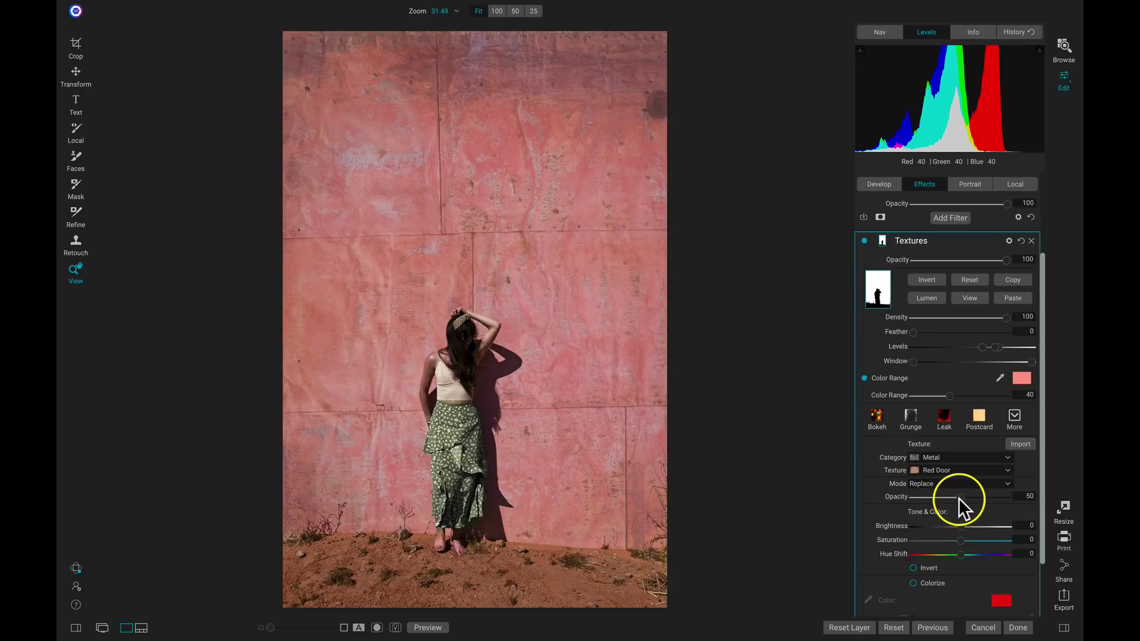
left_click_drag(964, 497, 997, 496)
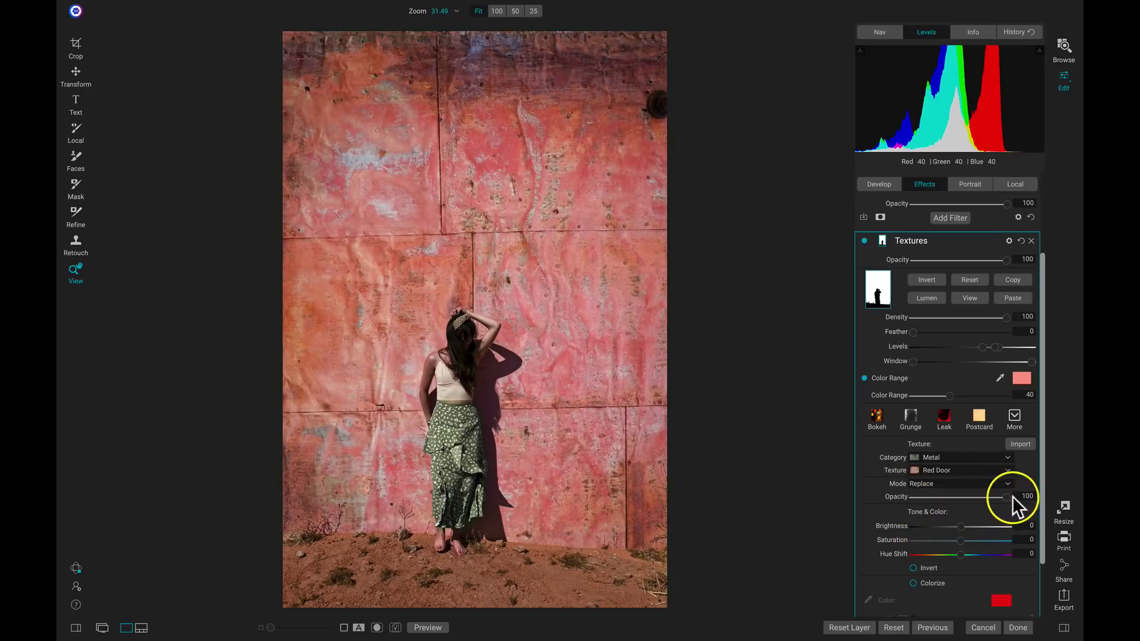
left_click(1020, 496)
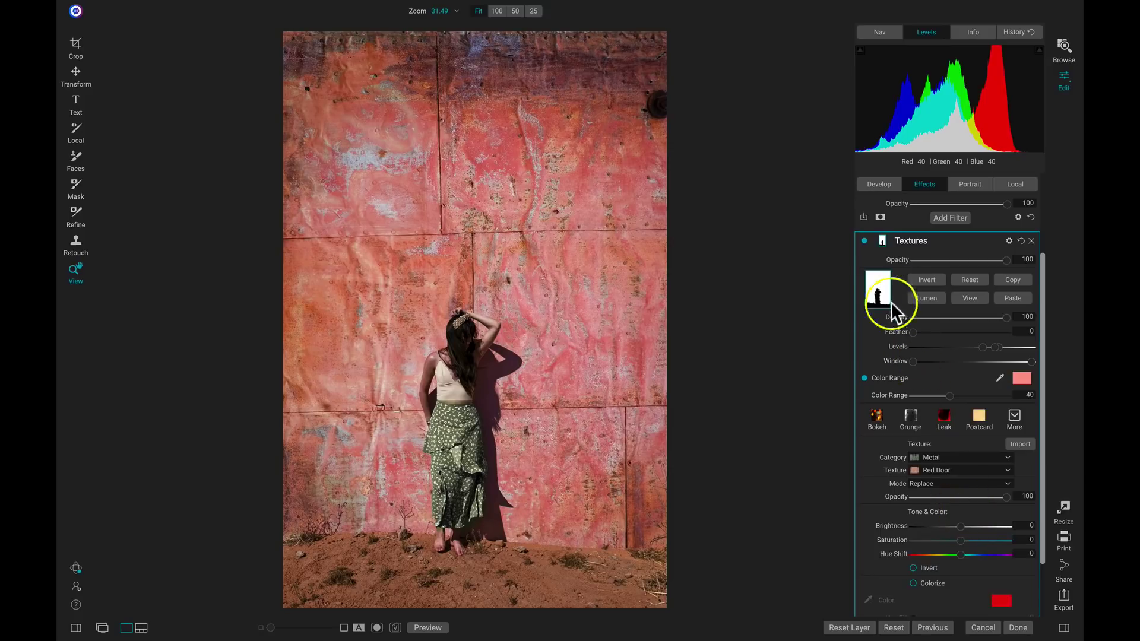
left_click(863, 239)
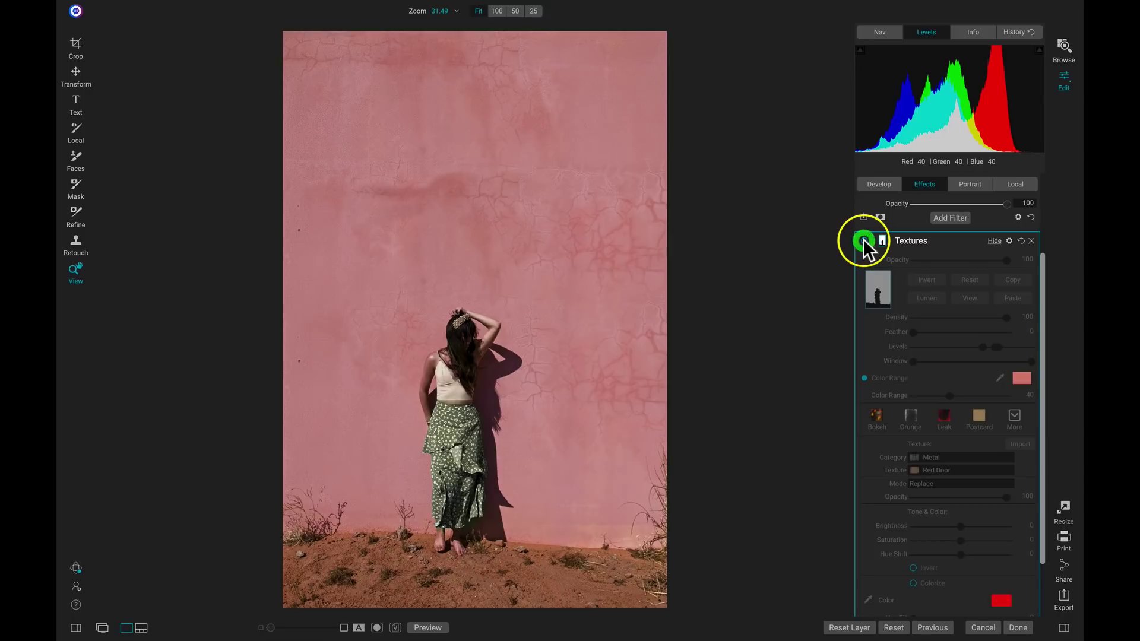
left_click(863, 239)
left_click(863, 239)
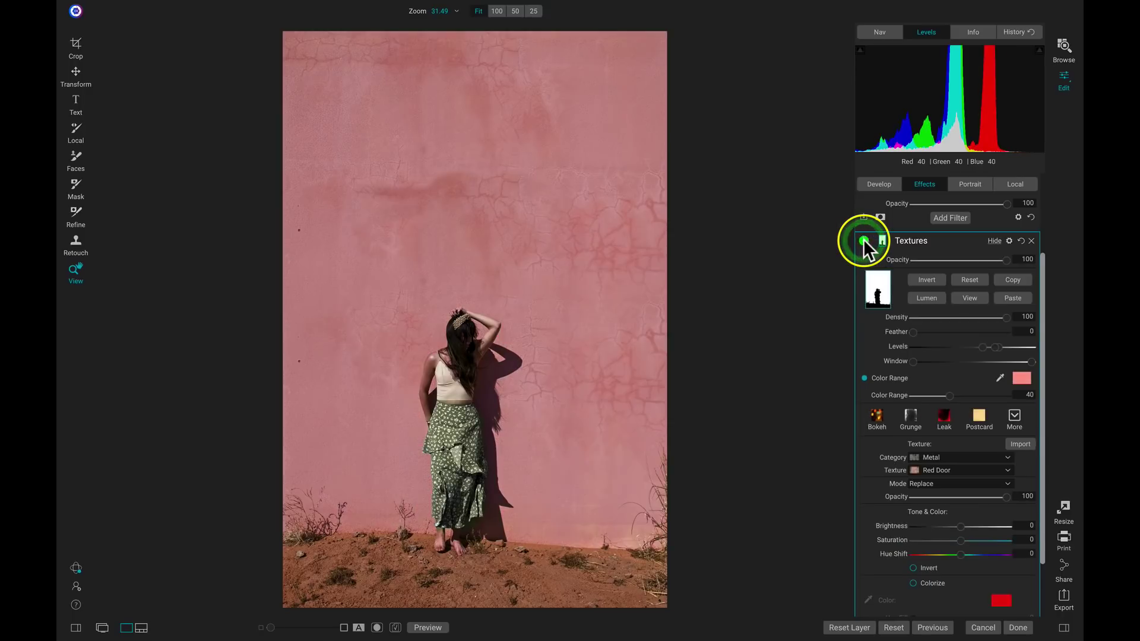
left_click(863, 239)
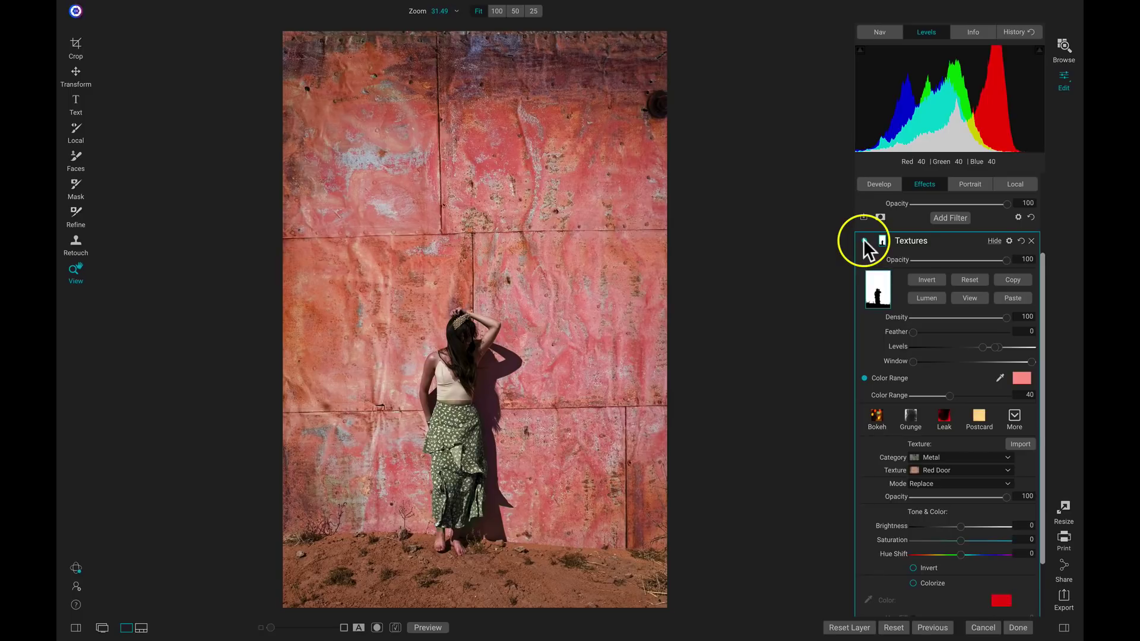
Step: Open the Textures filter's blending options, set the blending mode to Overlay, and reduce the filter opacity to 74
left_click(1010, 241)
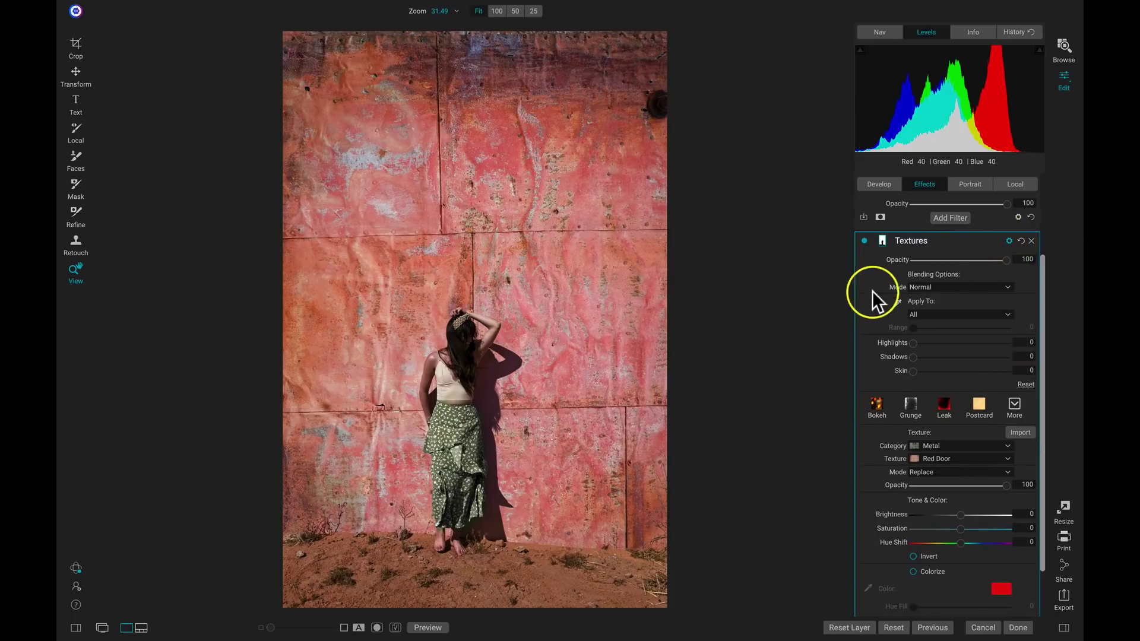
left_click(925, 288)
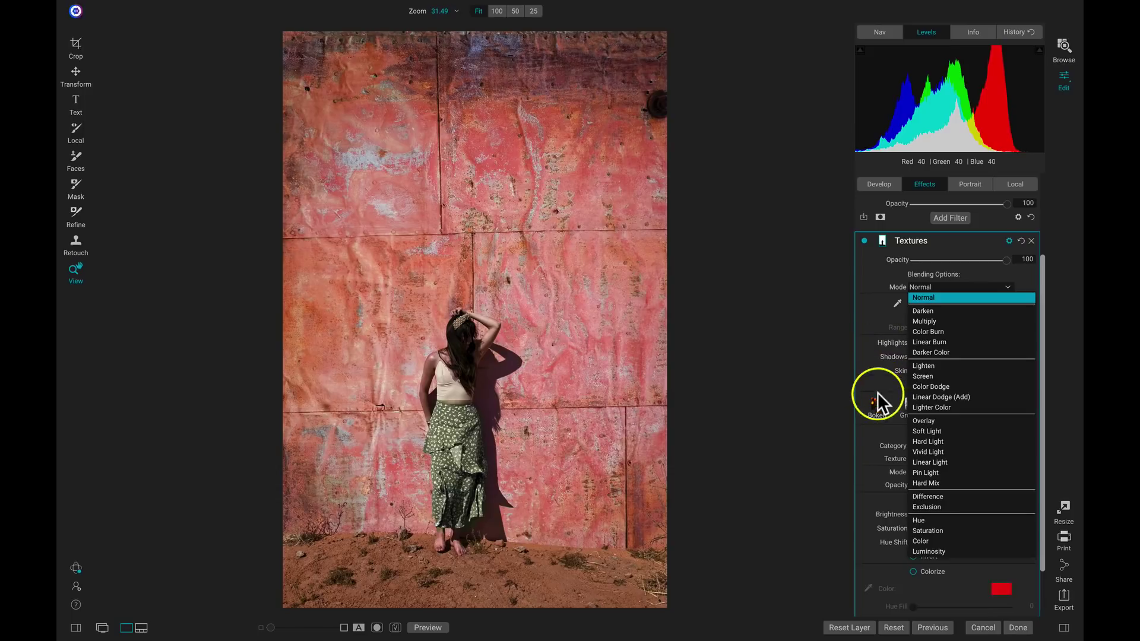
left_click(921, 422)
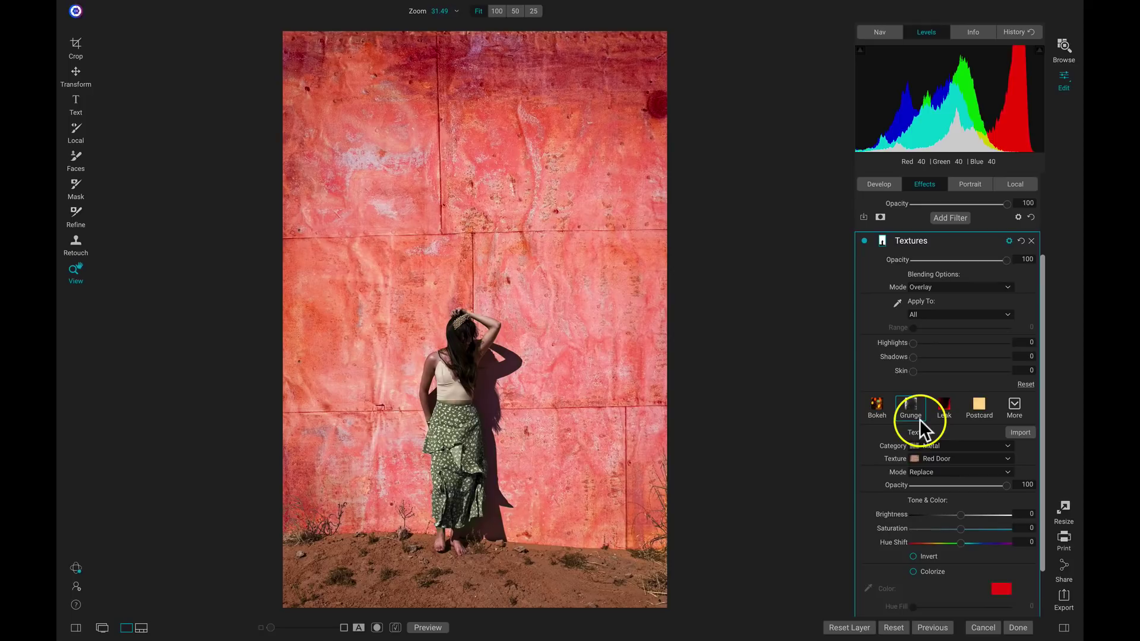
left_click(865, 240)
left_click(864, 240)
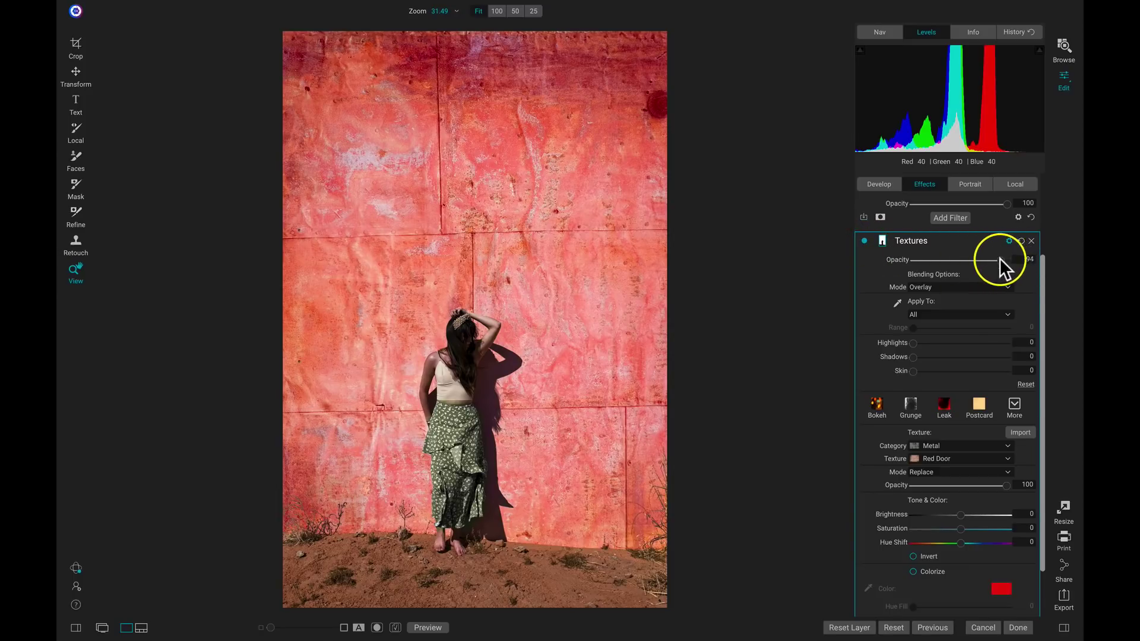
left_click_drag(993, 259, 971, 266)
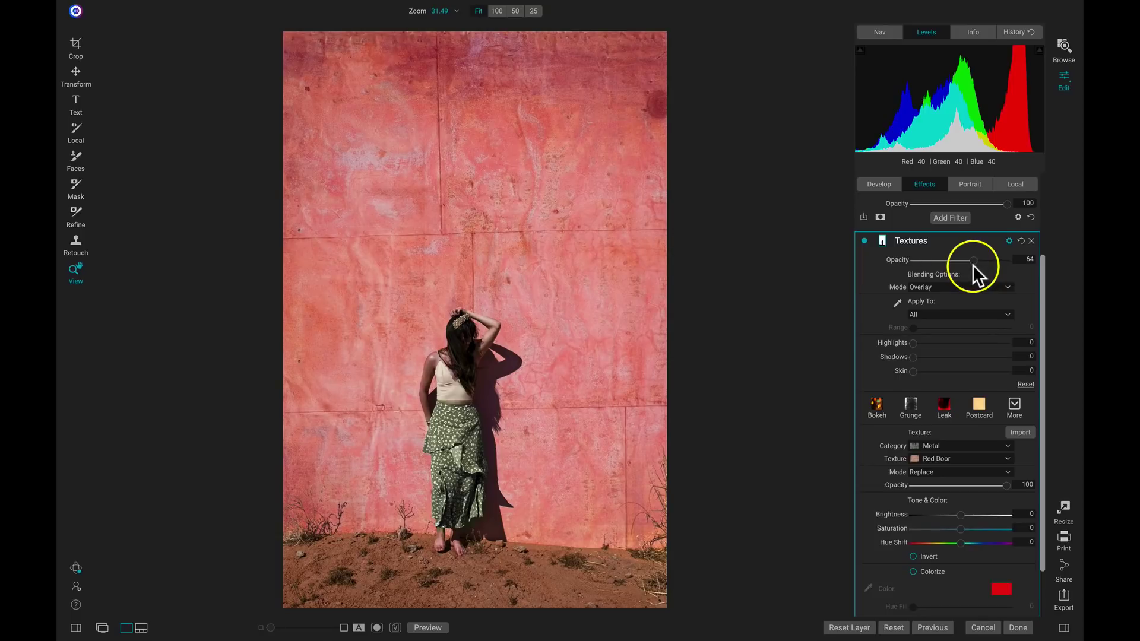
left_click_drag(973, 265, 973, 265)
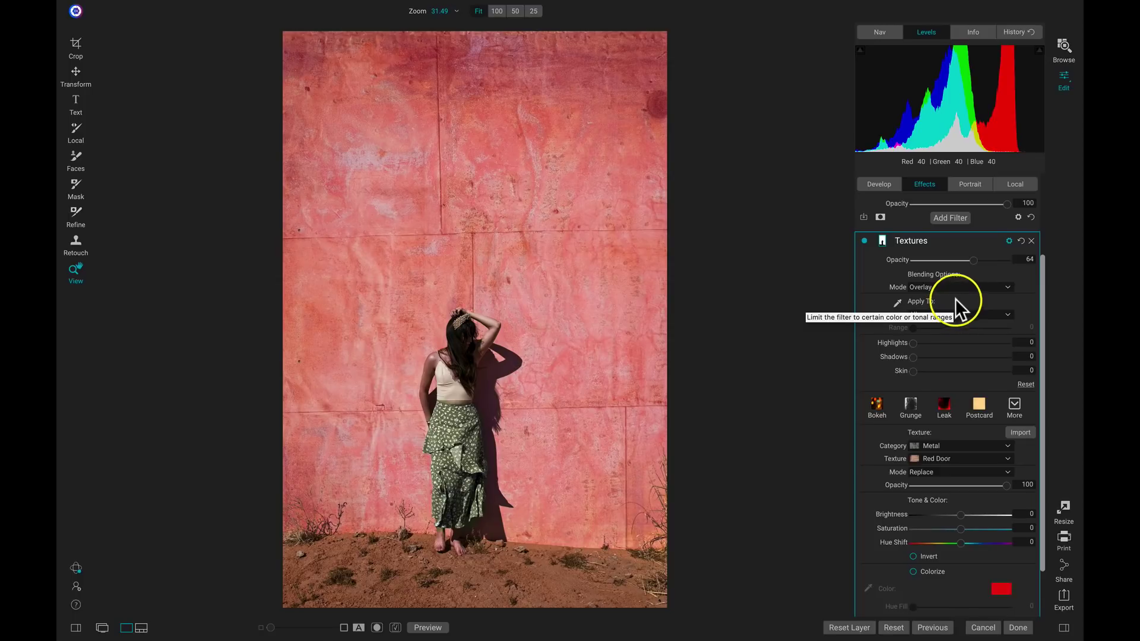
left_click(982, 259)
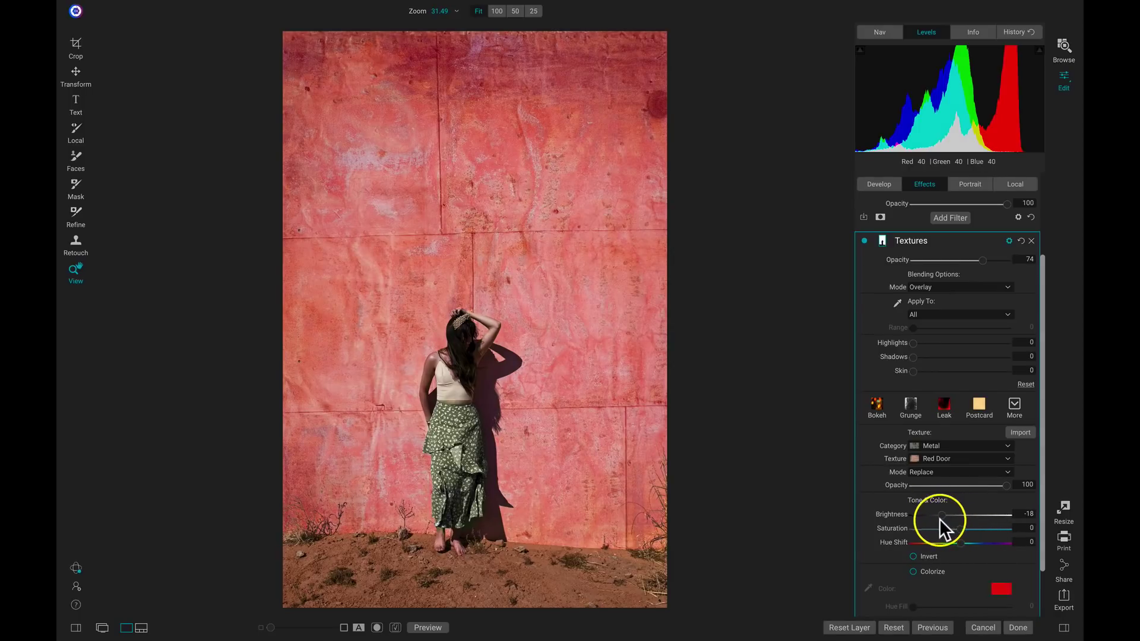
Step: Set the texture's brightness to -32 and saturation to -10, and compare the result with the original photo
mouse_move(939, 519)
left_mouse_down()
mouse_move(923, 522)
mouse_move(989, 529)
mouse_move(950, 530)
left_mouse_up()
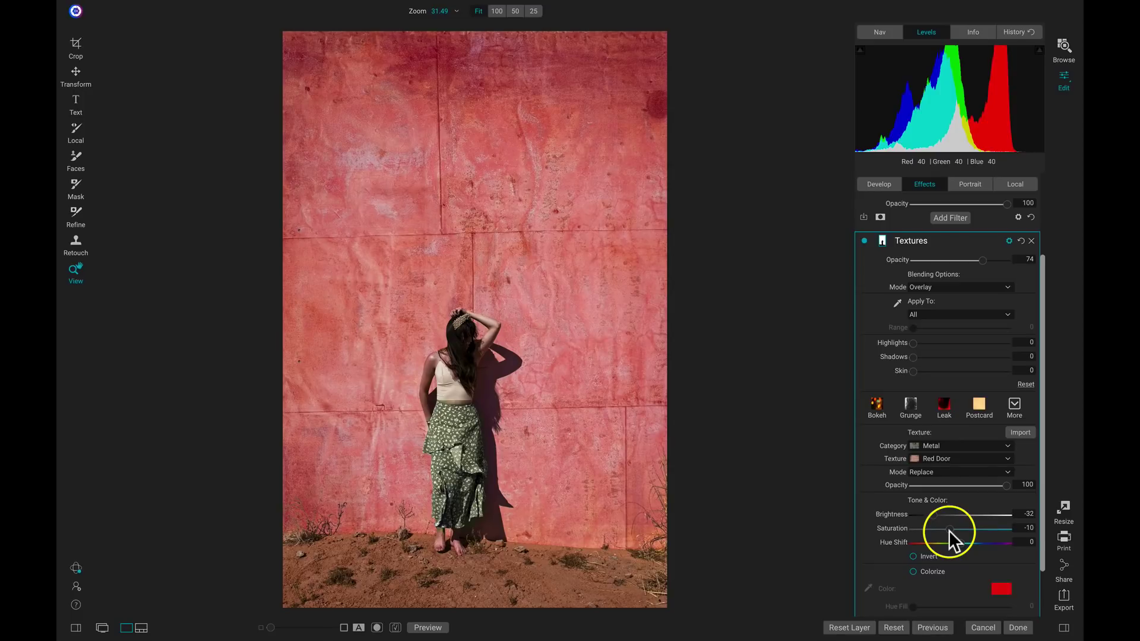
key("ctrl+p")
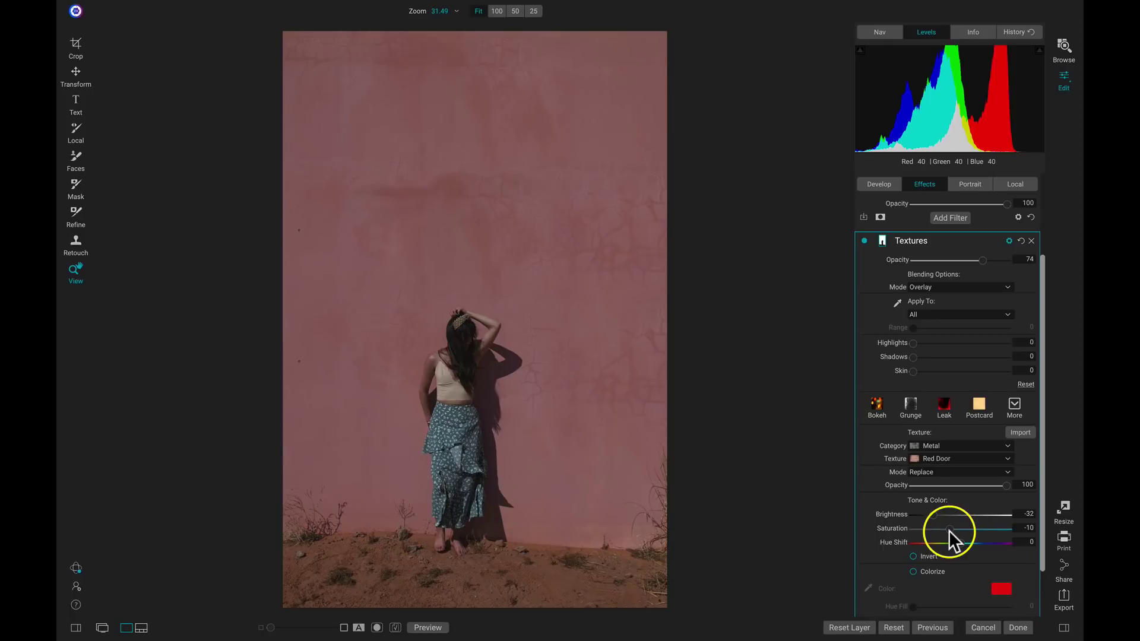
key("ctrl+p")
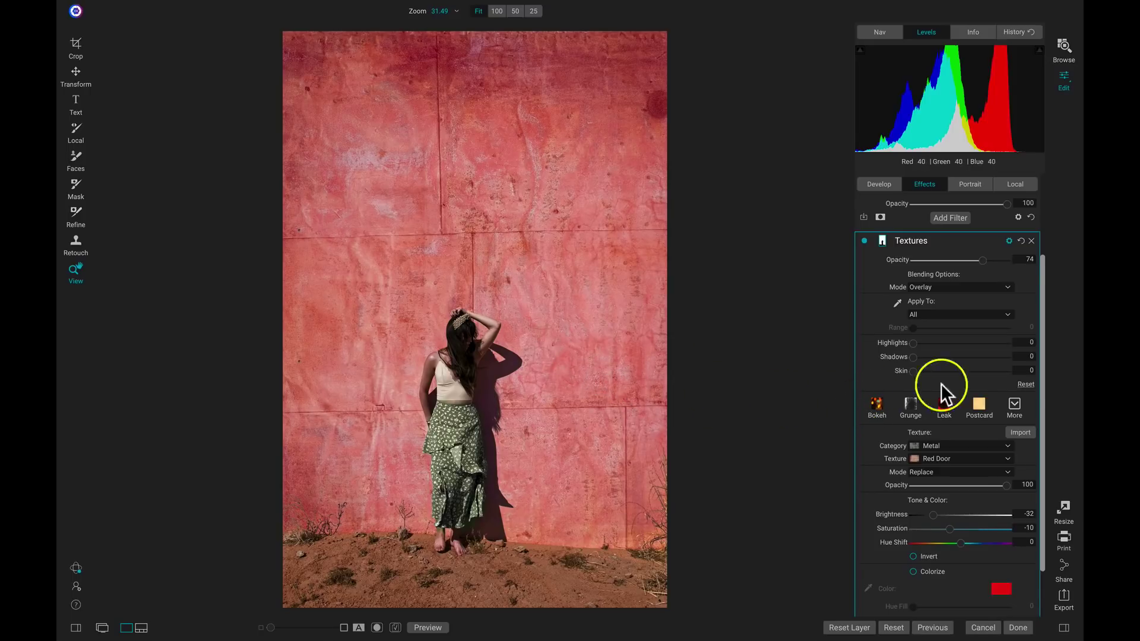
Step: Swap the wall texture for the Earth style and set its texture mode to Replace
left_click(1017, 407)
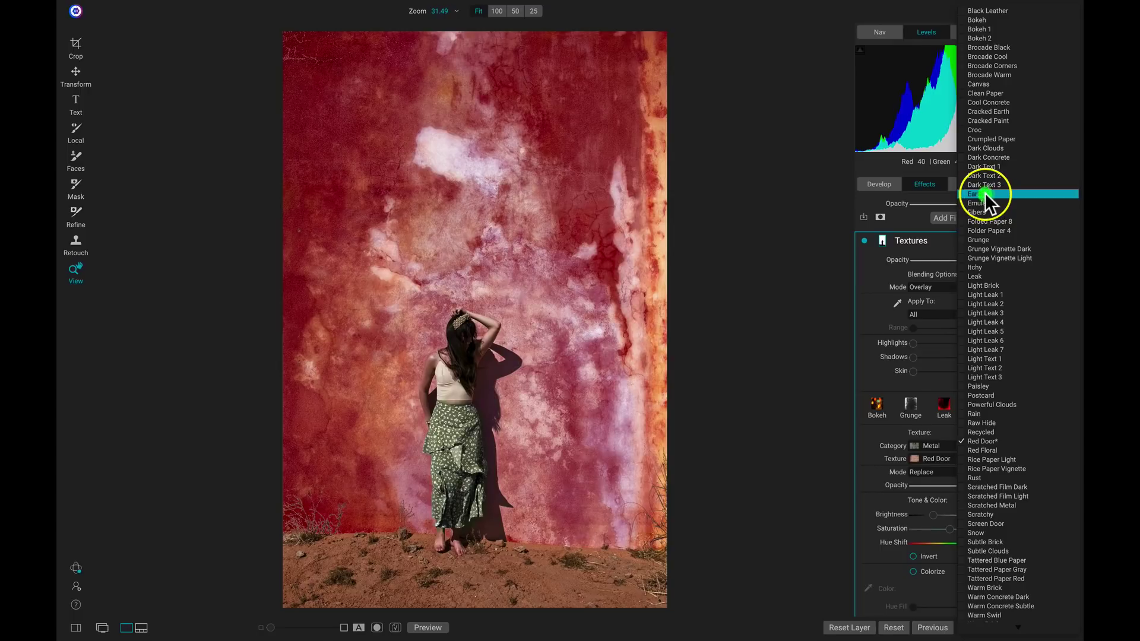
left_click(985, 194)
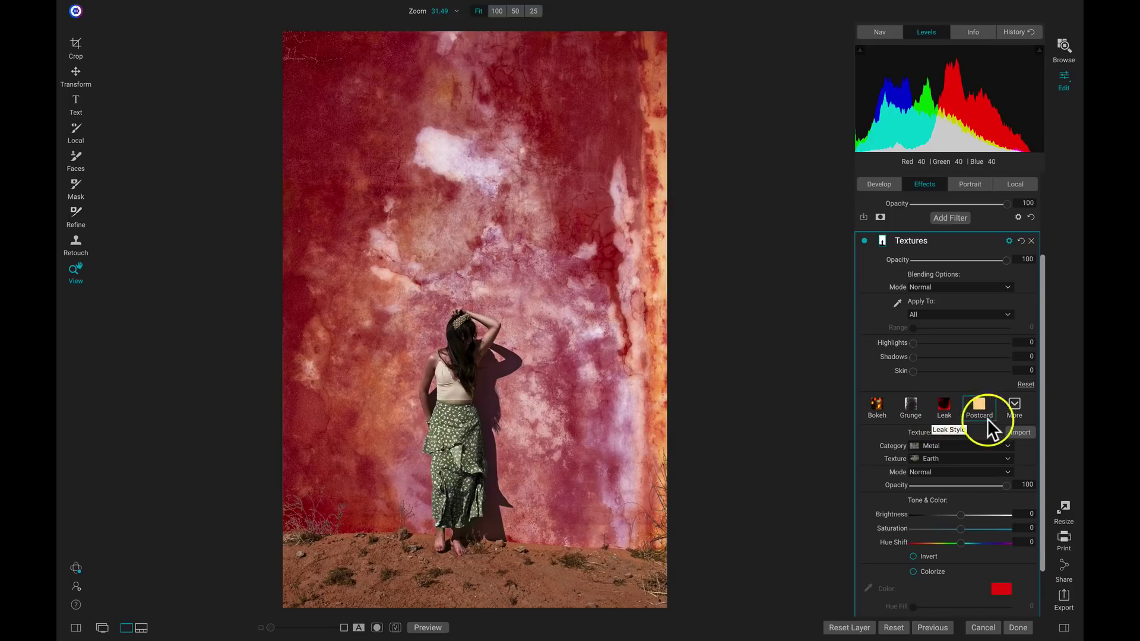
left_click(949, 472)
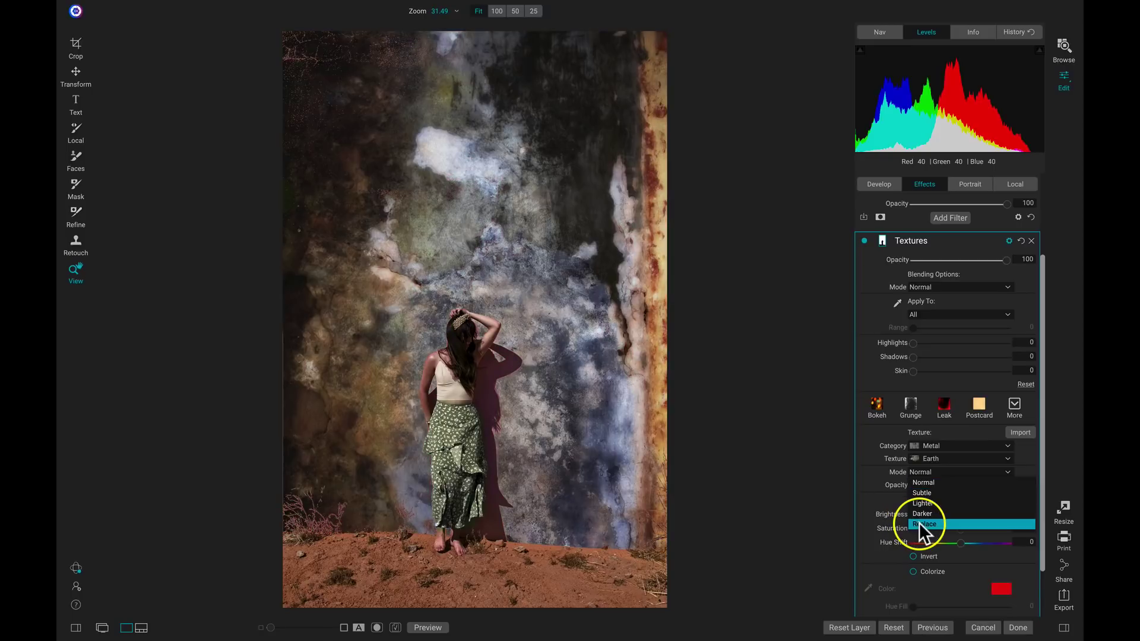
left_click(919, 523)
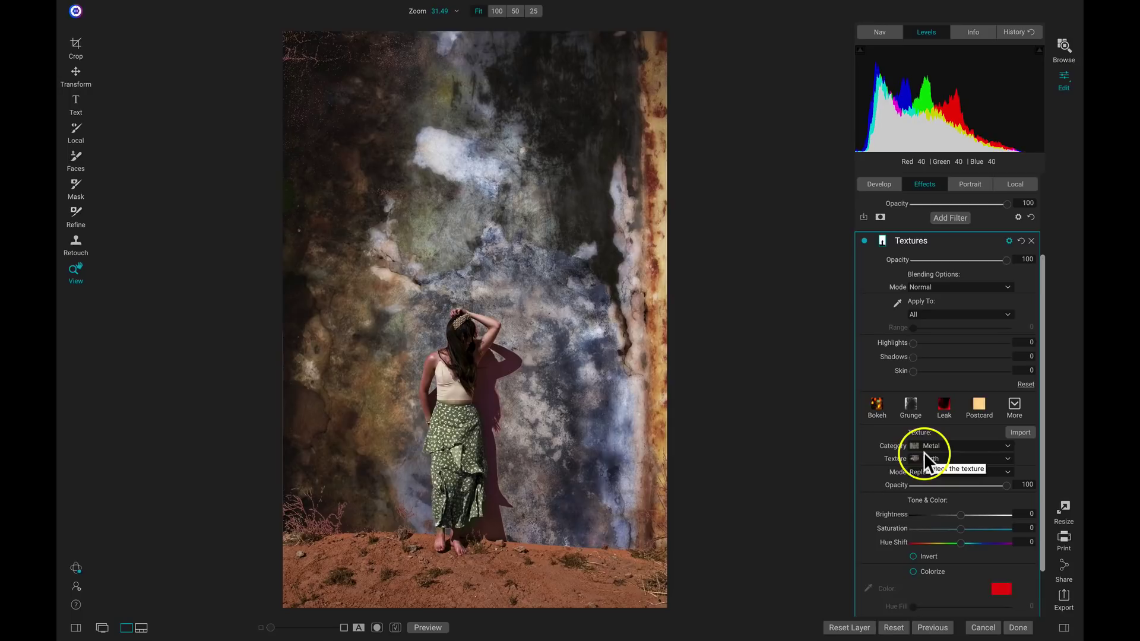
Step: Set the Textures filter's blending mode to Overlay for the Earth texture and compare with the original photo
left_click(968, 287)
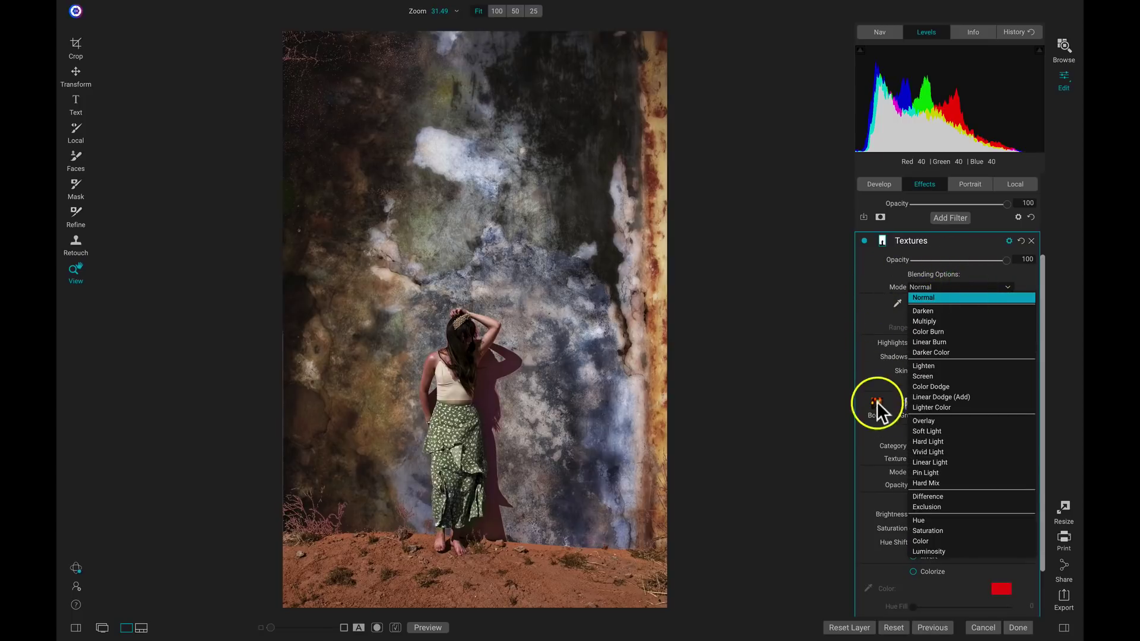
left_click(924, 422)
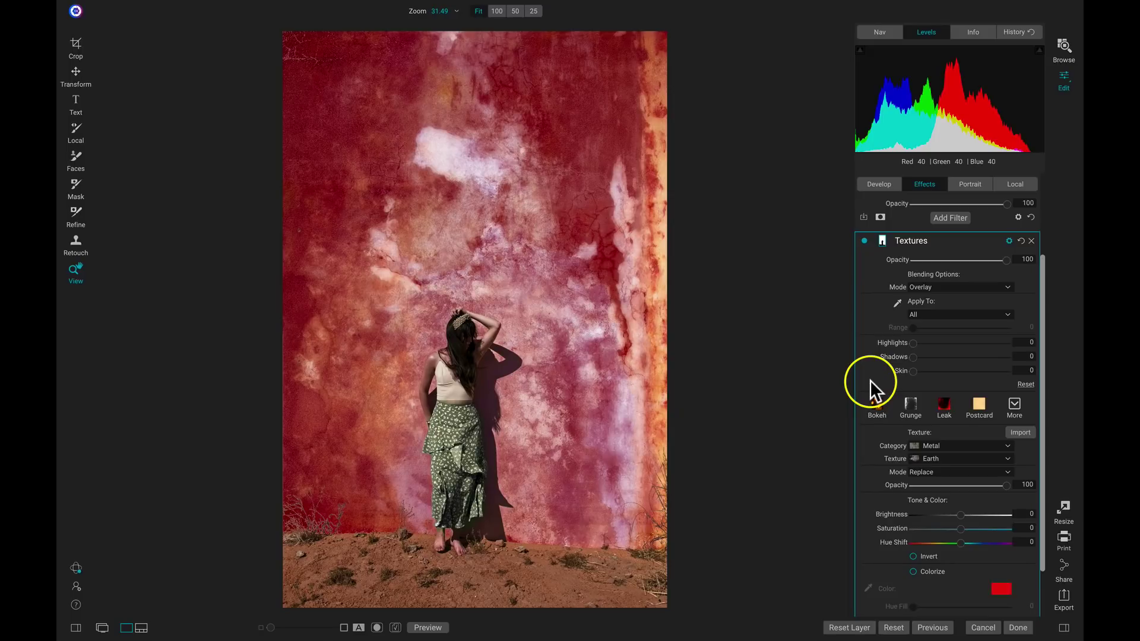
key("backslash")
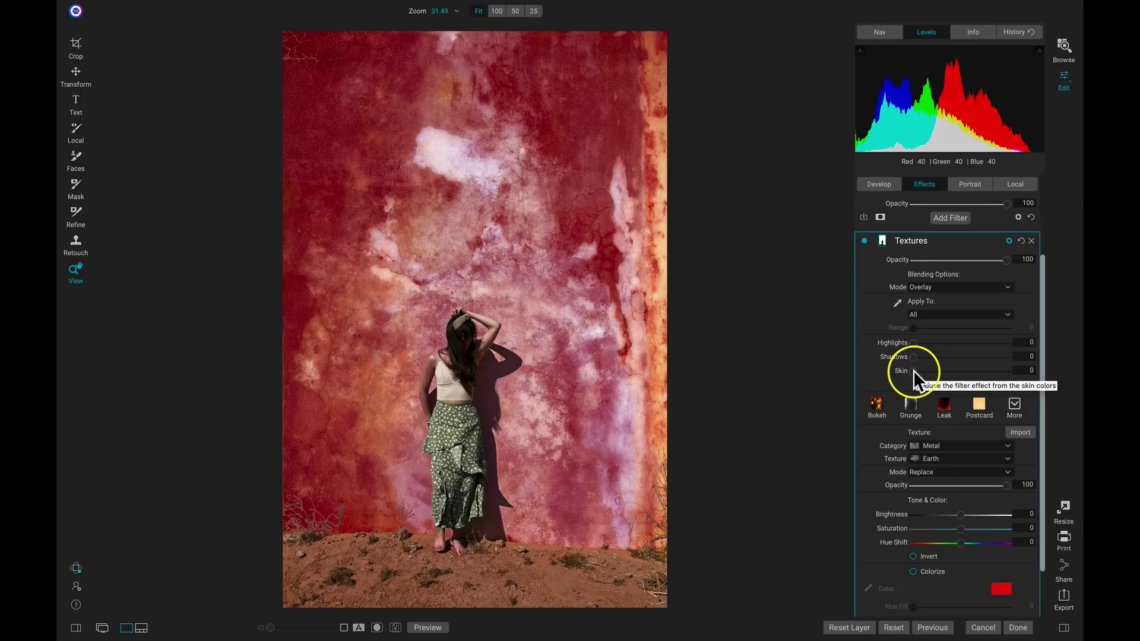
Step: Set the Textures filter's Skin protection to 38 and compare the wall with the filter off and on
left_click_drag(914, 369, 942, 373)
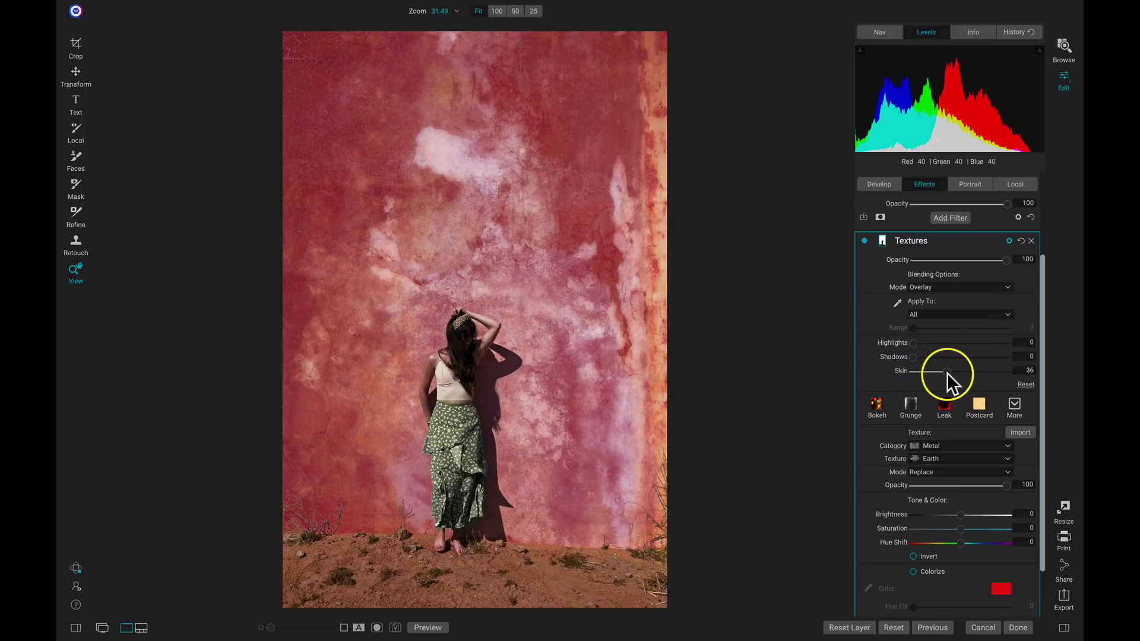
left_click_drag(946, 373, 949, 374)
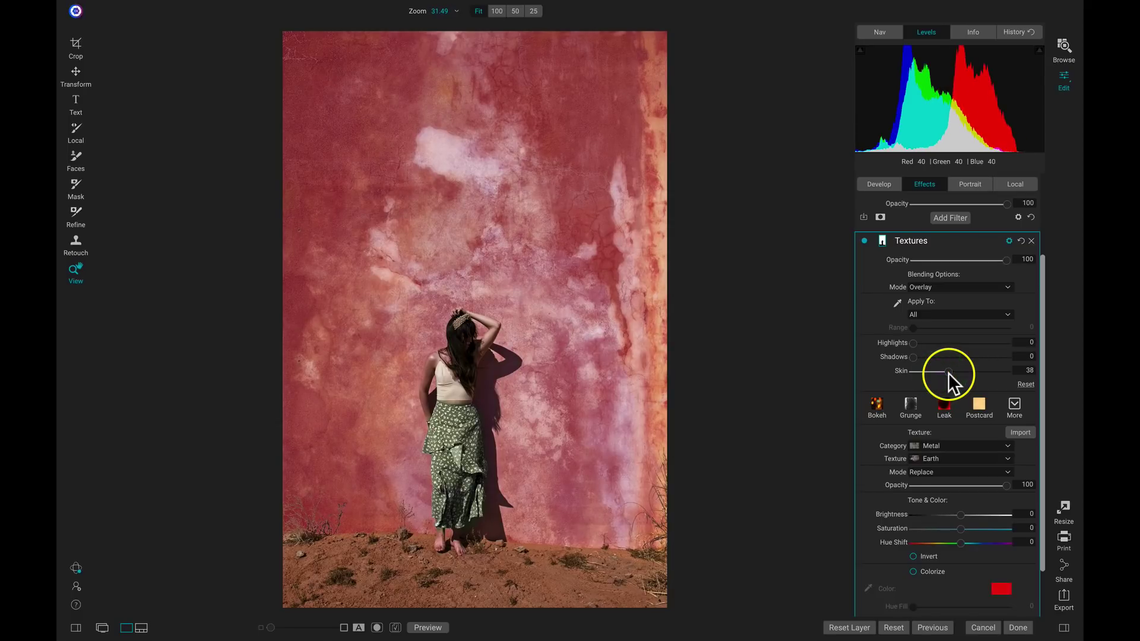
left_click(864, 241)
left_click(864, 241)
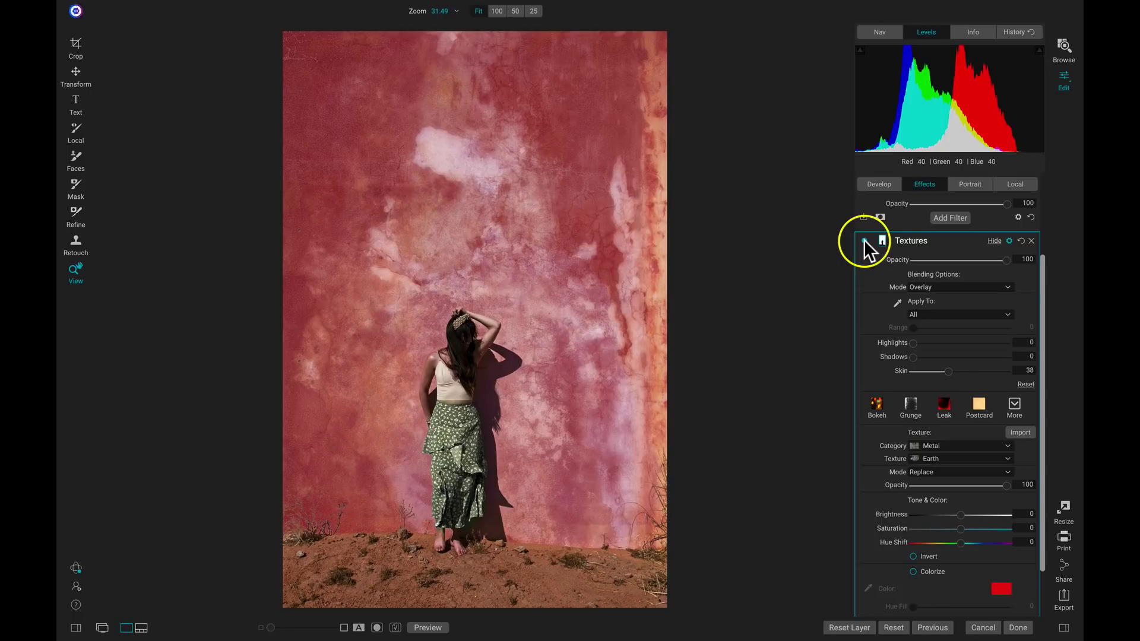
Step: Add a Curves filter and shape a contrast S-curve with points at input 66, output 52 and input 183, output 199
left_click(954, 218)
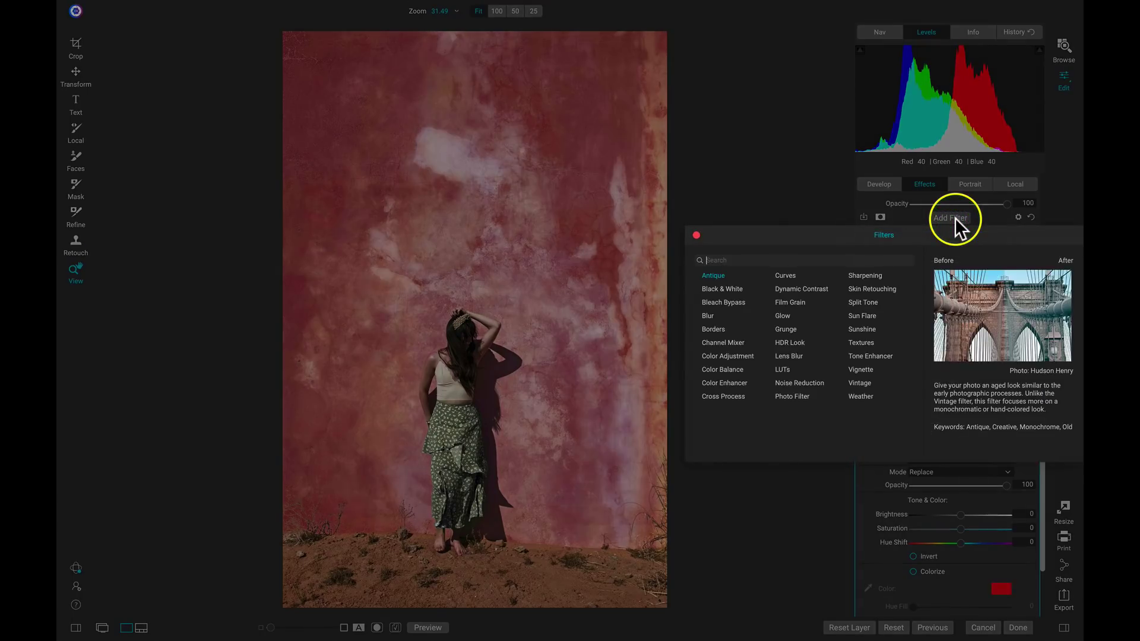
left_click(786, 274)
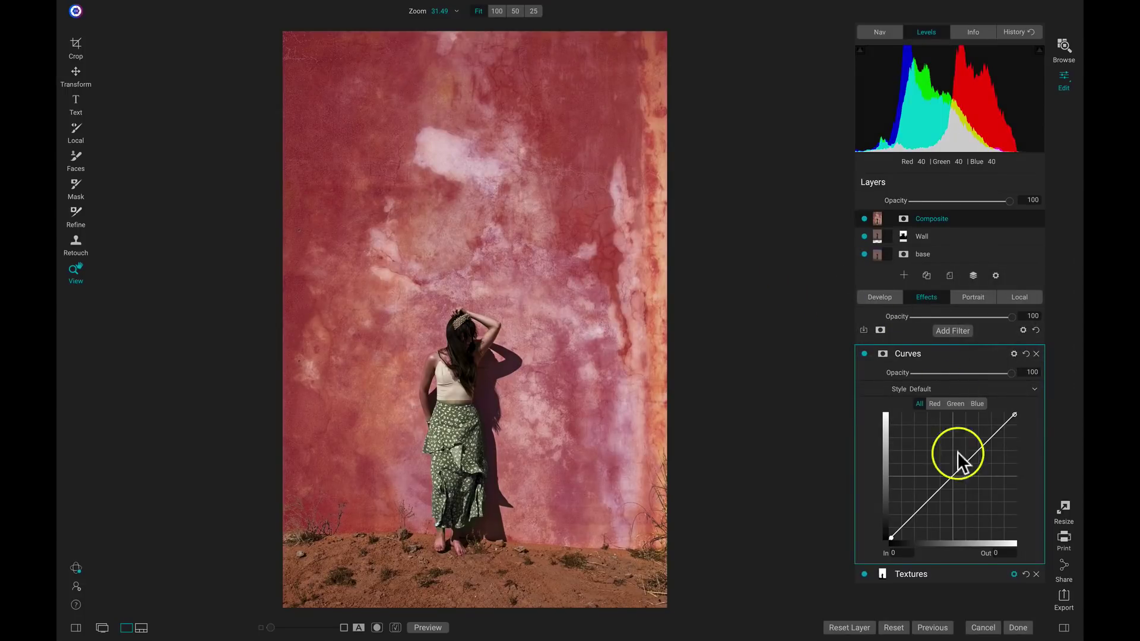
left_click_drag(929, 504, 921, 514)
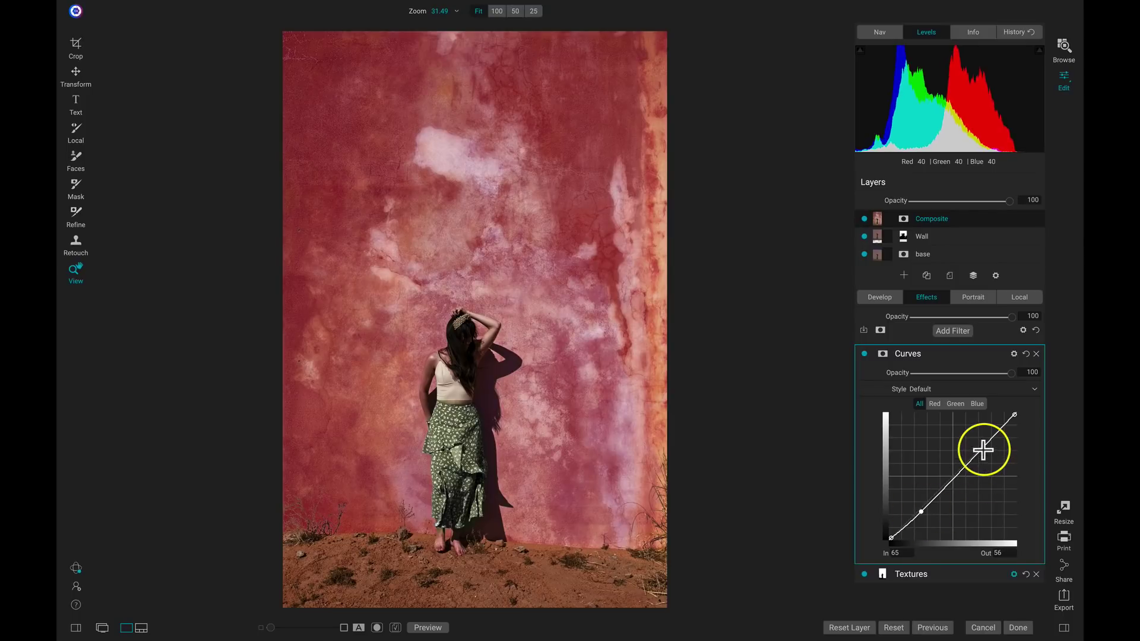
left_click_drag(984, 451, 983, 443)
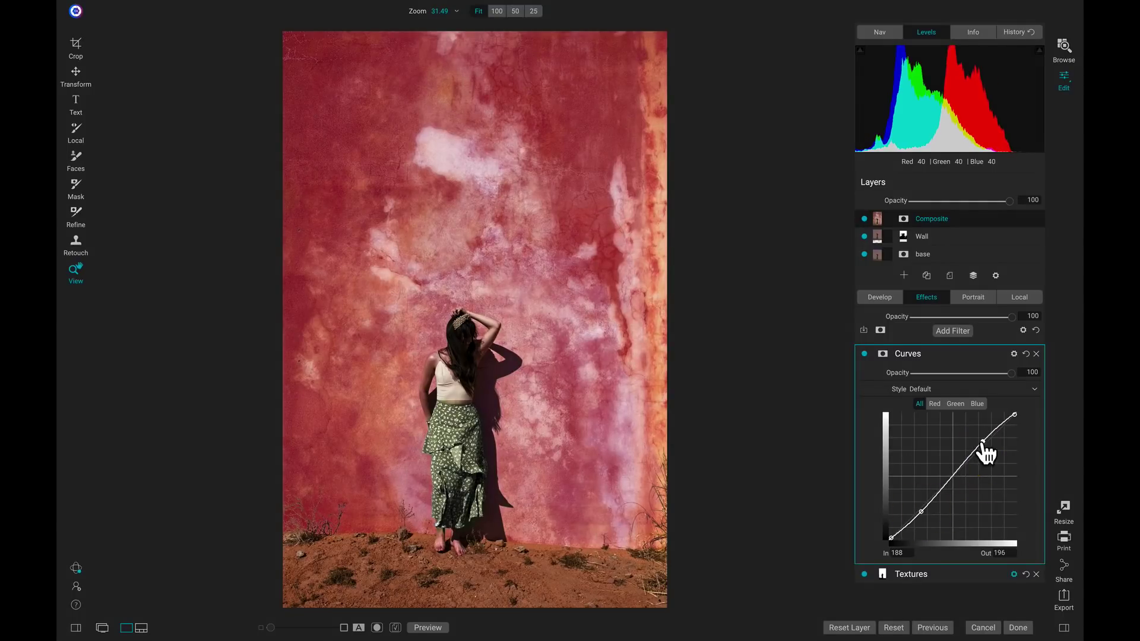
left_click_drag(921, 512, 922, 514)
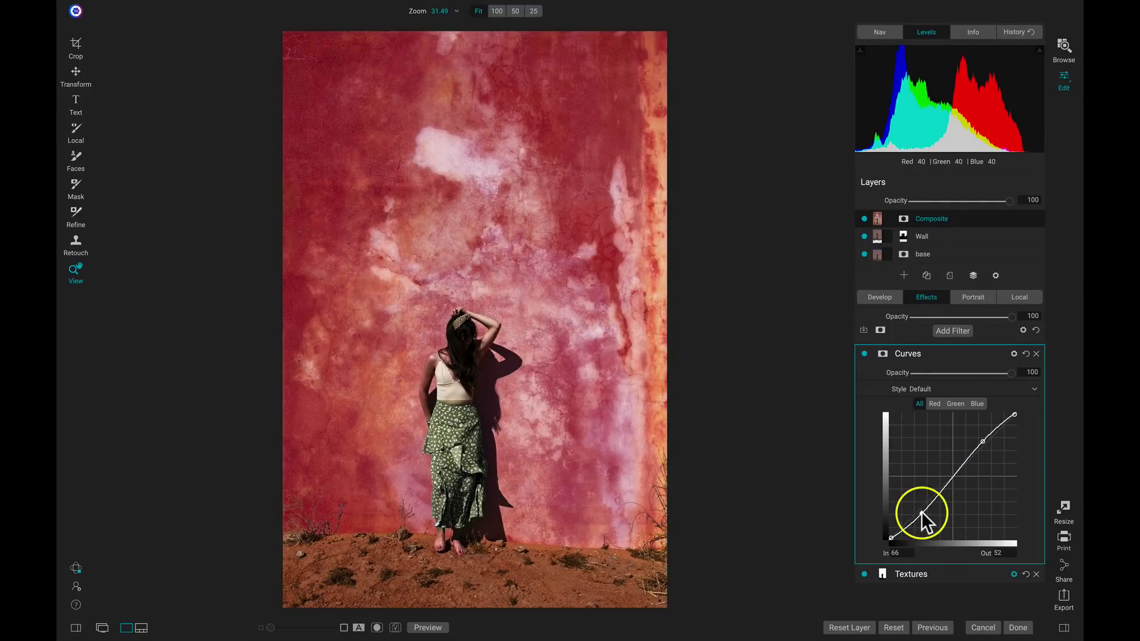
left_click_drag(989, 448, 980, 443)
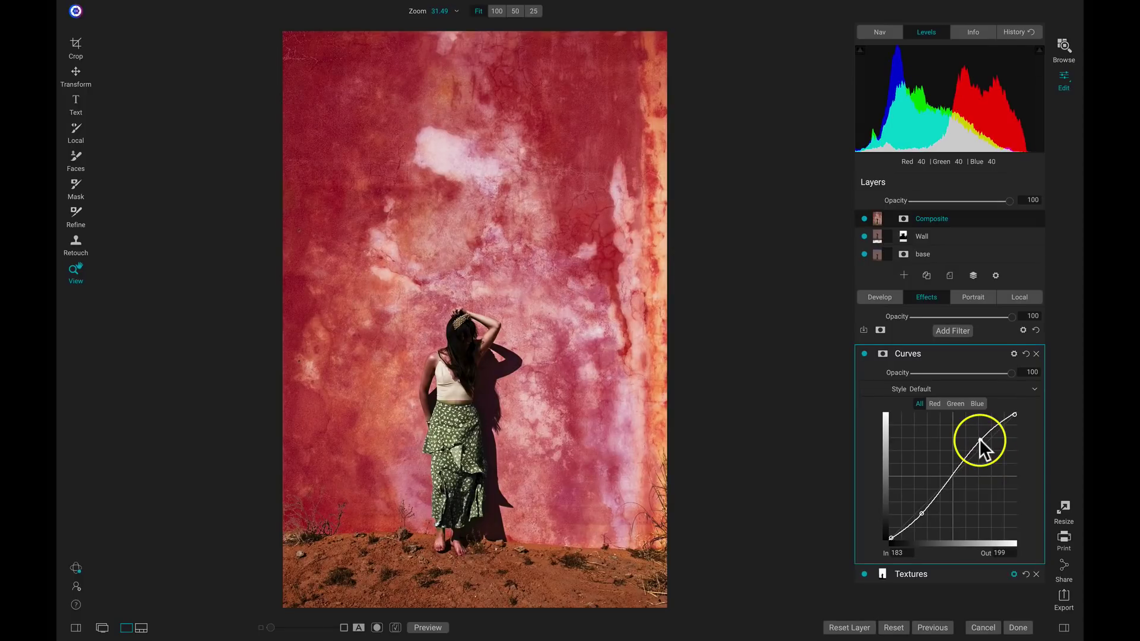
Step: Compare the photo with the Curves filter off and on, and against the original image
left_click(864, 353)
left_click(864, 353)
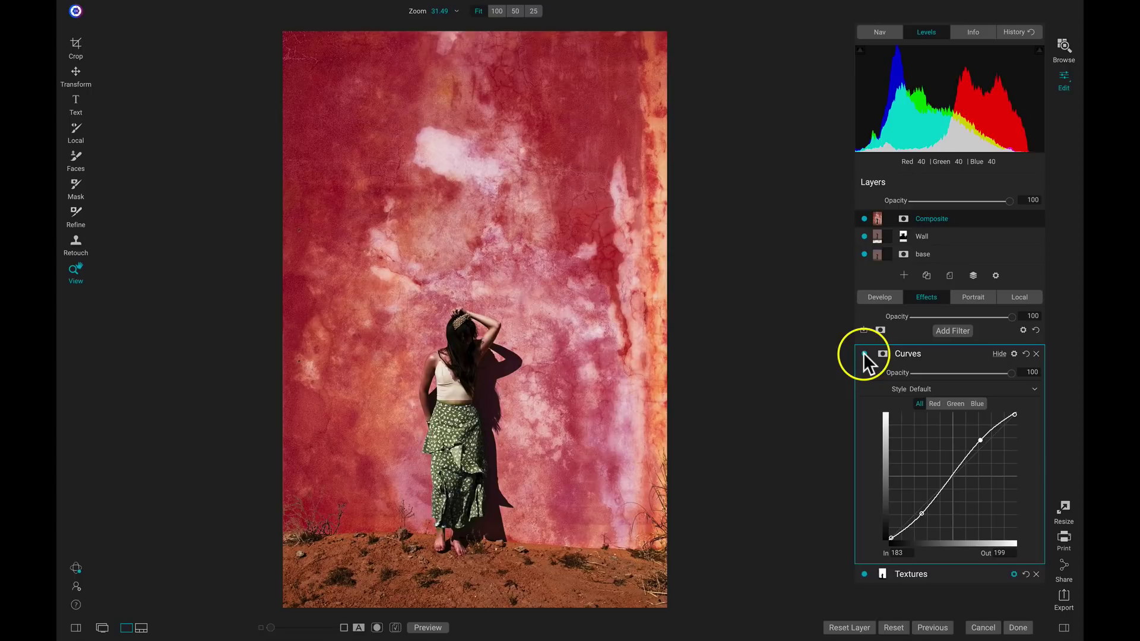
key("backslash")
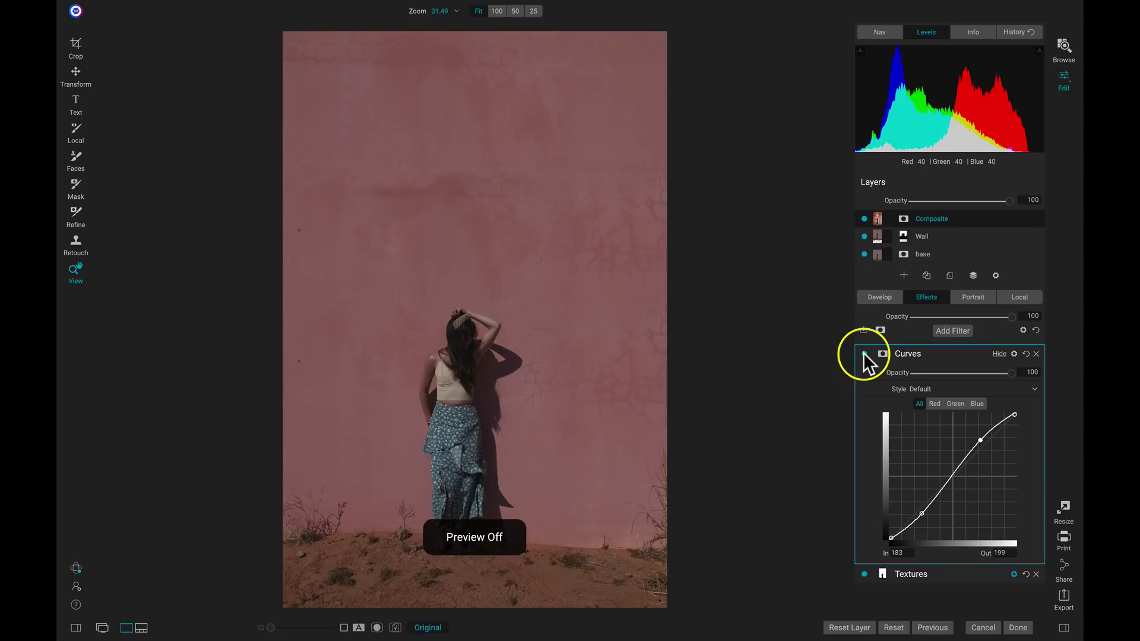
Step: Return to the edited preview and reduce the Textures filter's overall opacity to 76
key("backslash")
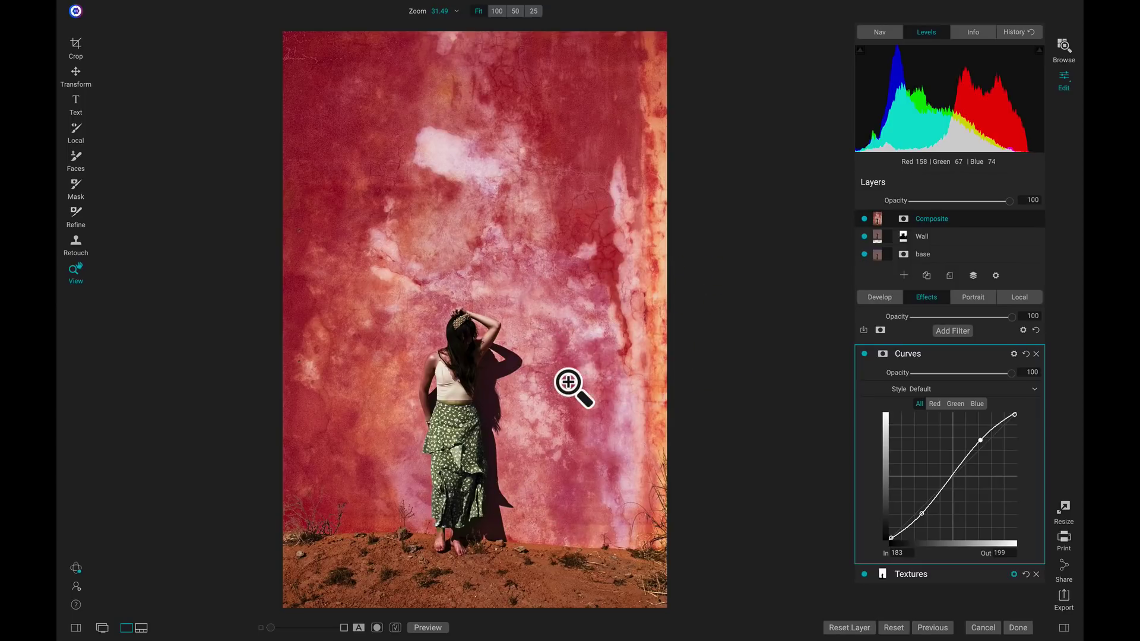
left_click(996, 572)
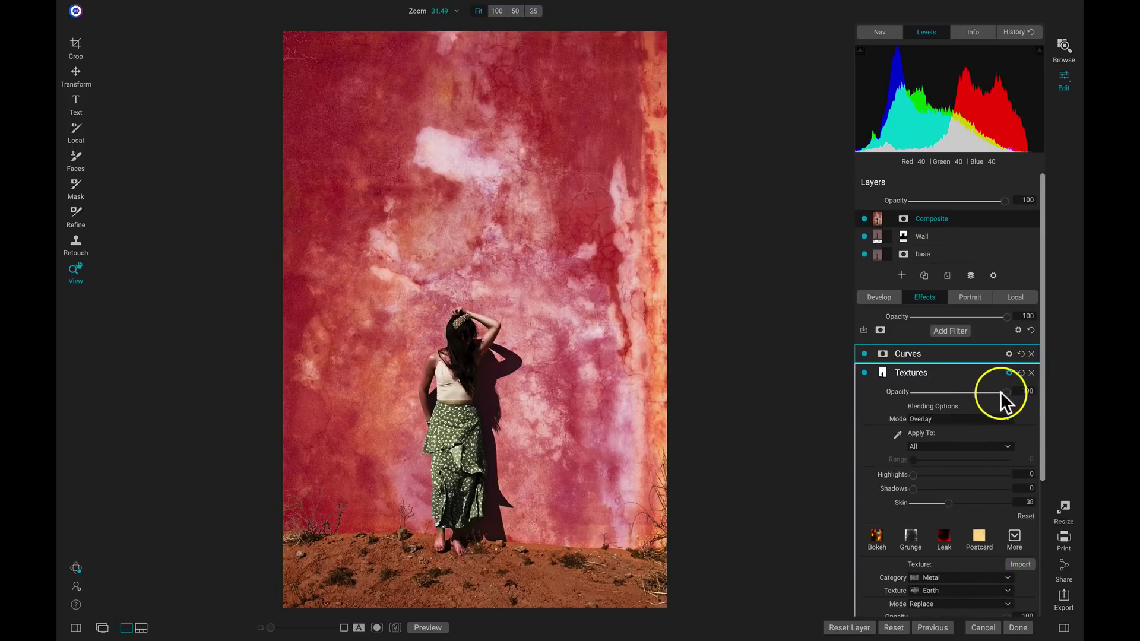
mouse_move(978, 392)
left_mouse_down()
mouse_move(943, 397)
mouse_move(962, 394)
left_mouse_up()
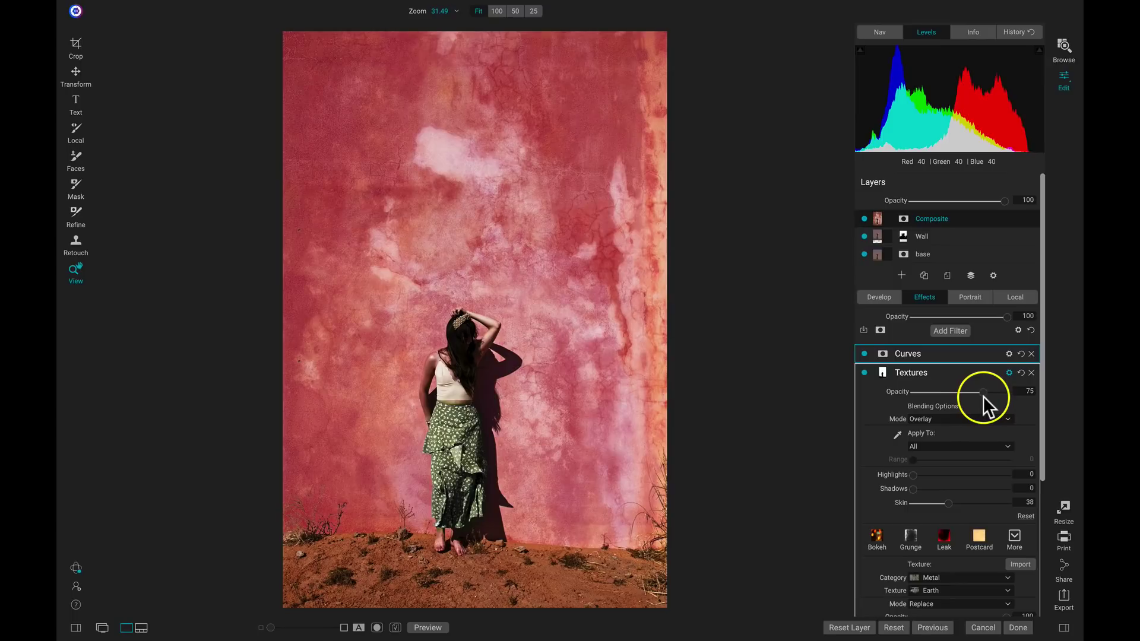
left_click(984, 397)
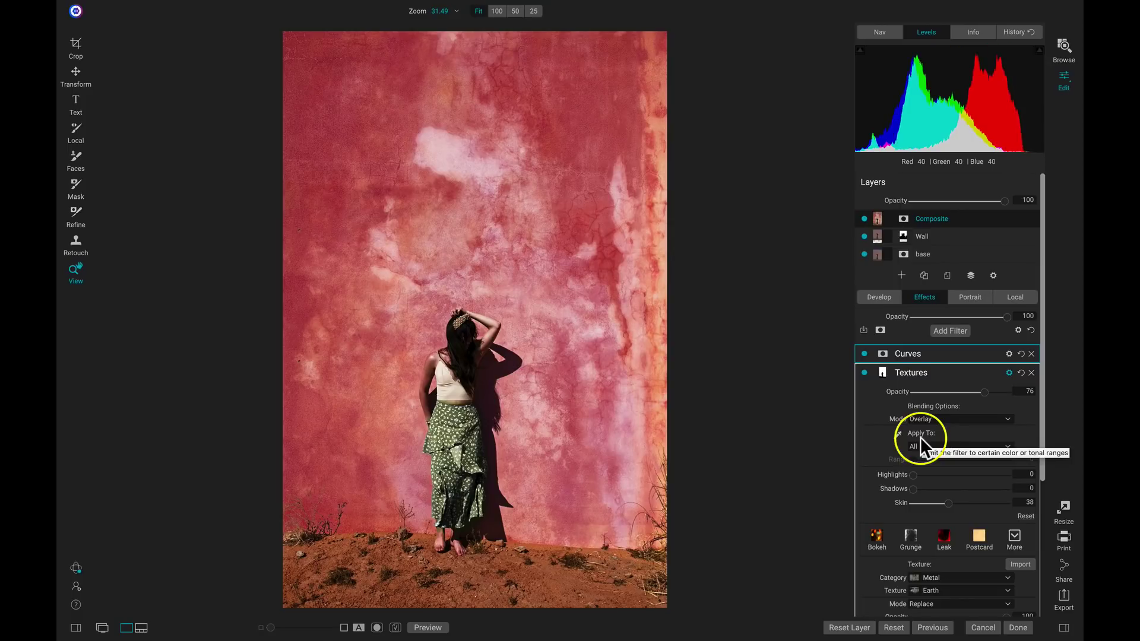
Step: Open the Textures filter's mask options and copy its wall mask
left_click(882, 372)
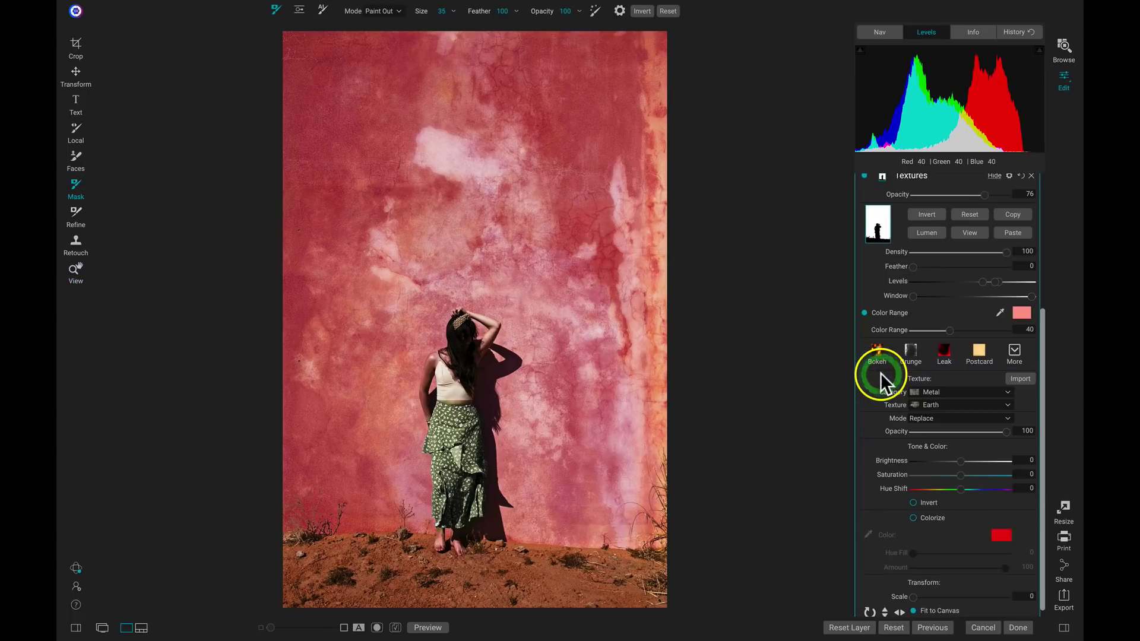
scroll(882, 373, "up", 2)
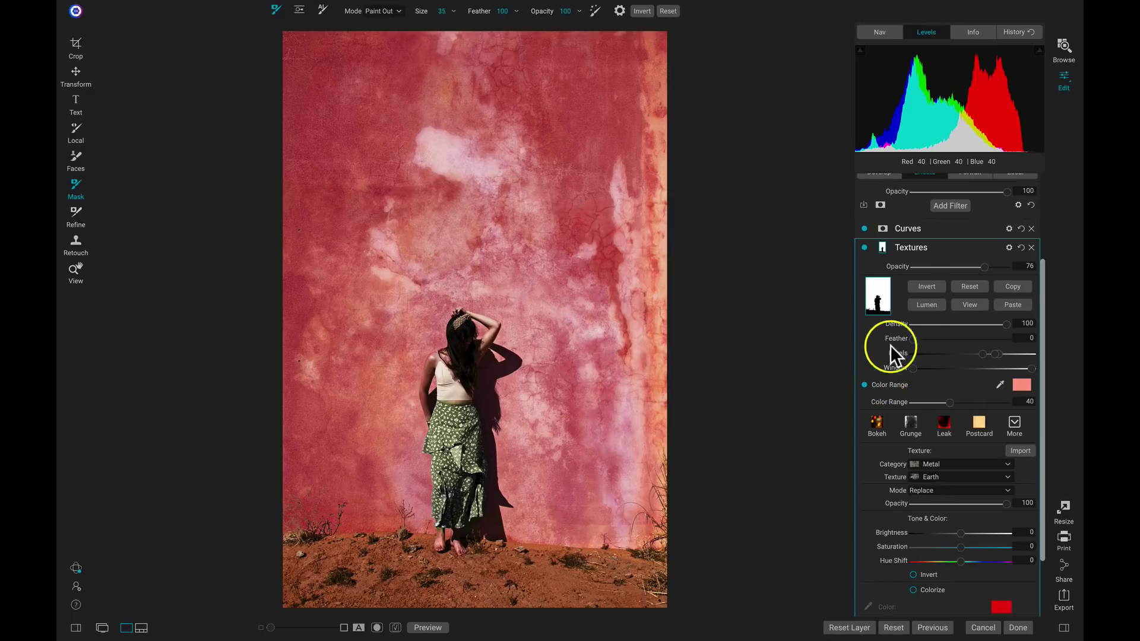
left_click(1015, 288)
scroll(975, 347, "up", 1)
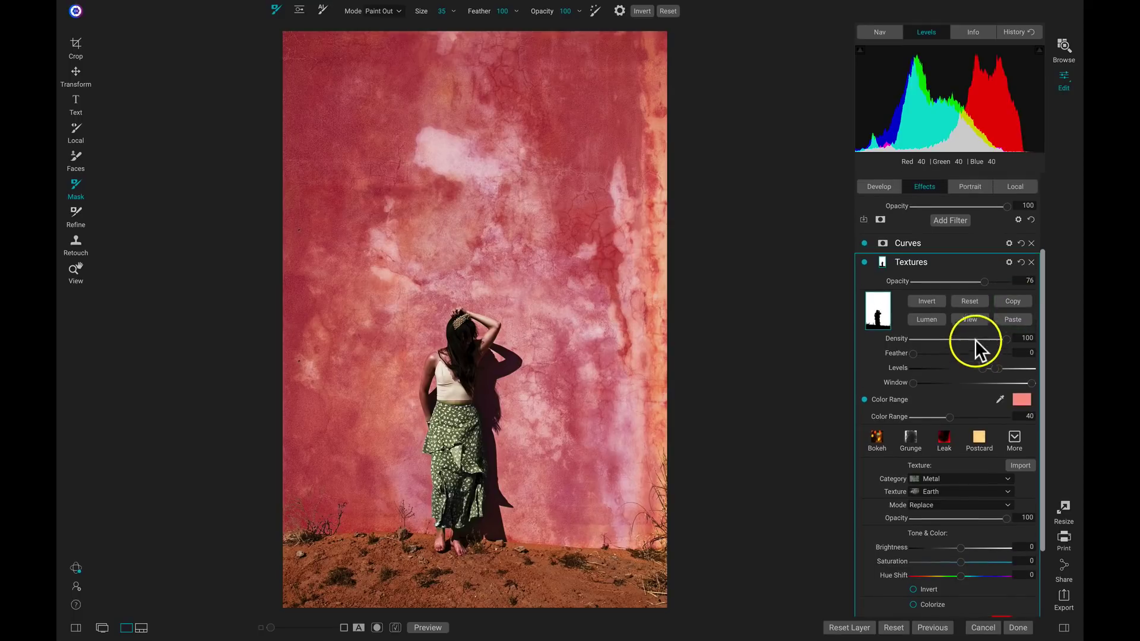
Step: Add a Sunshine filter, move it above Curves in the filter stack, and compare the photo with it off and on
left_click(956, 220)
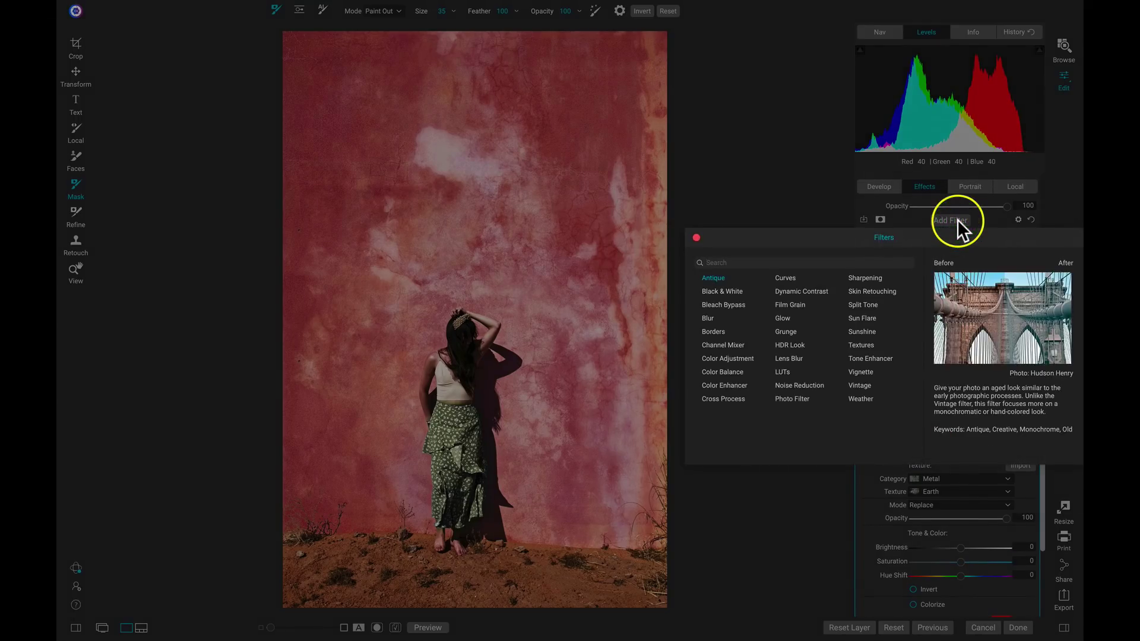
left_click(853, 330)
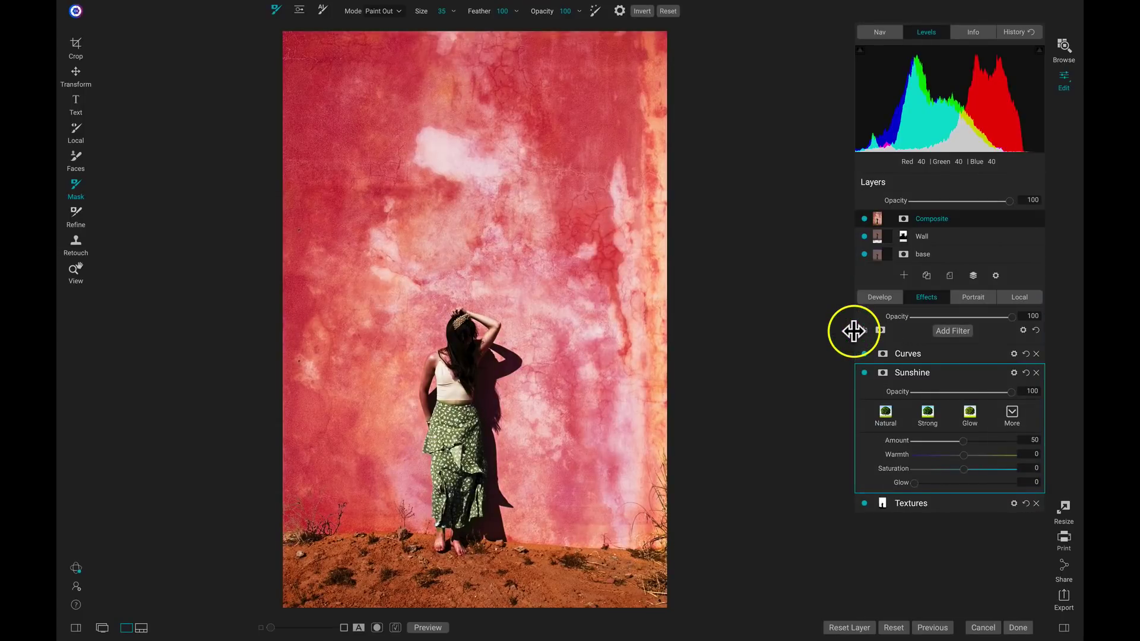
left_click_drag(957, 370, 949, 346)
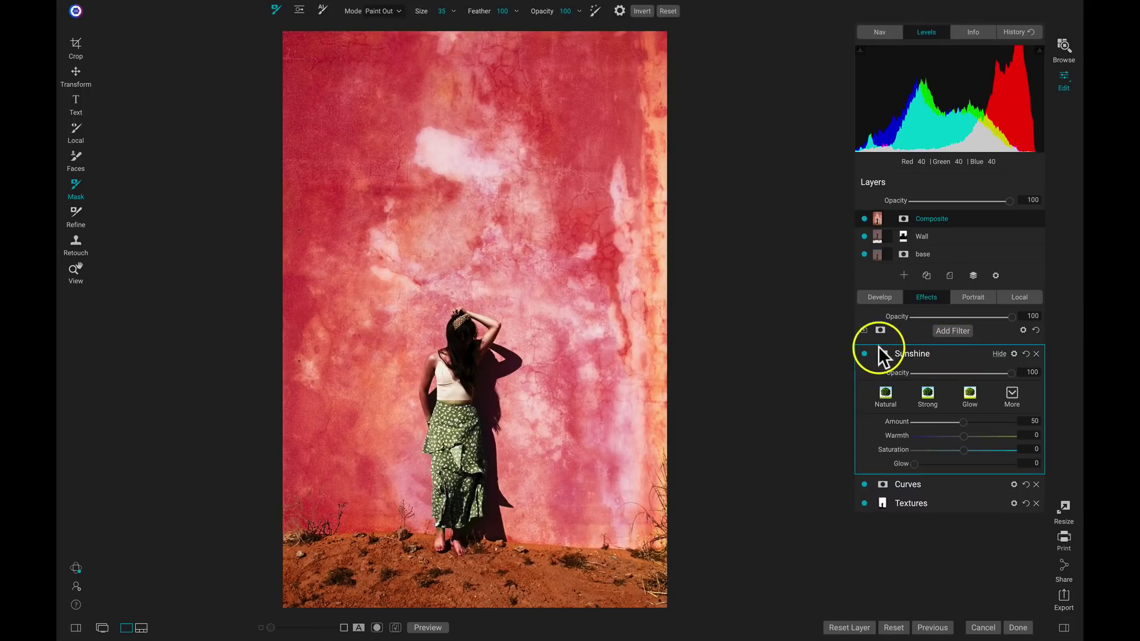
left_click(863, 354)
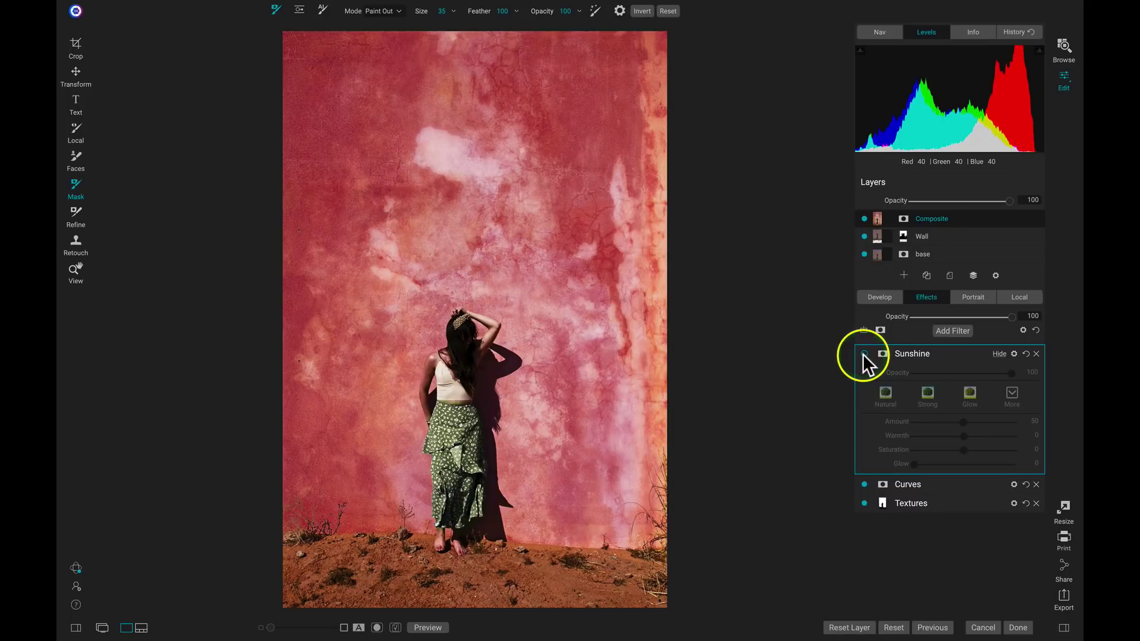
left_click(863, 354)
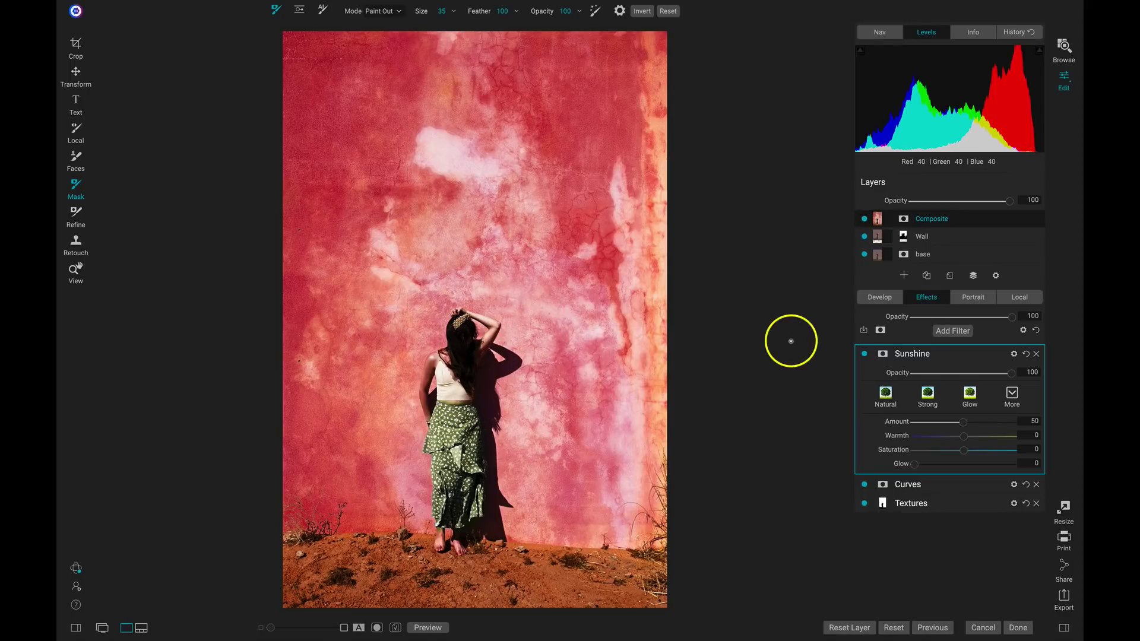
Step: Paste the copied wall mask into the Sunshine filter and compare the photo with the filter off and on
left_click(883, 355)
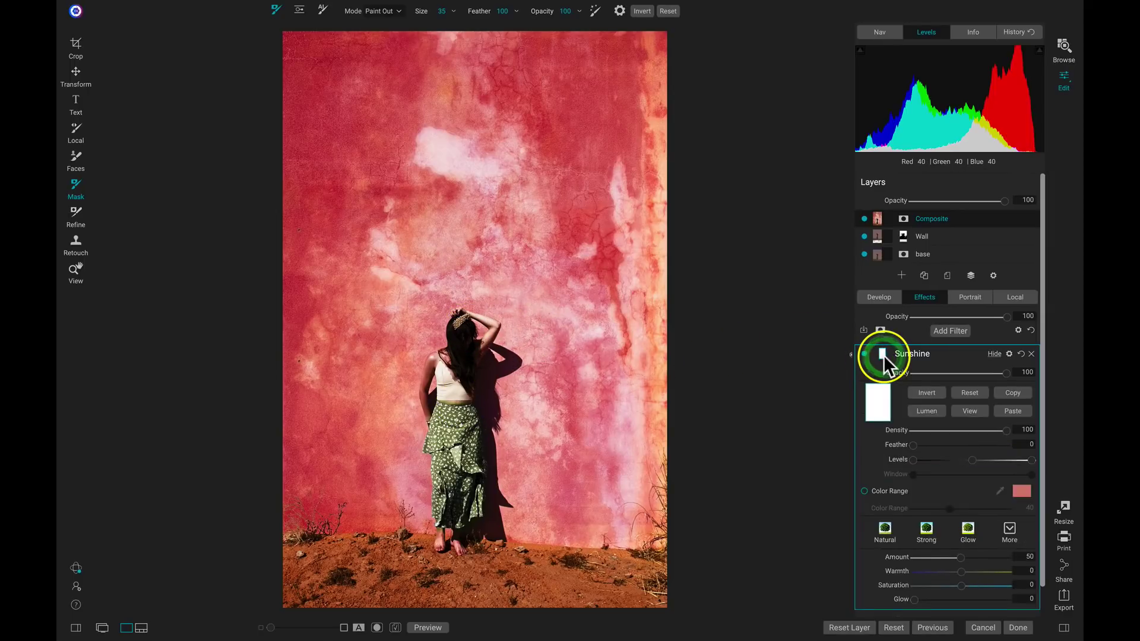
left_click(1012, 412)
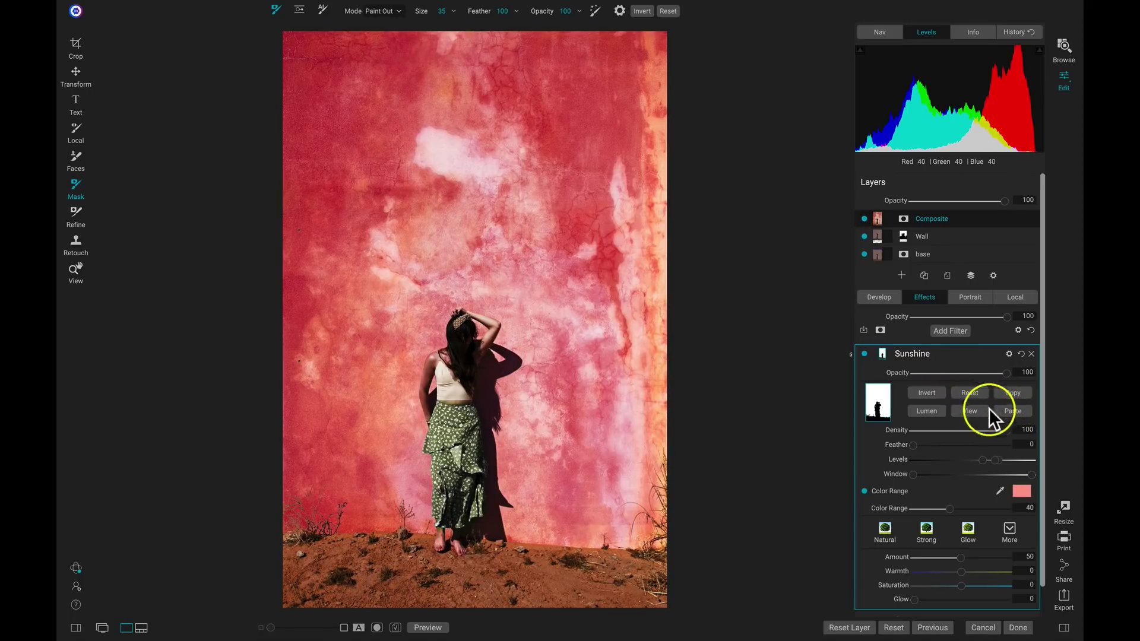
left_click(864, 353)
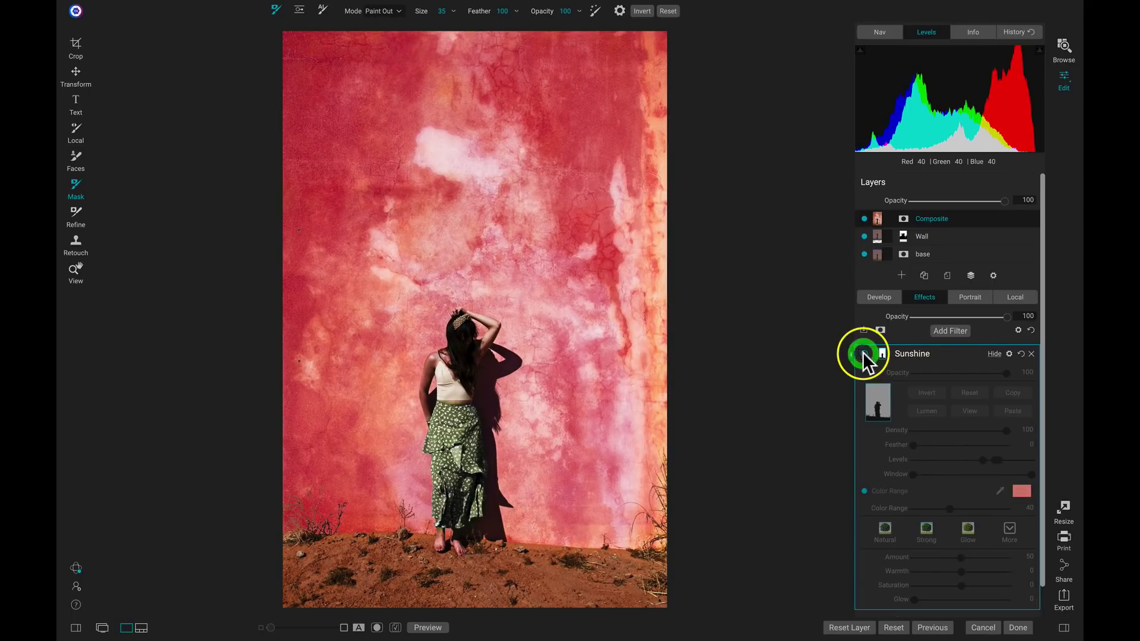
left_click(864, 353)
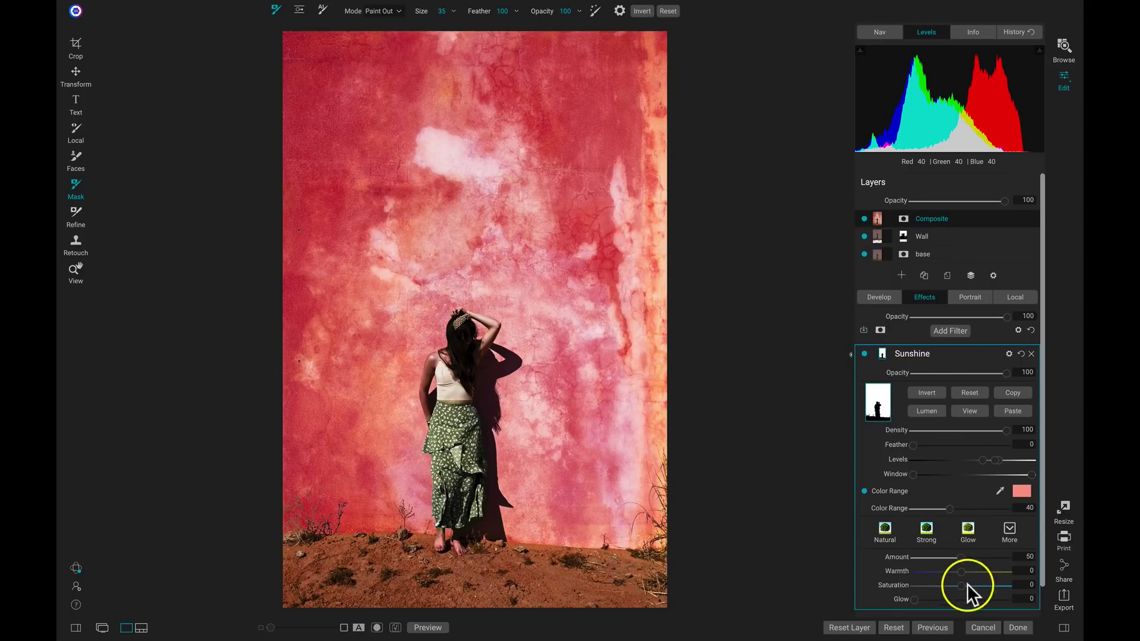
Step: Set the Sunshine filter's Saturation to -20 and Amount to 99, then compare against the filter off and the original photo
left_click_drag(956, 587, 939, 582)
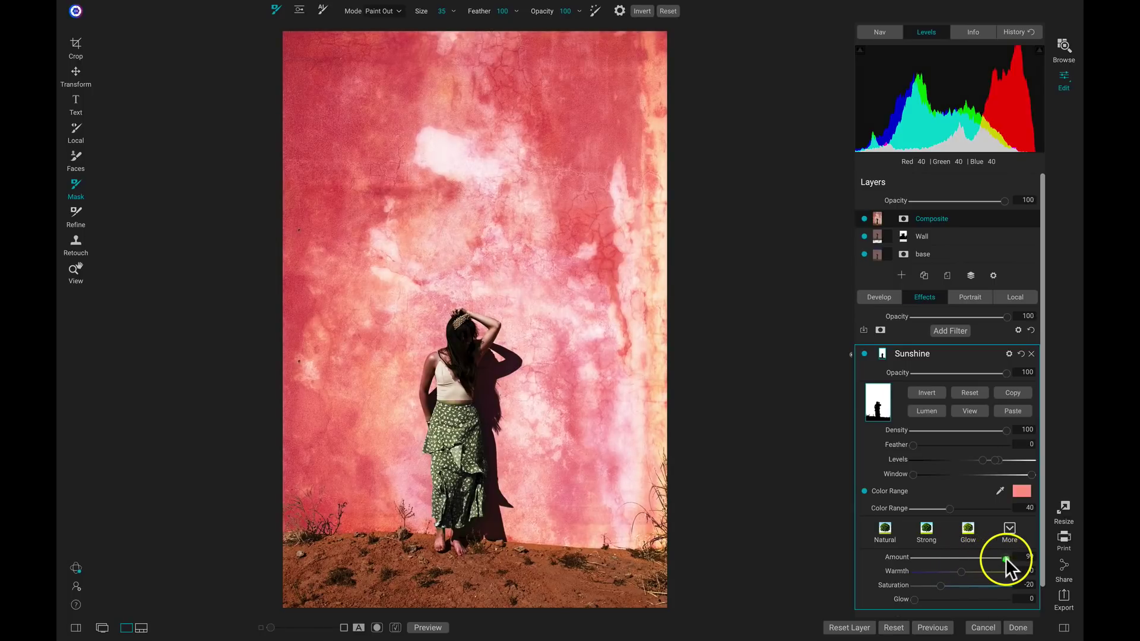
left_click(864, 354)
left_click(864, 354)
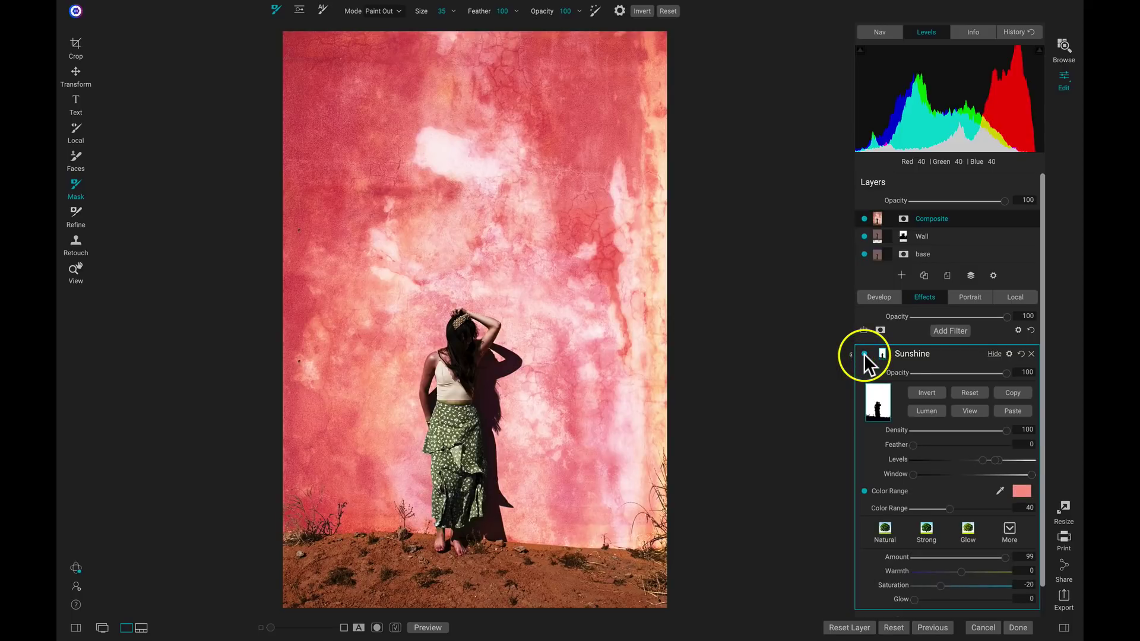
key("backslash")
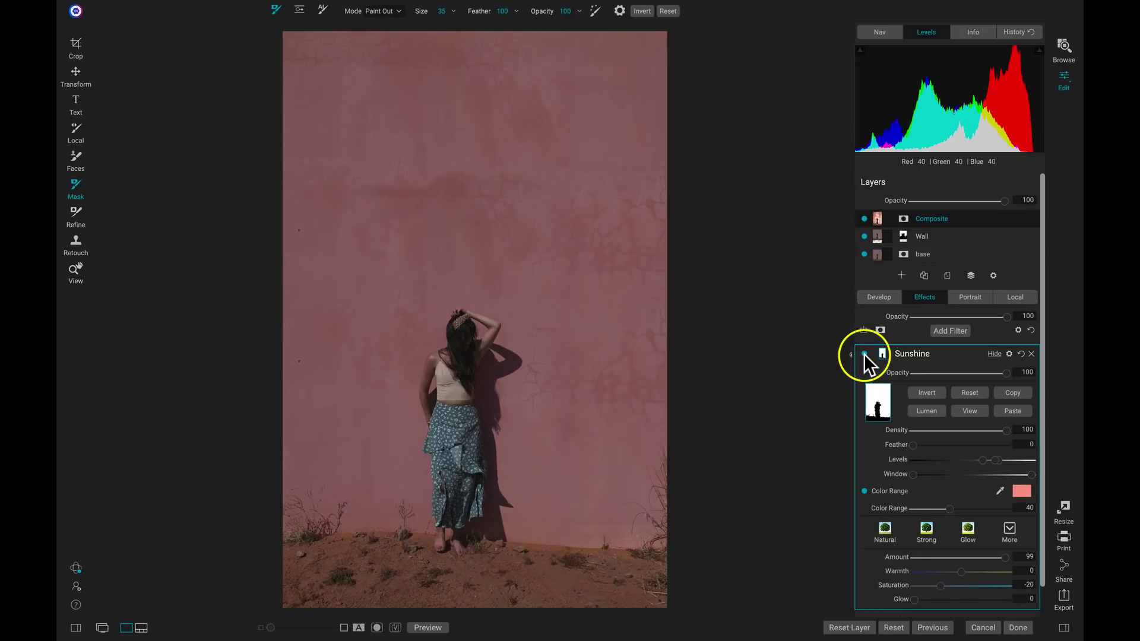
key("backslash")
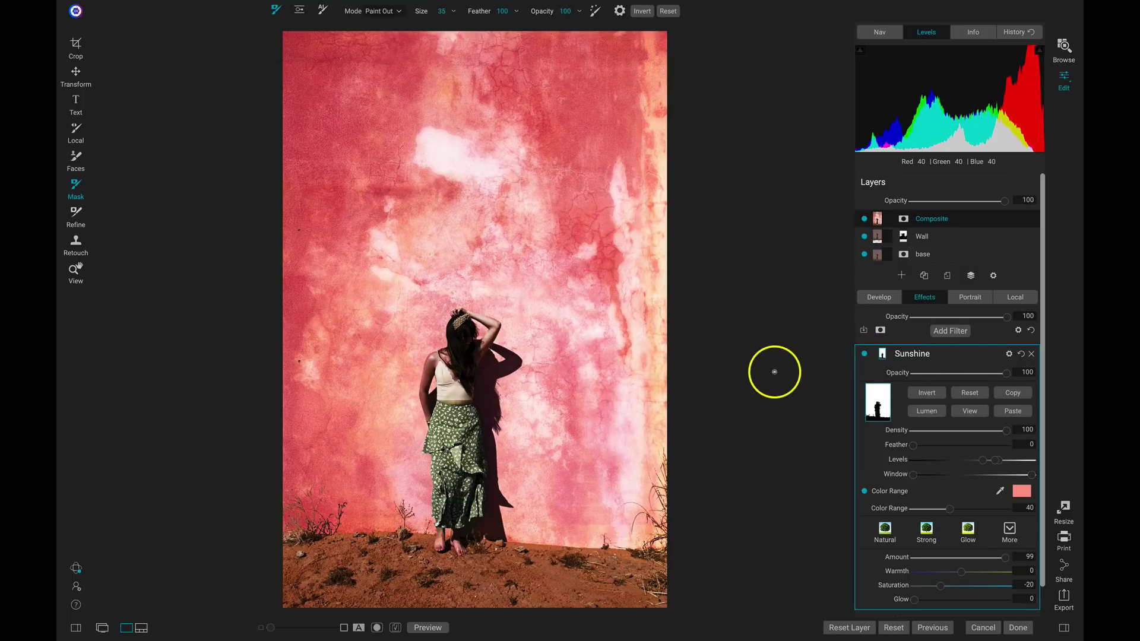
Step: Crop the photo to 4x5 (8x10), trimming the wall above the woman and keeping the ground below her feet
key("c")
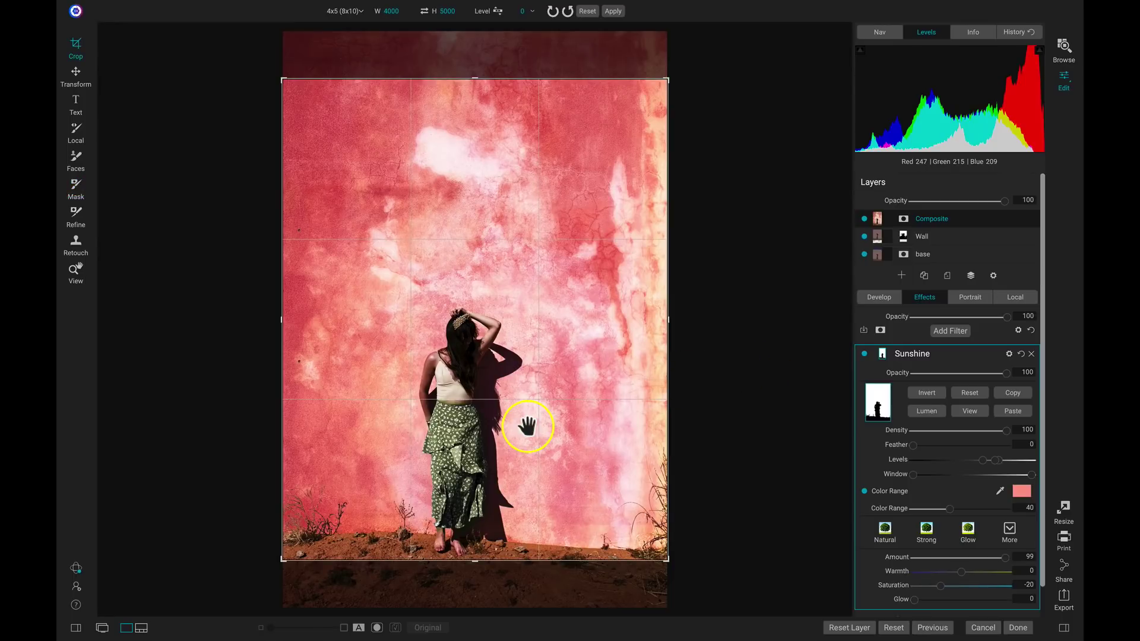
left_click_drag(528, 411, 538, 284)
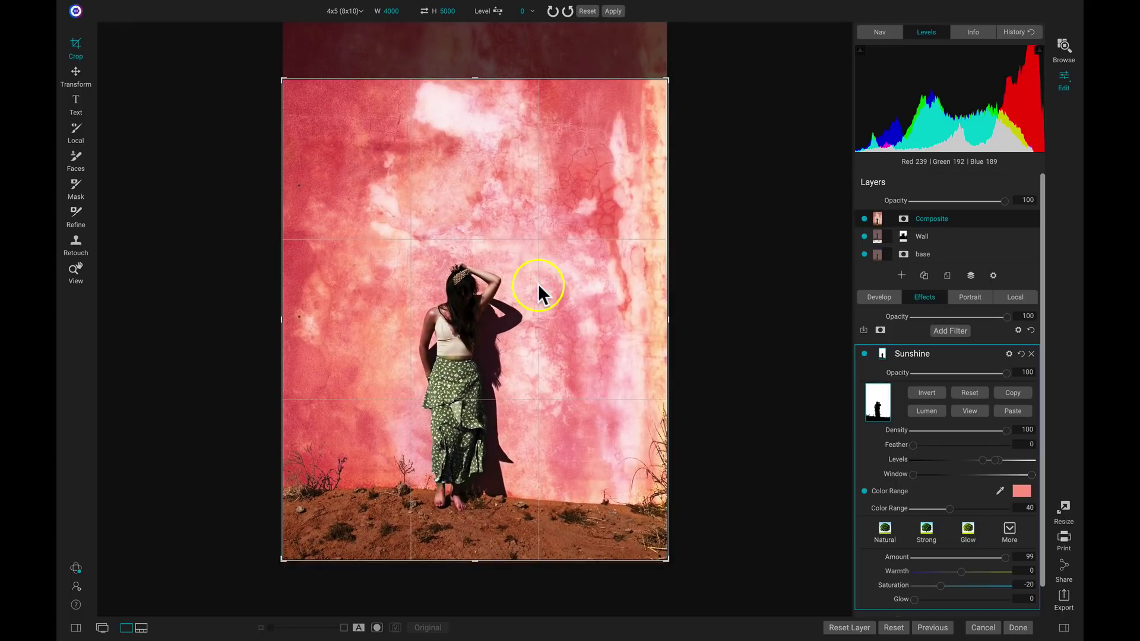
key("z")
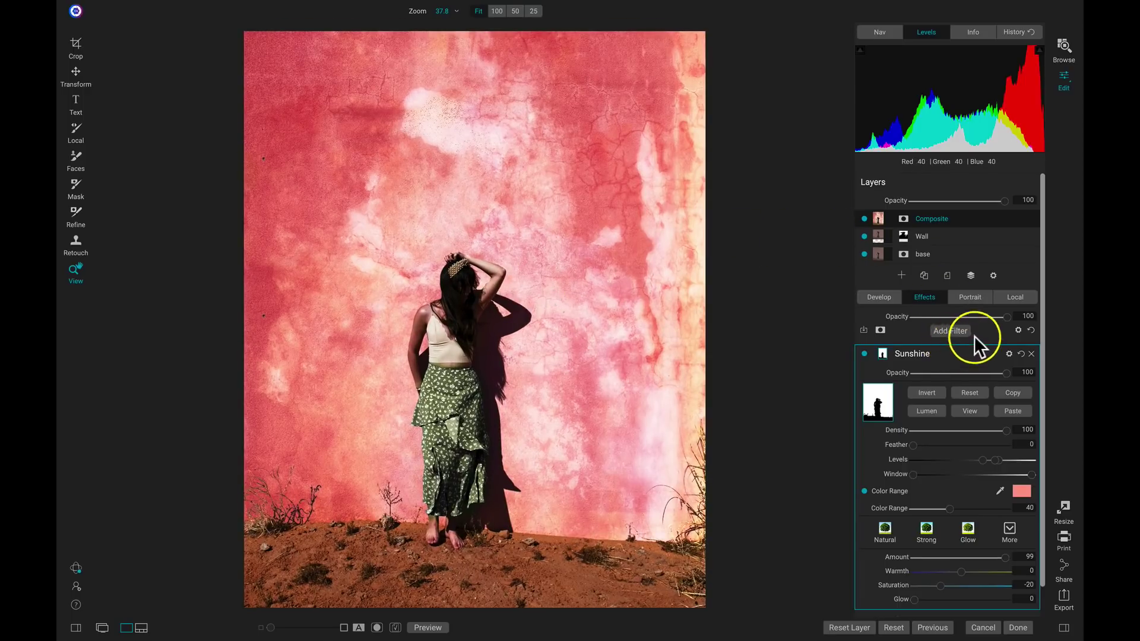
Step: Add a LUTs filter and apply the Iced style
left_click(951, 331)
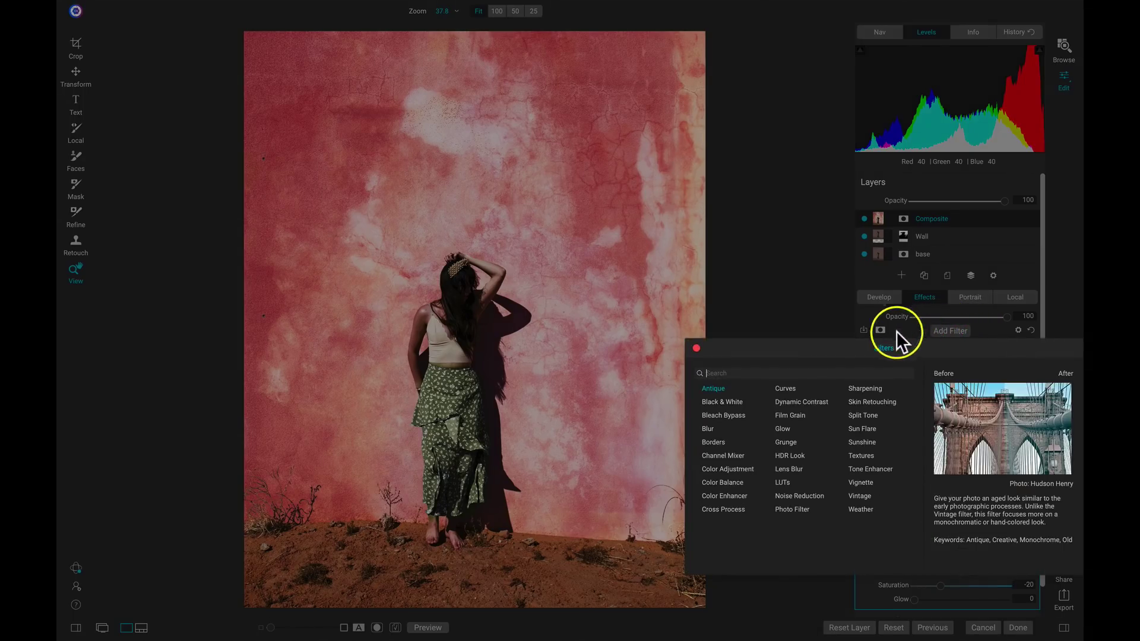
left_click(780, 481)
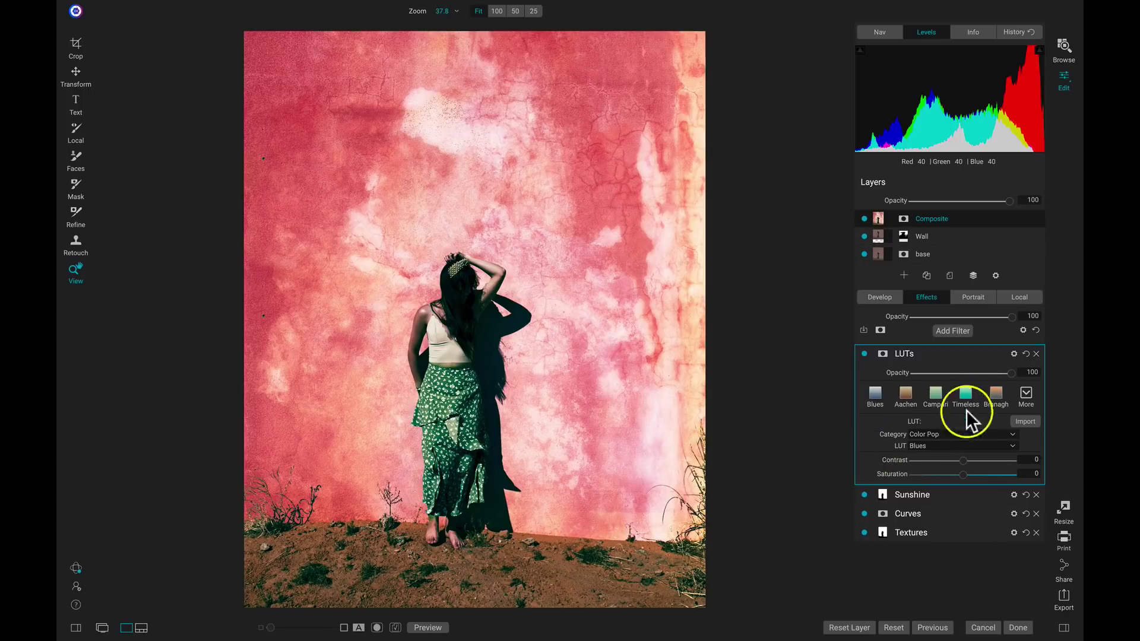
left_click(1026, 395)
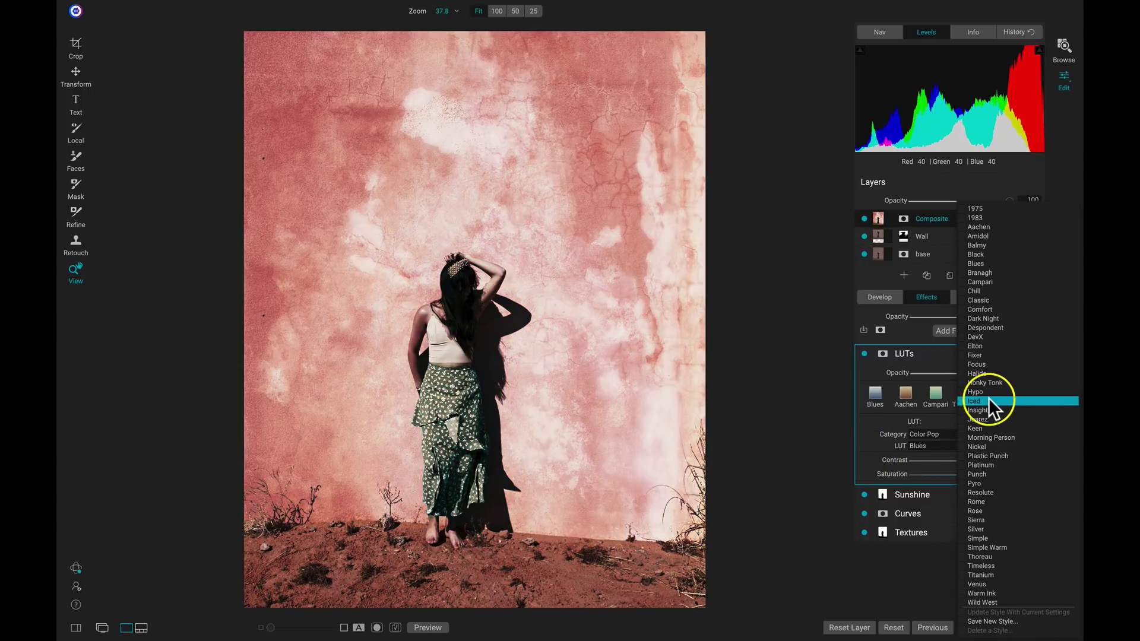
left_click(990, 401)
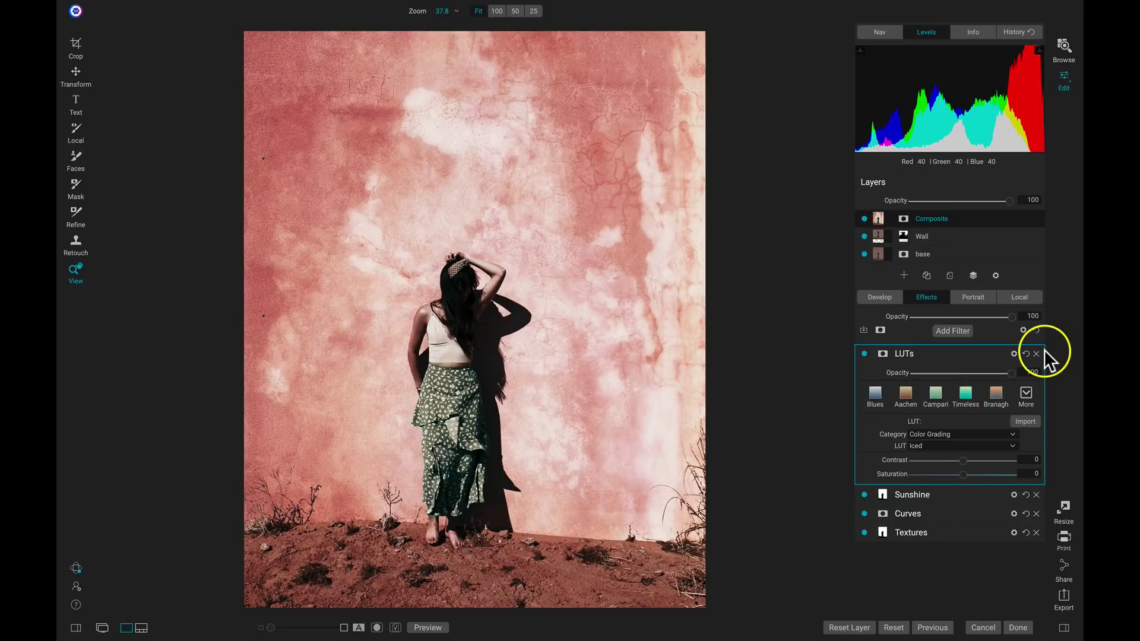
Step: Add a Vignette filter with the Big Softy style at 60 opacity and compare the result with the original
left_click(958, 331)
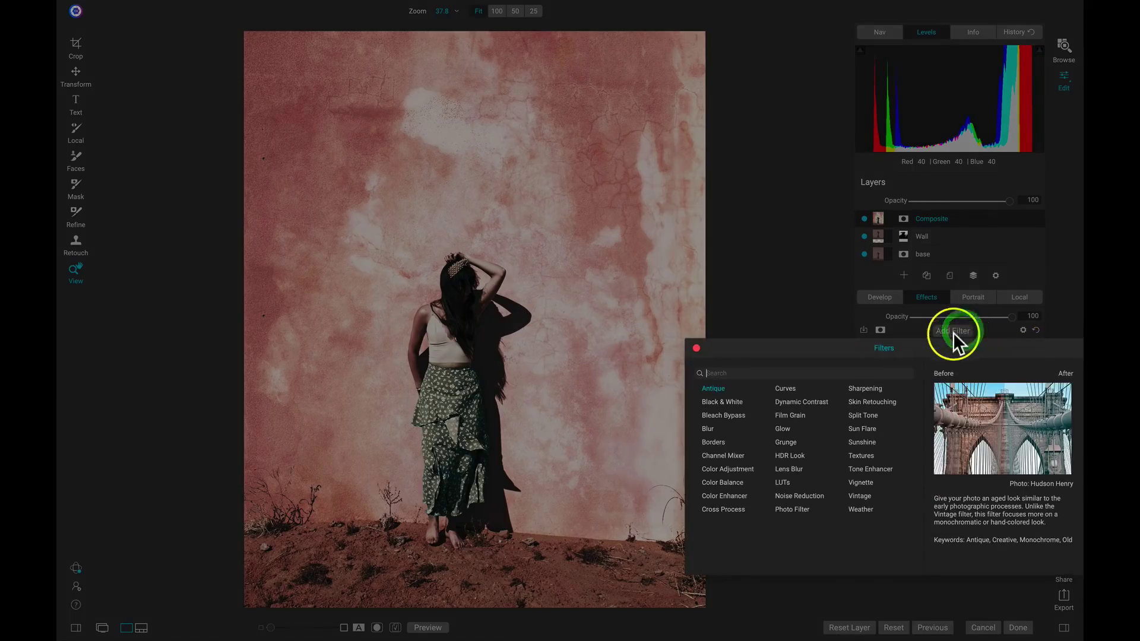
left_click(855, 481)
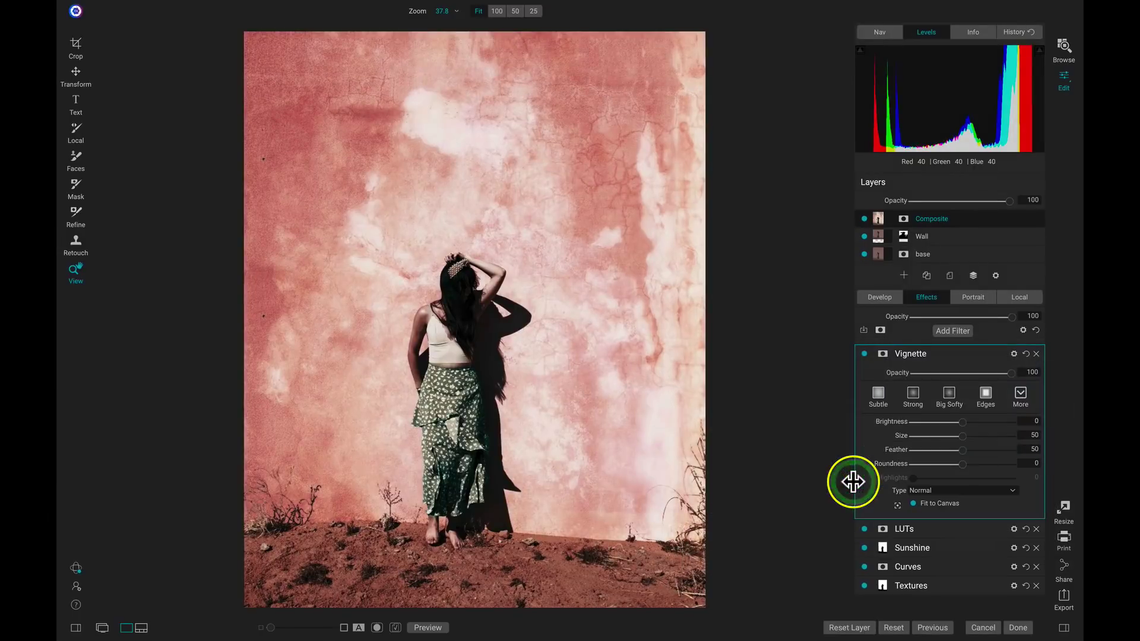
left_click(949, 397)
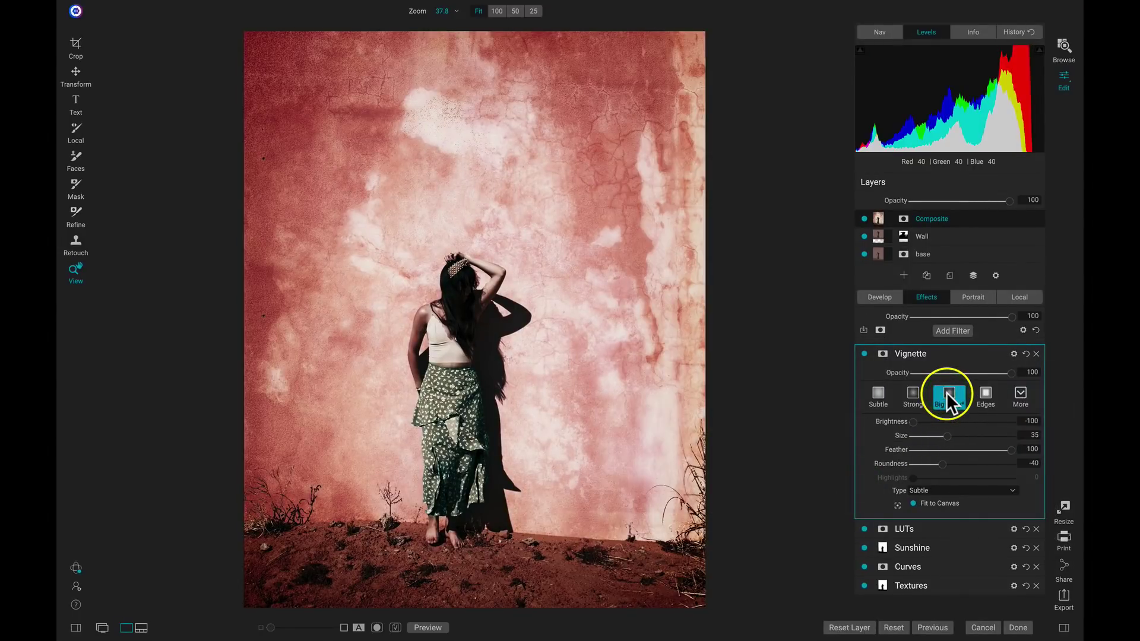
left_click_drag(1011, 373, 969, 380)
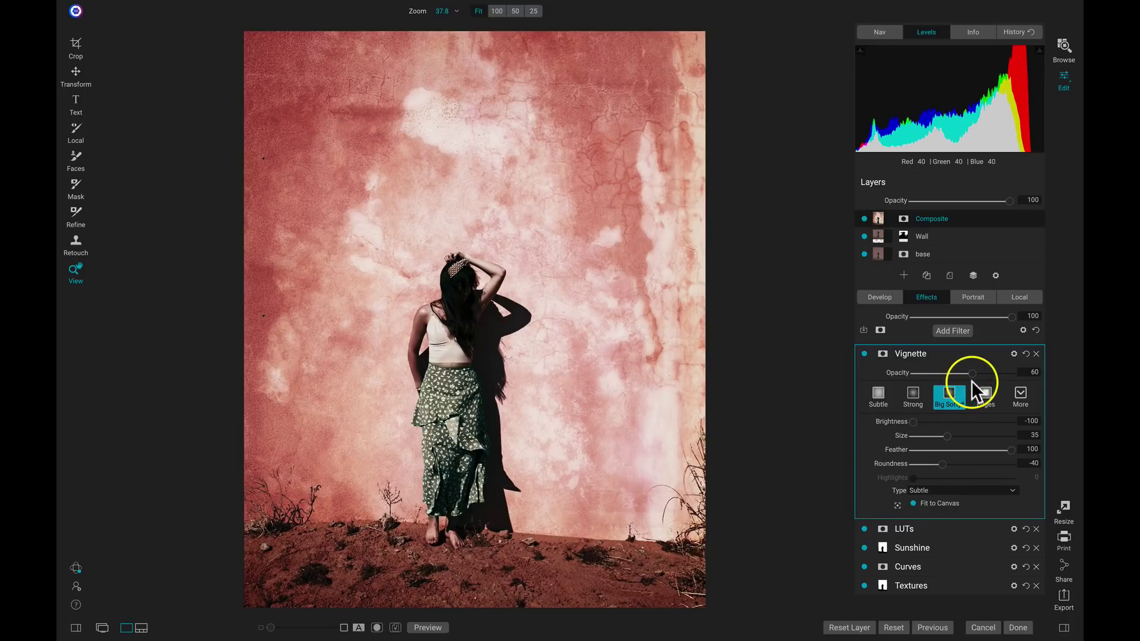
key("backslash")
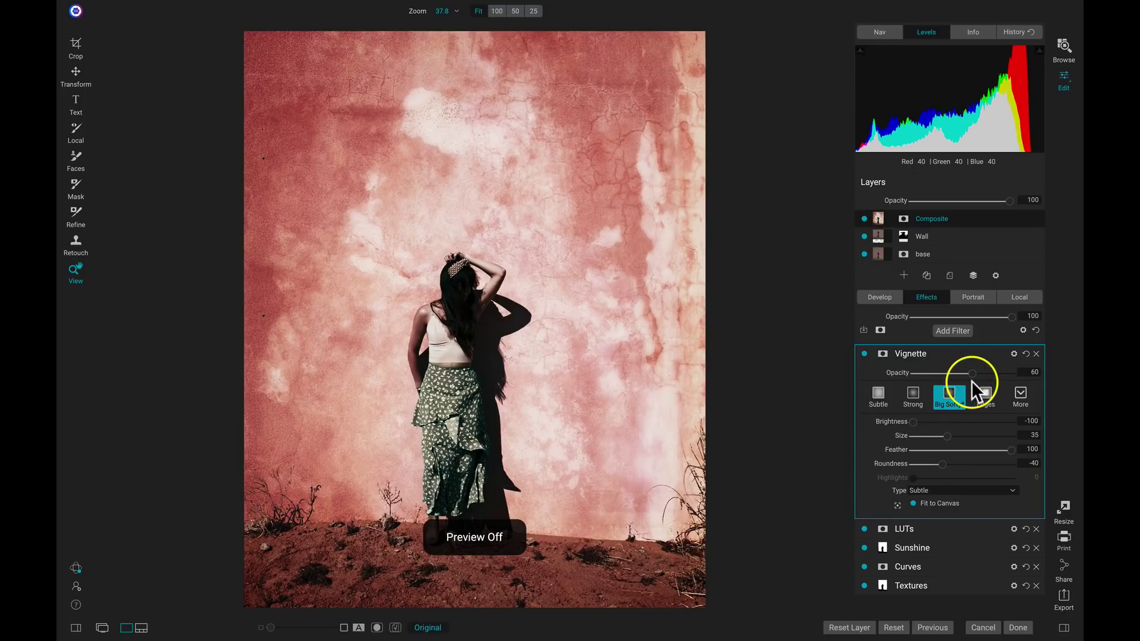
key("backslash")
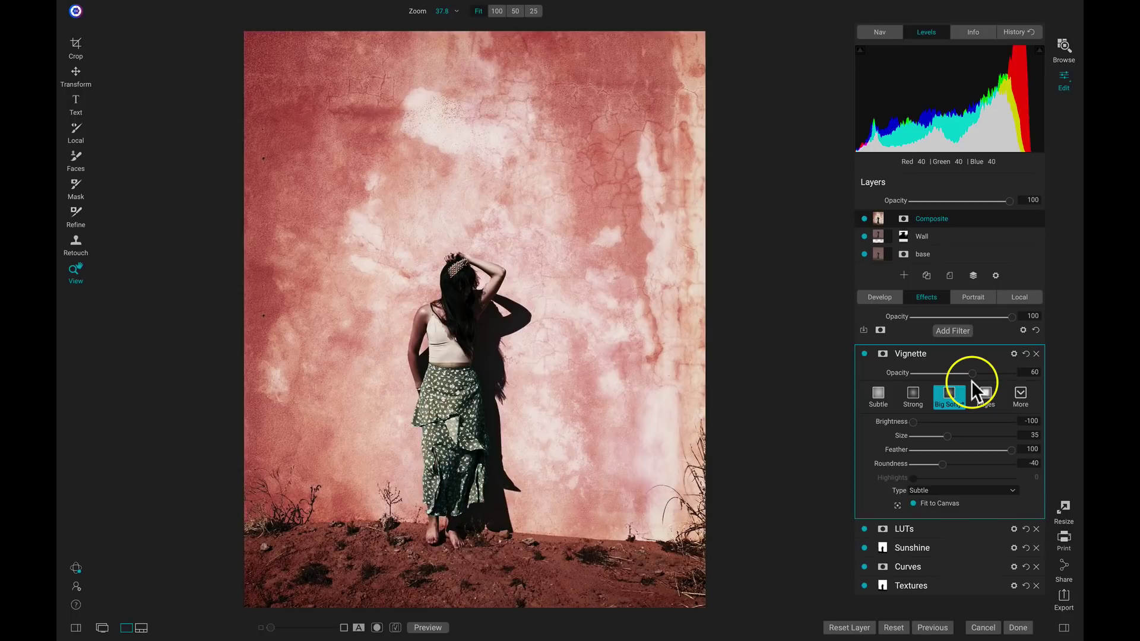